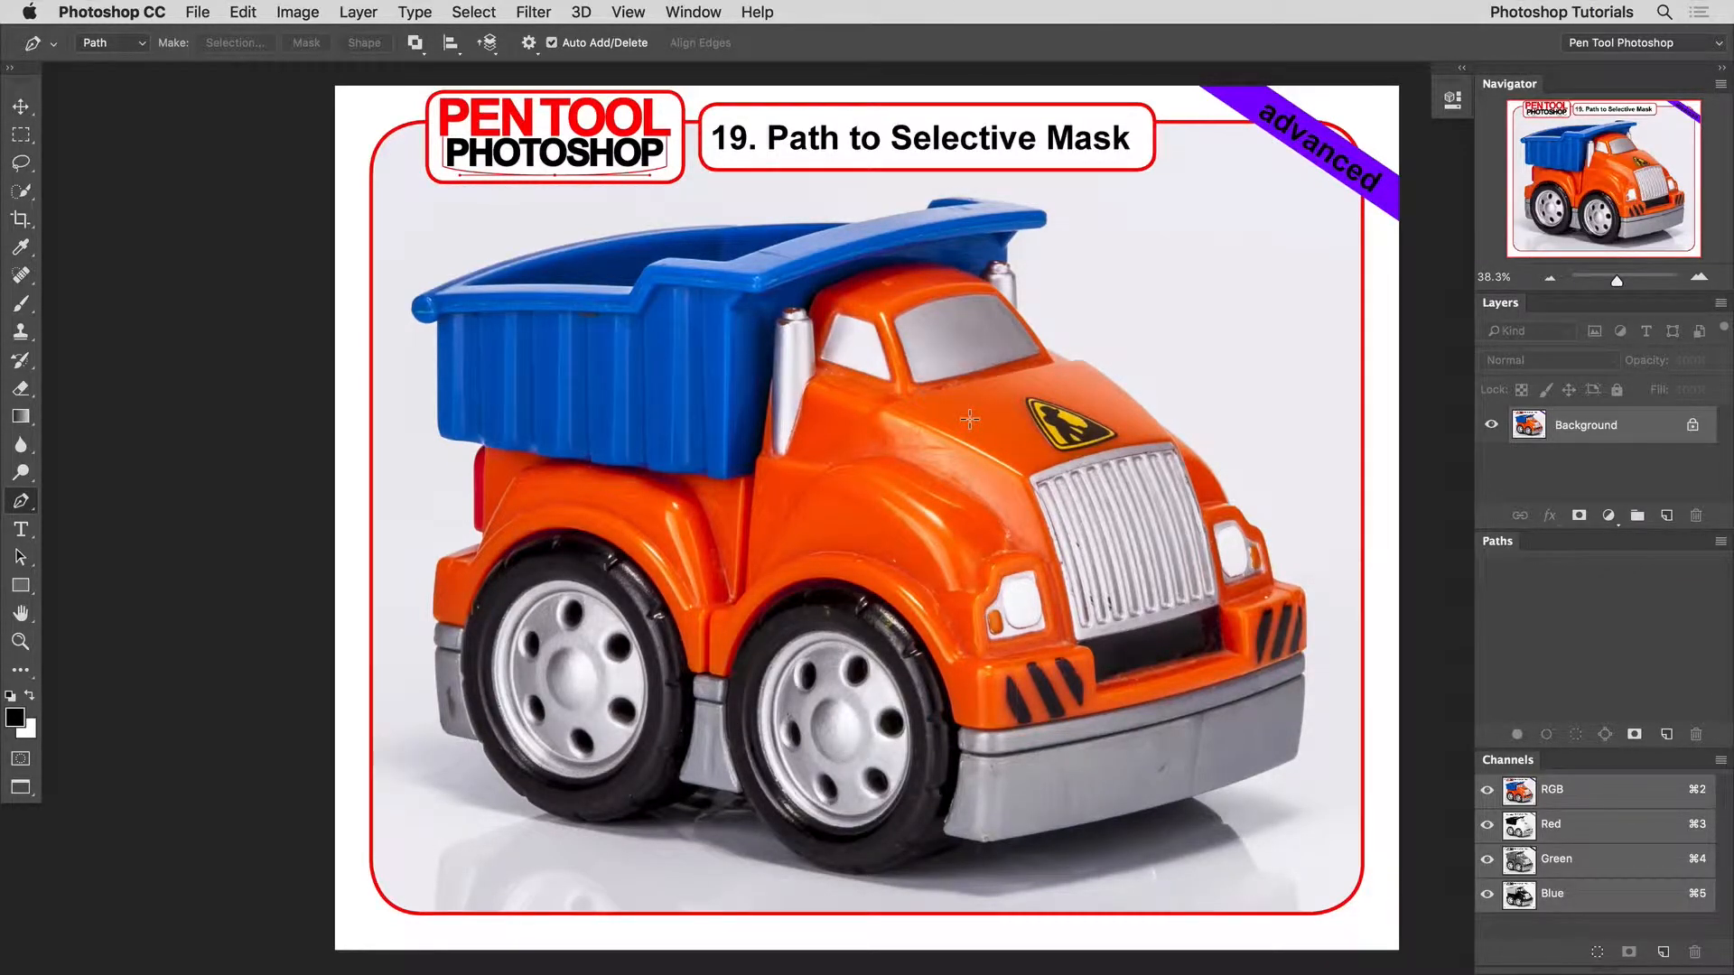
pyautogui.click(473, 11)
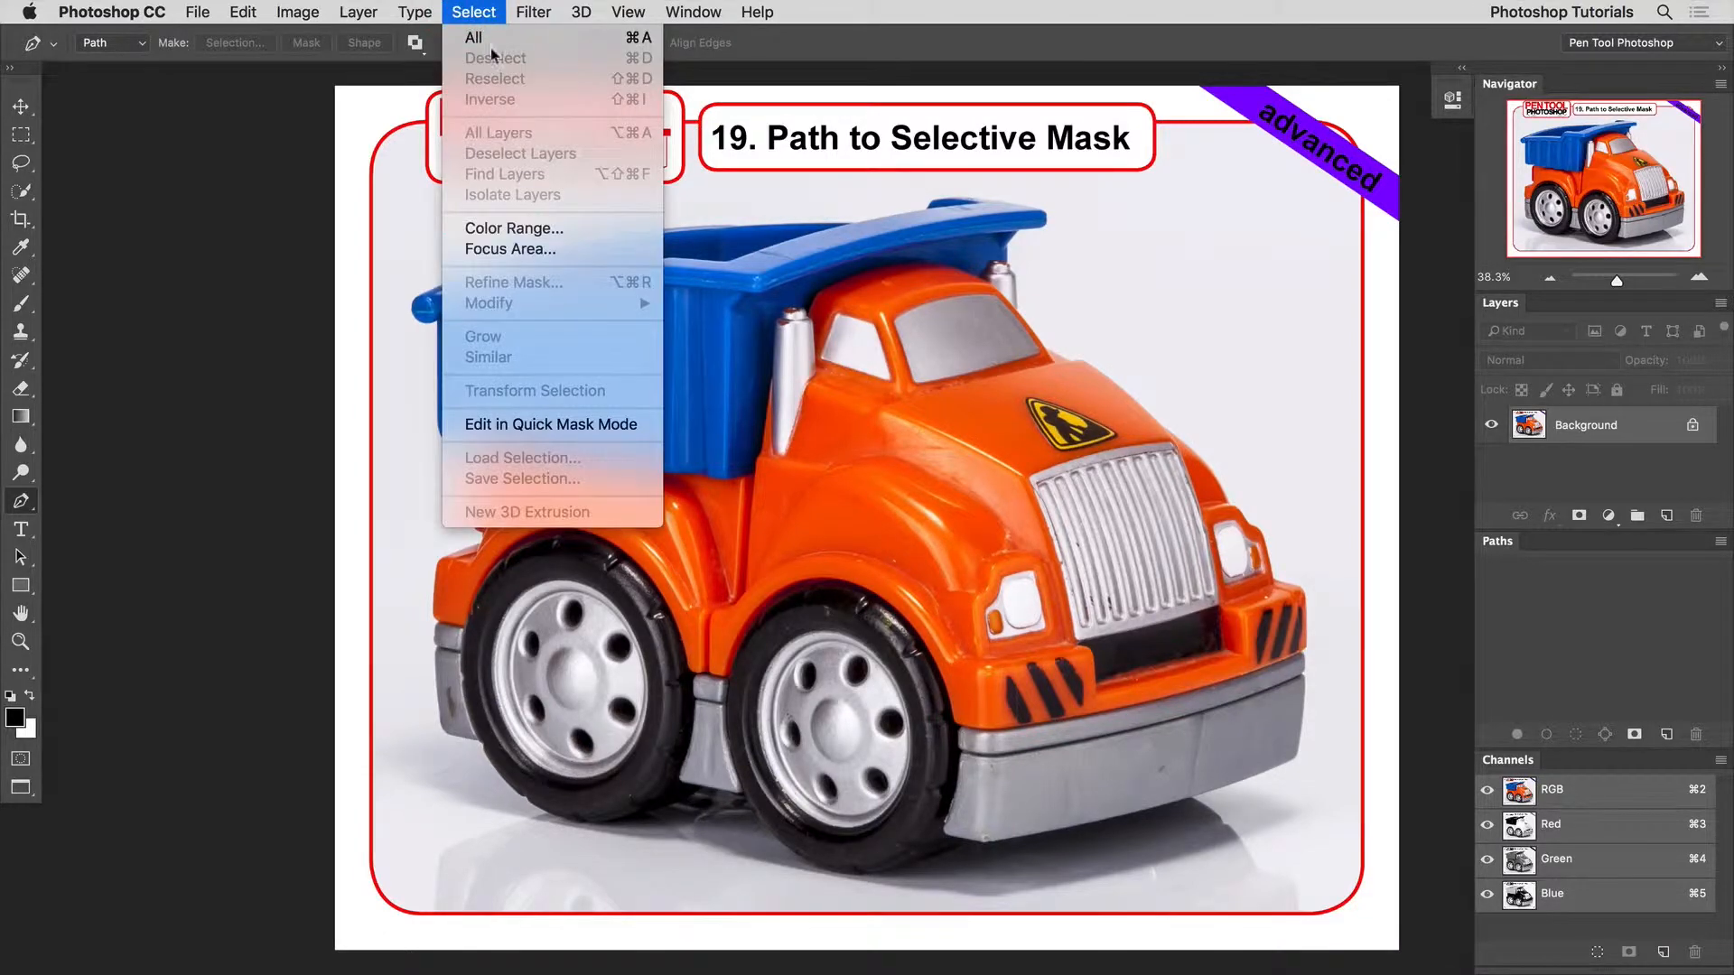
pyautogui.click(499, 11)
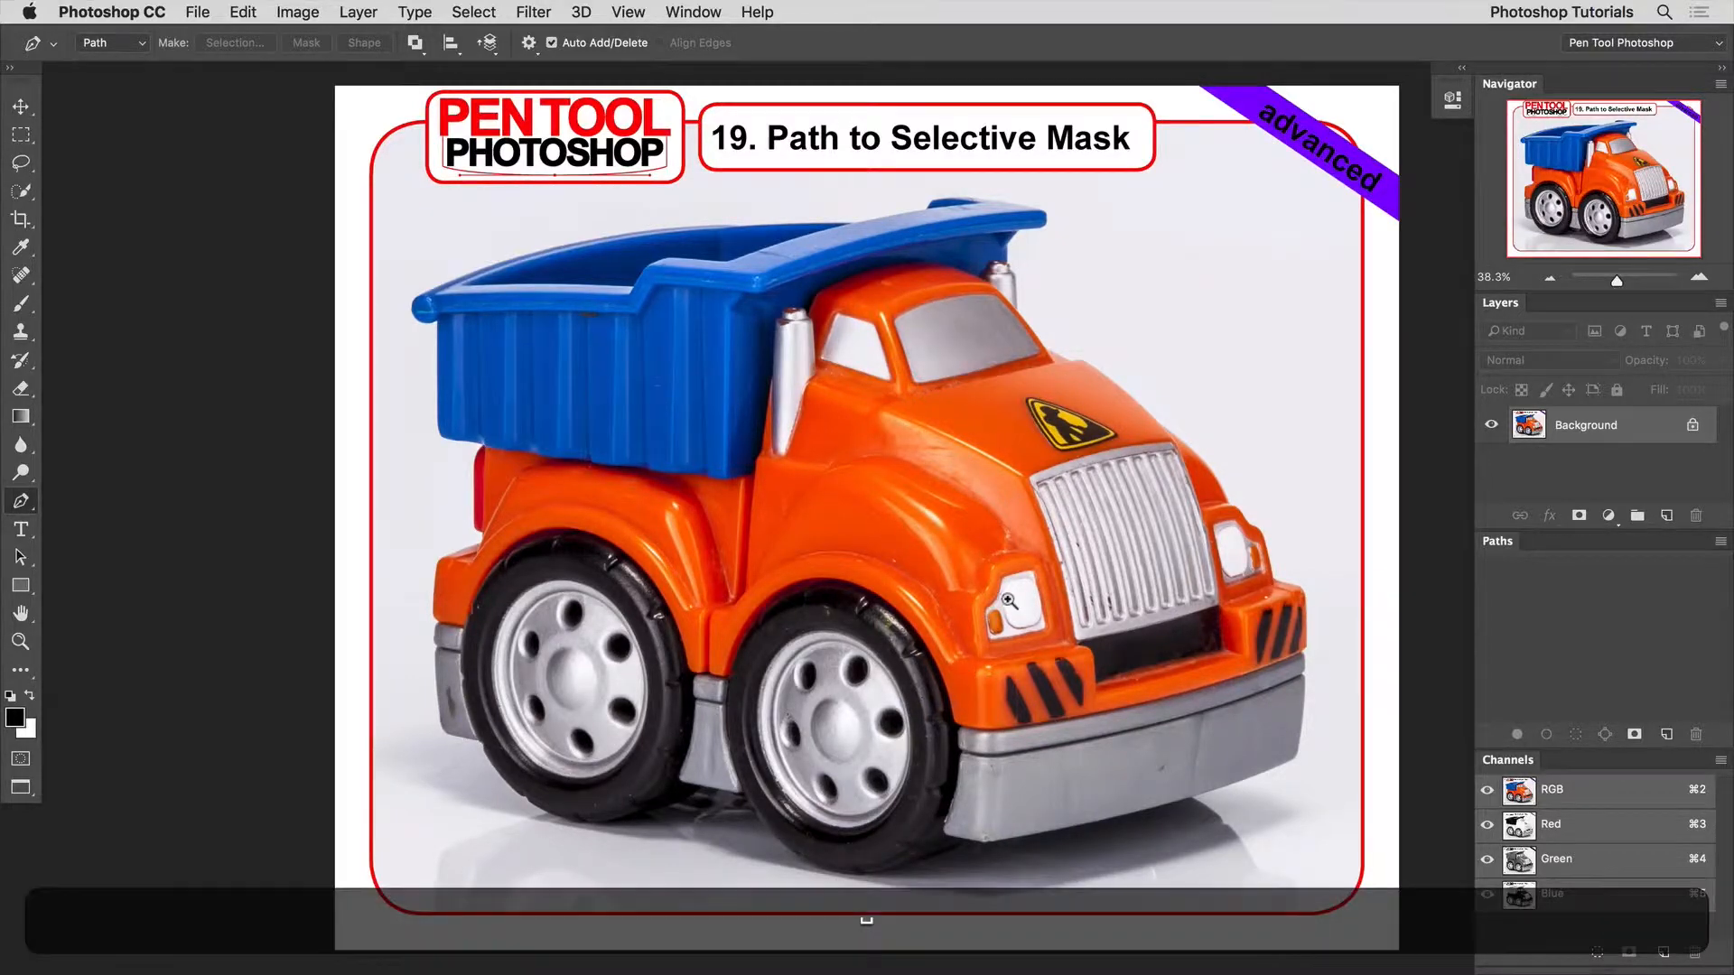
# Step: Activate the Pen tool and create a new empty path for tracing the truck's orange body
pyautogui.scroll(2, 990, 622)
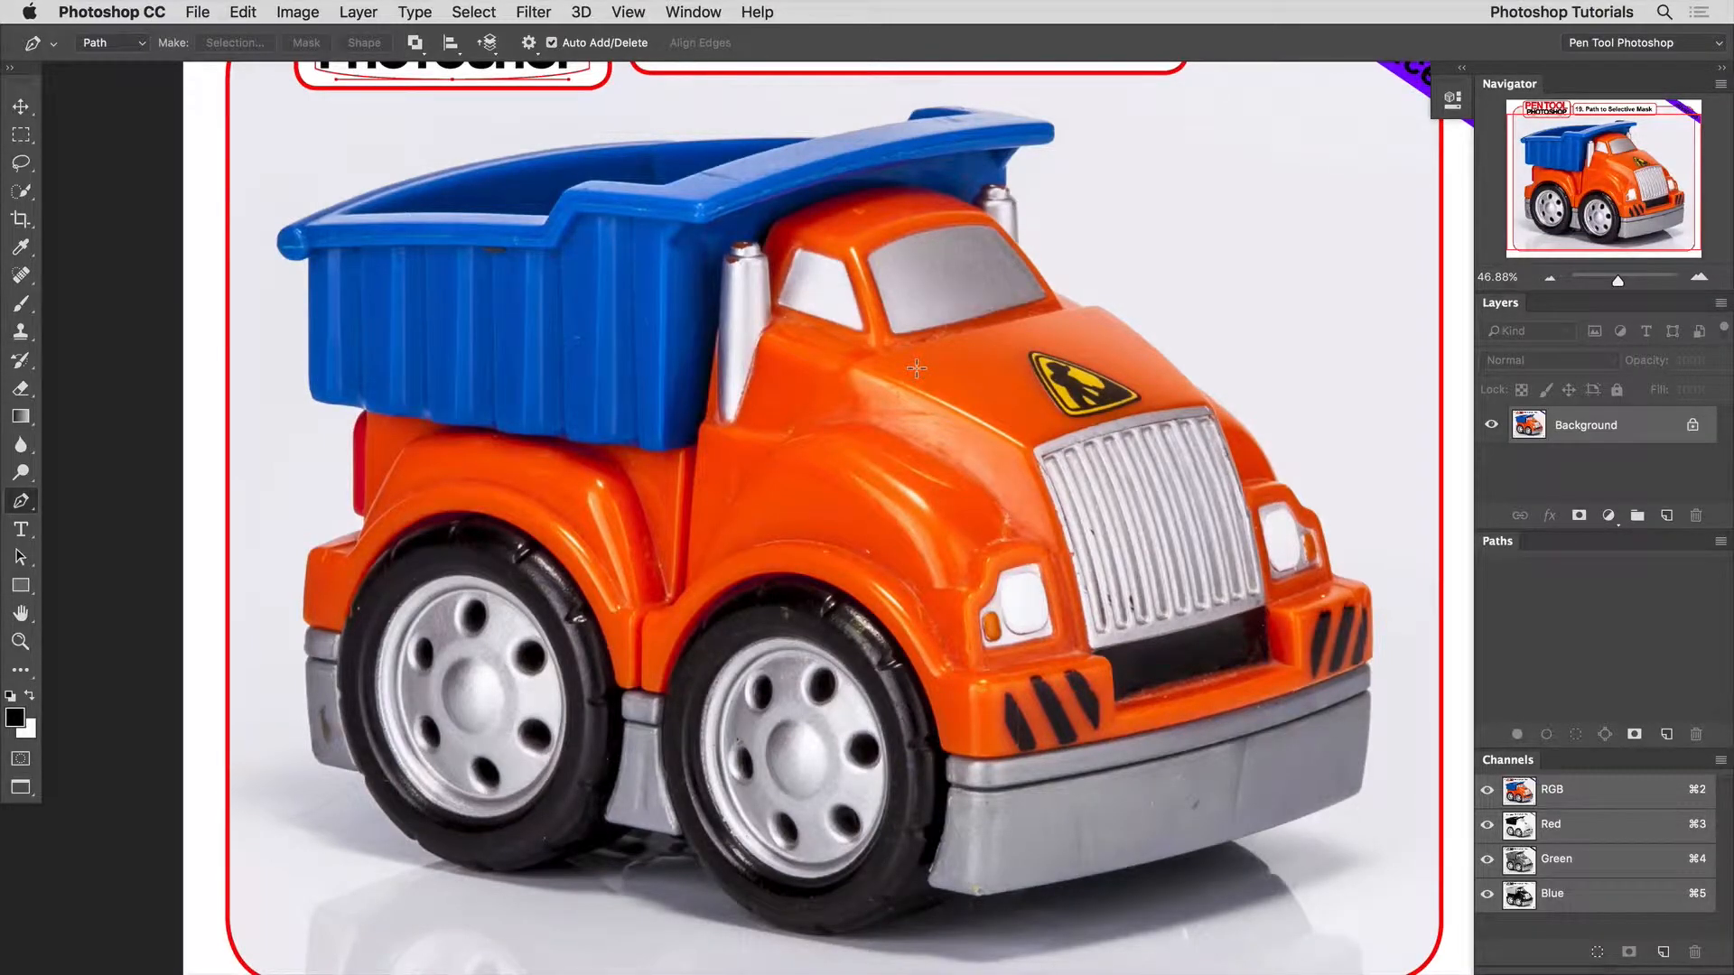
pyautogui.press('p')
pyautogui.moveTo(328, 626); pyautogui.dragTo(750, 700)
pyautogui.click(1666, 735)
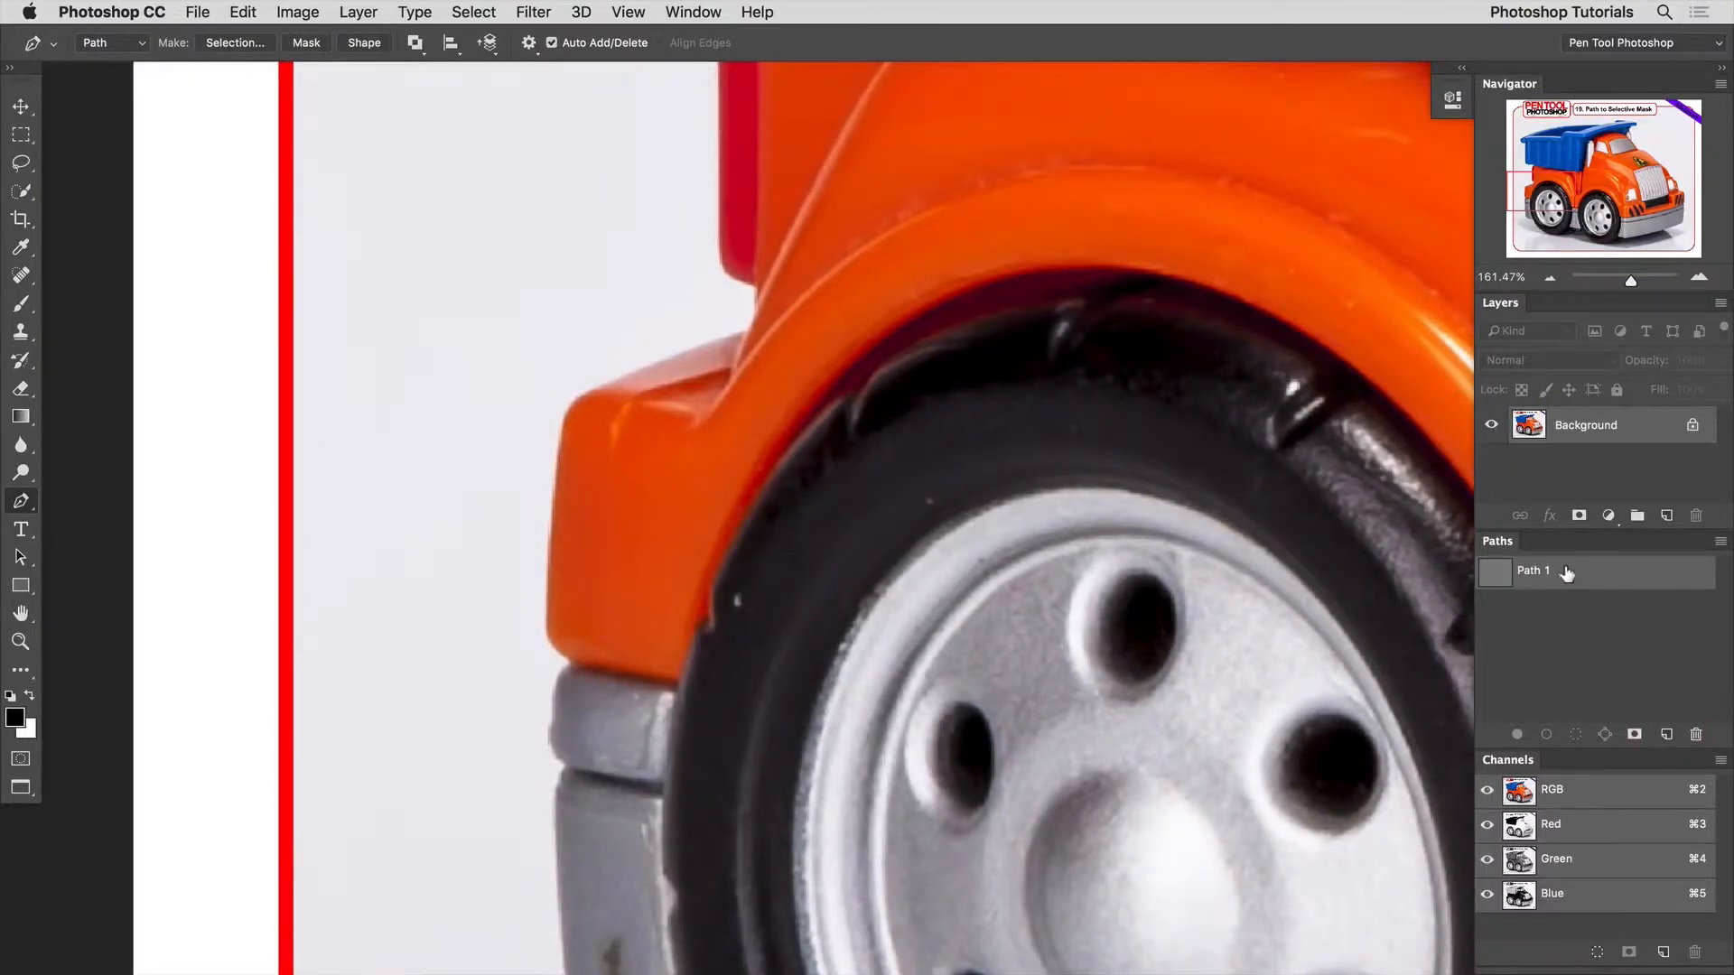
# Step: Trace the rear corner of the orange body, from the tyre above the grey bumper up to the rear fender
pyautogui.click(677, 680)
pyautogui.moveTo(571, 668); pyautogui.dragTo(569, 668)
pyautogui.click(547, 629)
pyautogui.click(560, 445)
pyautogui.click(571, 401)
pyautogui.click(602, 387)
pyautogui.moveTo(634, 363); pyautogui.dragTo(641, 543)
pyautogui.click(660, 539)
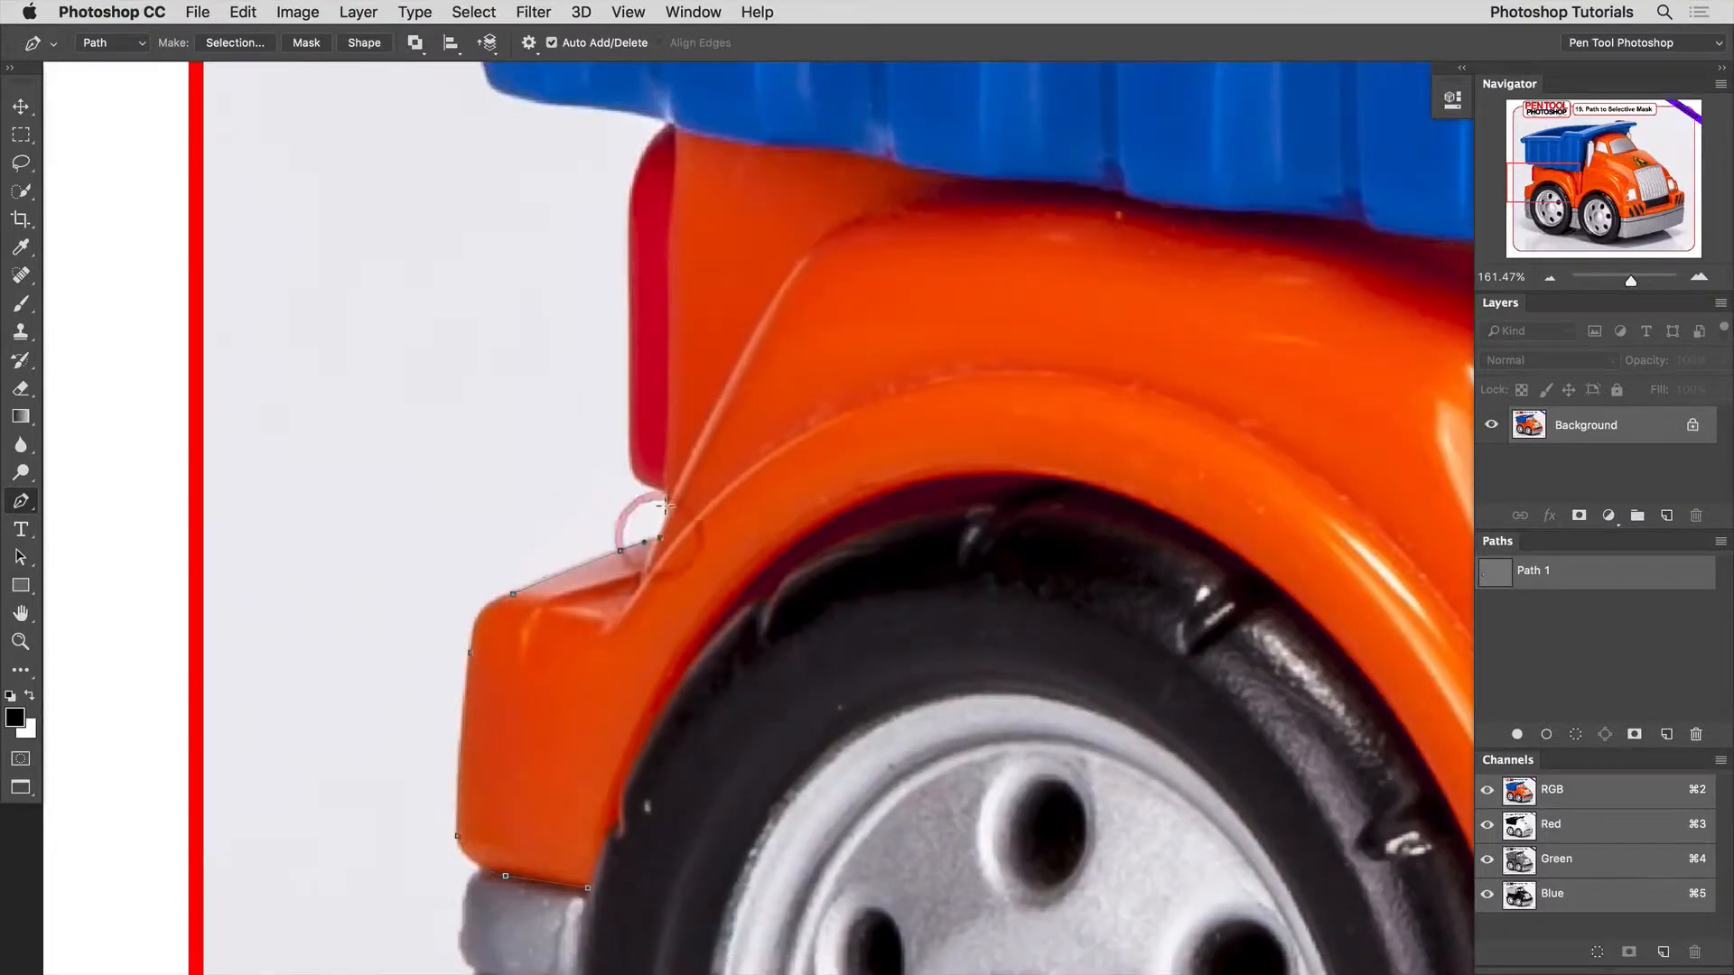
# Step: Continue the path around the red tail light up to the lower edge of the blue dump bed
pyautogui.click(668, 511)
pyautogui.click(665, 488)
pyautogui.moveTo(640, 438); pyautogui.dragTo(578, 713)
pyautogui.moveTo(579, 503); pyautogui.dragTo(577, 462)
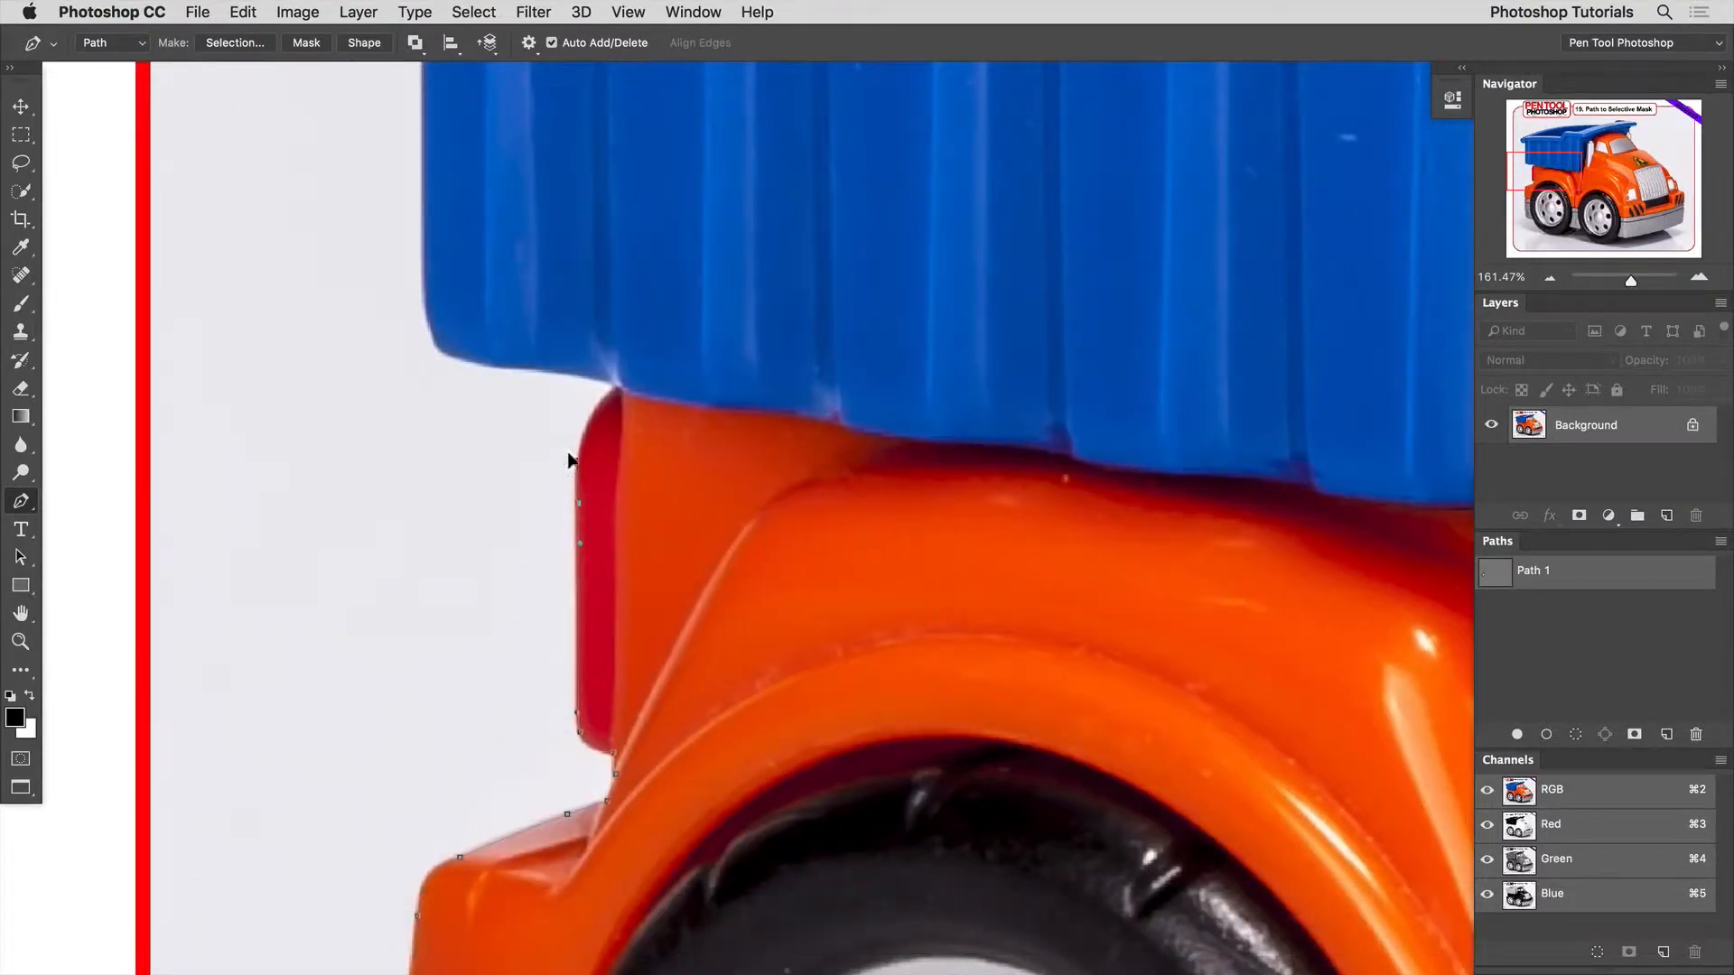
pyautogui.moveTo(598, 390); pyautogui.dragTo(798, 411)
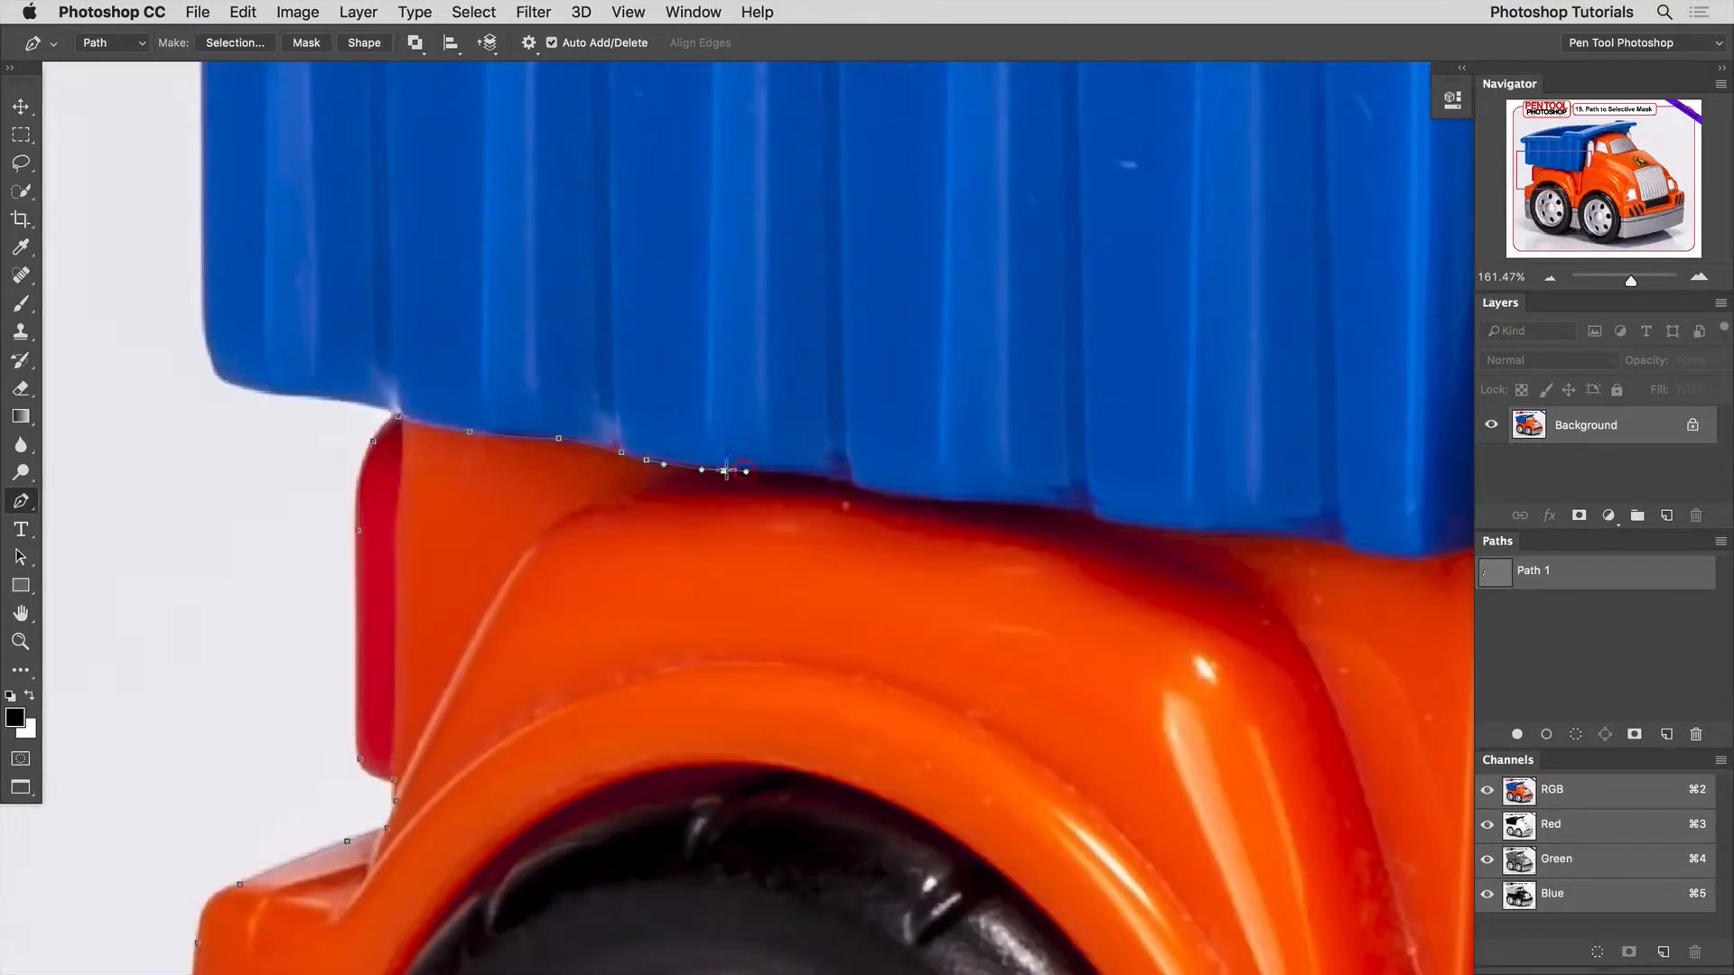
# Step: Extend the path along the orange body's boundary with the underside of the blue dump bed
pyautogui.press('super')
pyautogui.moveTo(816, 474); pyautogui.dragTo(1118, 525)
pyautogui.press('space')
pyautogui.moveTo(1142, 521); pyautogui.dragTo(710, 477)
pyautogui.moveTo(770, 480); pyautogui.dragTo(525, 492)
pyautogui.click(862, 488)
pyautogui.press('space')
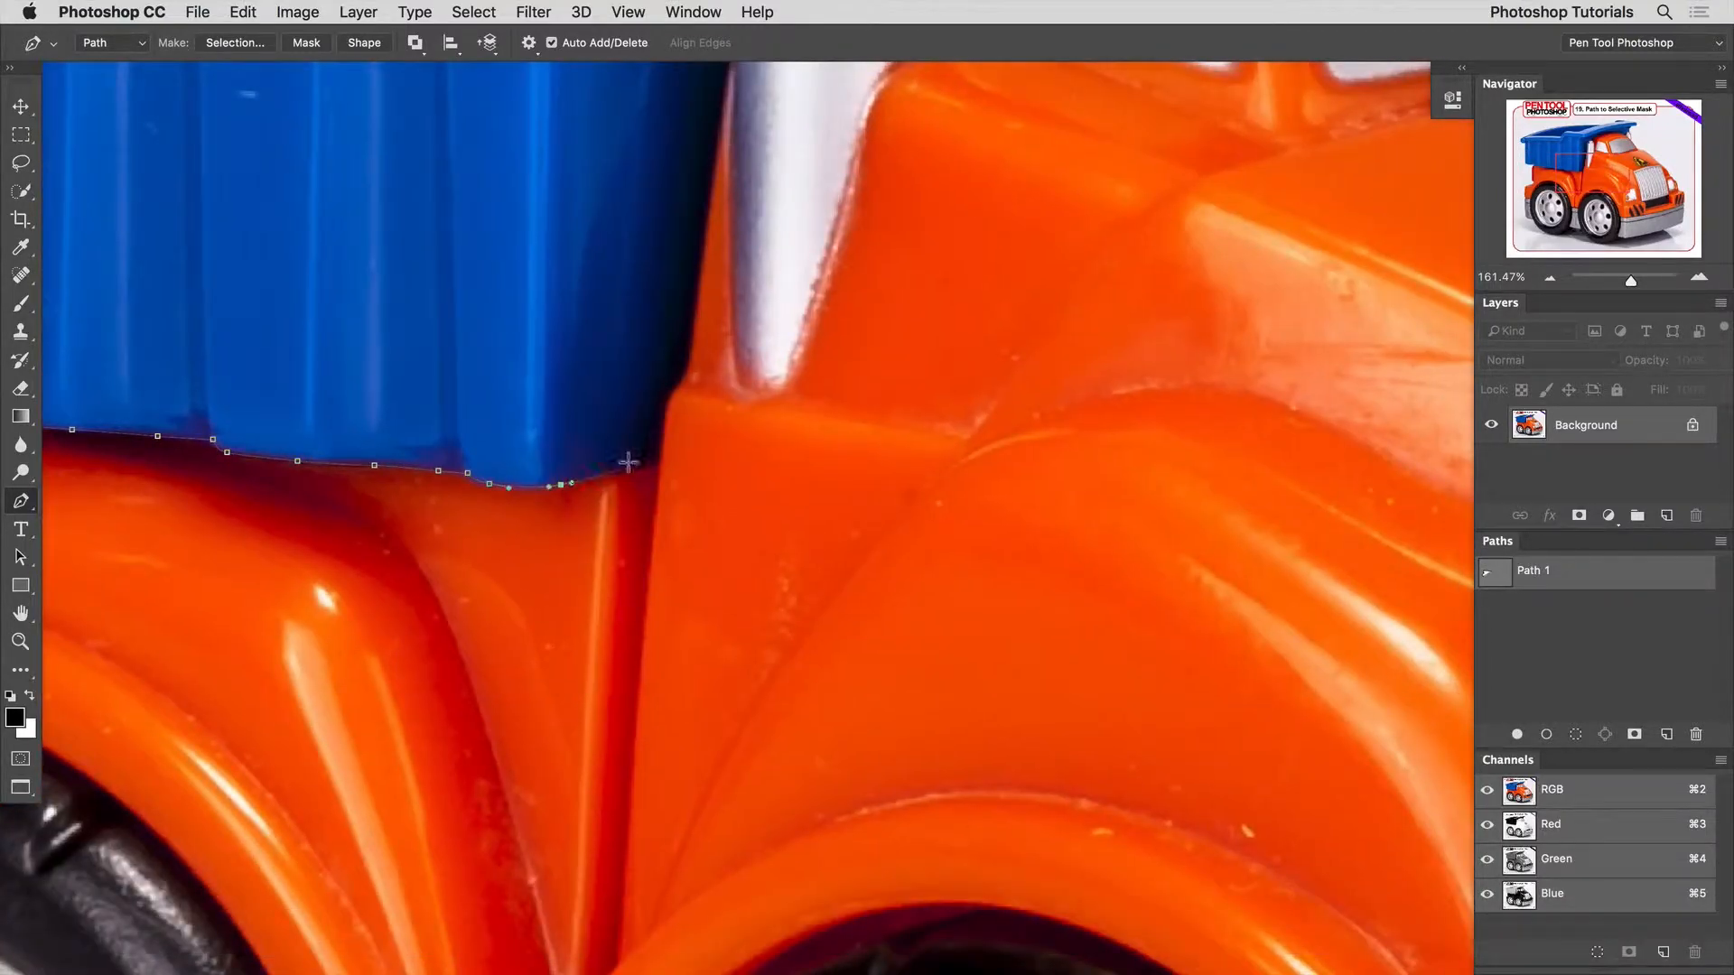
# Step: Trace around the dump bed's front lower corner and up the orange sliver beside the near exhaust pipe
pyautogui.click(631, 466)
pyautogui.click(660, 460)
pyautogui.press('space')
pyautogui.moveTo(671, 393); pyautogui.dragTo(634, 577)
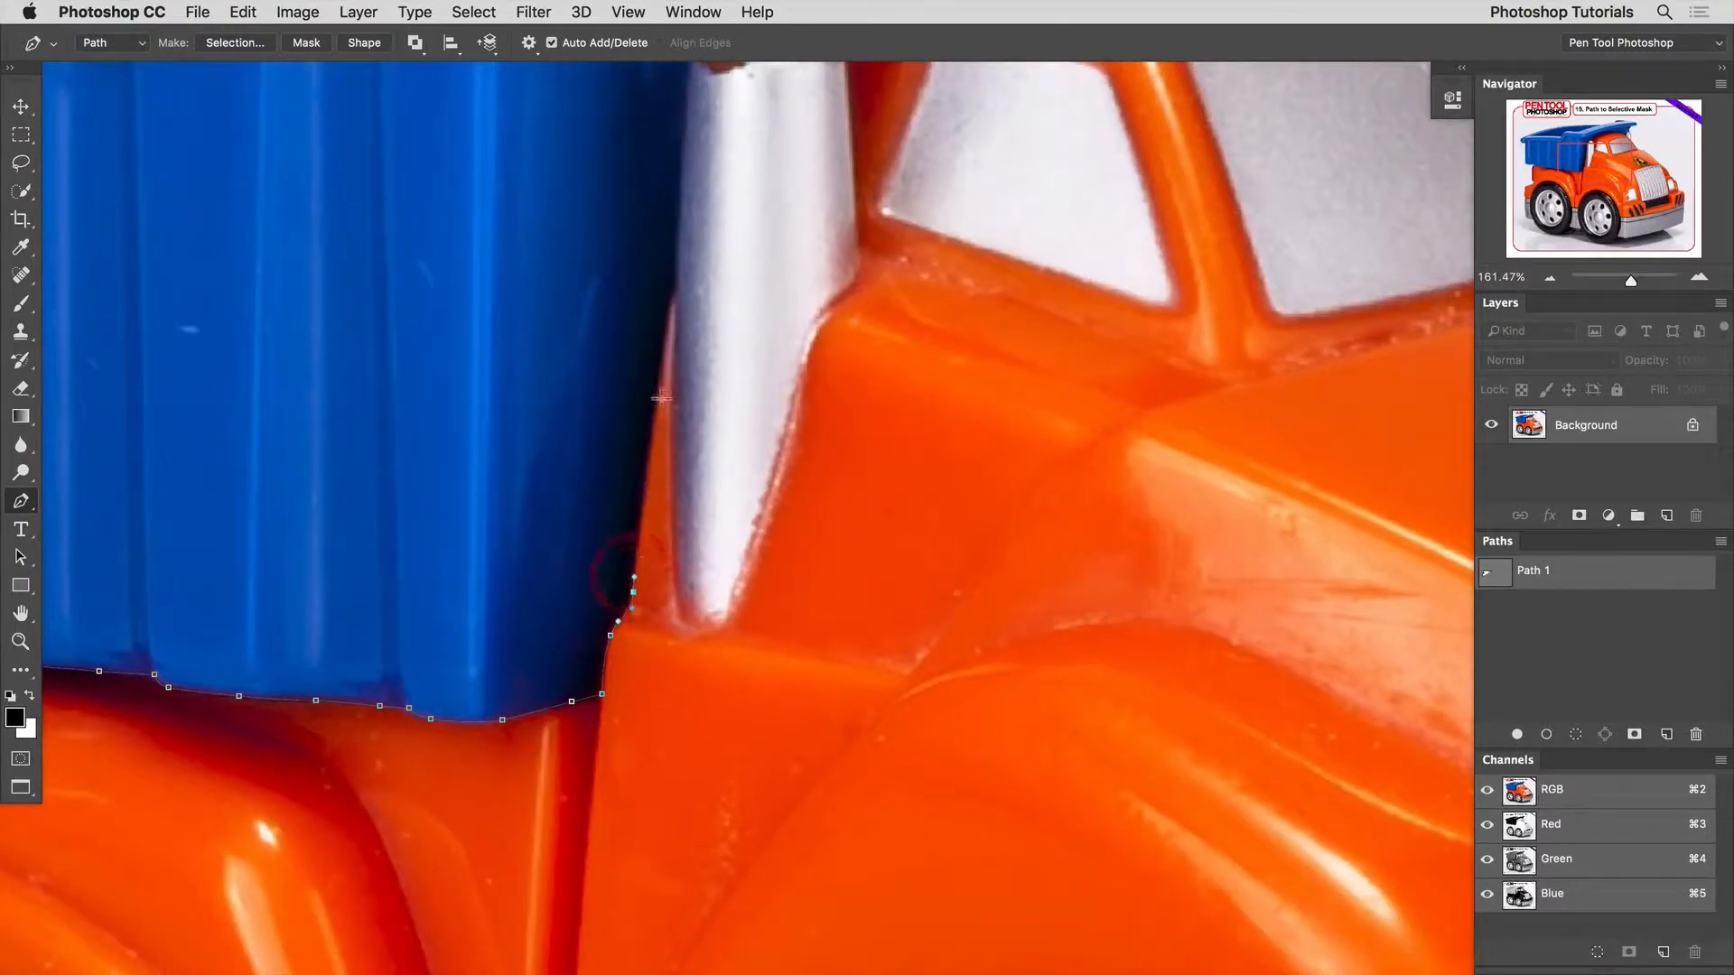
pyautogui.click(669, 278)
# Step: Trace the path around the tapered lower end of the near exhaust pipe to where it meets the cab
pyautogui.moveTo(676, 317); pyautogui.dragTo(675, 333)
pyautogui.moveTo(673, 526); pyautogui.dragTo(736, 587)
pyautogui.click(678, 609)
pyautogui.press('space')
pyautogui.moveTo(768, 492); pyautogui.dragTo(647, 672)
pyautogui.moveTo(667, 588); pyautogui.dragTo(679, 547)
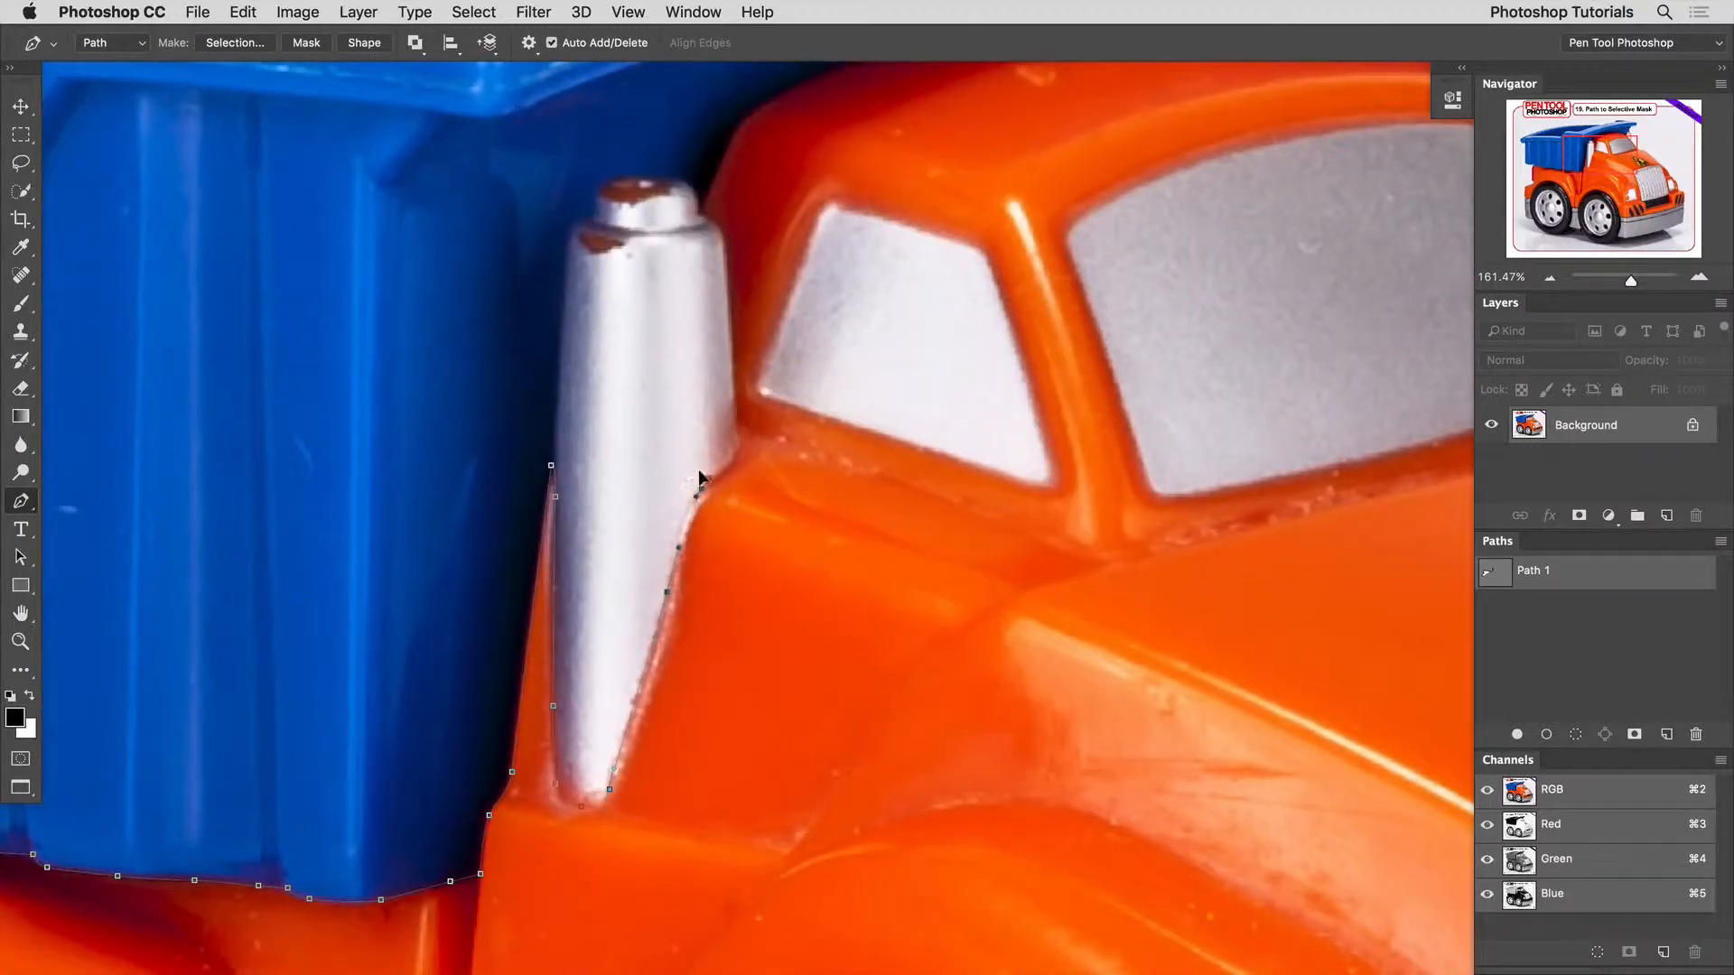
pyautogui.moveTo(703, 489); pyautogui.dragTo(736, 398)
# Step: Continue the path up the cab side of the exhaust pipe and over the curved cab roof
pyautogui.press('space')
pyautogui.moveTo(715, 328); pyautogui.dragTo(711, 534)
pyautogui.moveTo(723, 451); pyautogui.dragTo(412, 541)
pyautogui.press('space')
pyautogui.moveTo(523, 472); pyautogui.dragTo(538, 459)
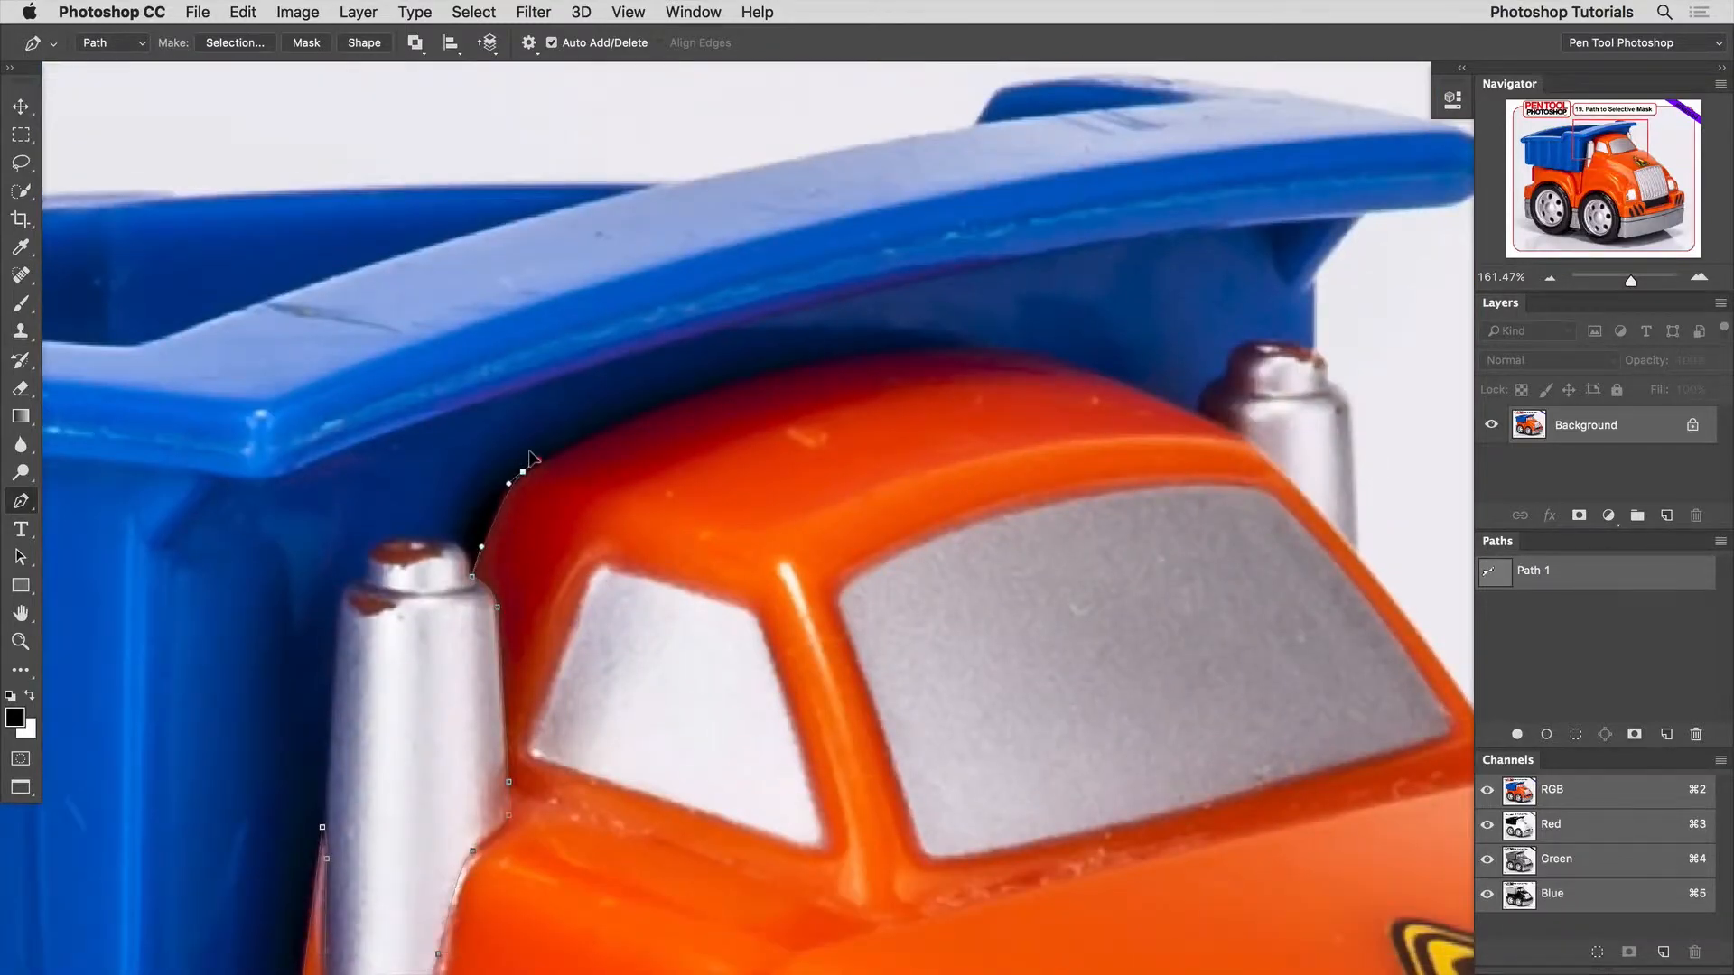
pyautogui.moveTo(623, 422); pyautogui.dragTo(650, 402)
pyautogui.moveTo(798, 367); pyautogui.dragTo(856, 353)
pyautogui.moveTo(1018, 352); pyautogui.dragTo(1083, 360)
# Step: Trace the front slope of the cab roof and down the windshield's outer pillar
pyautogui.press('space')
pyautogui.moveTo(1090, 367); pyautogui.dragTo(588, 316)
pyautogui.moveTo(677, 354); pyautogui.dragTo(682, 358)
pyautogui.moveTo(770, 413); pyautogui.dragTo(797, 440)
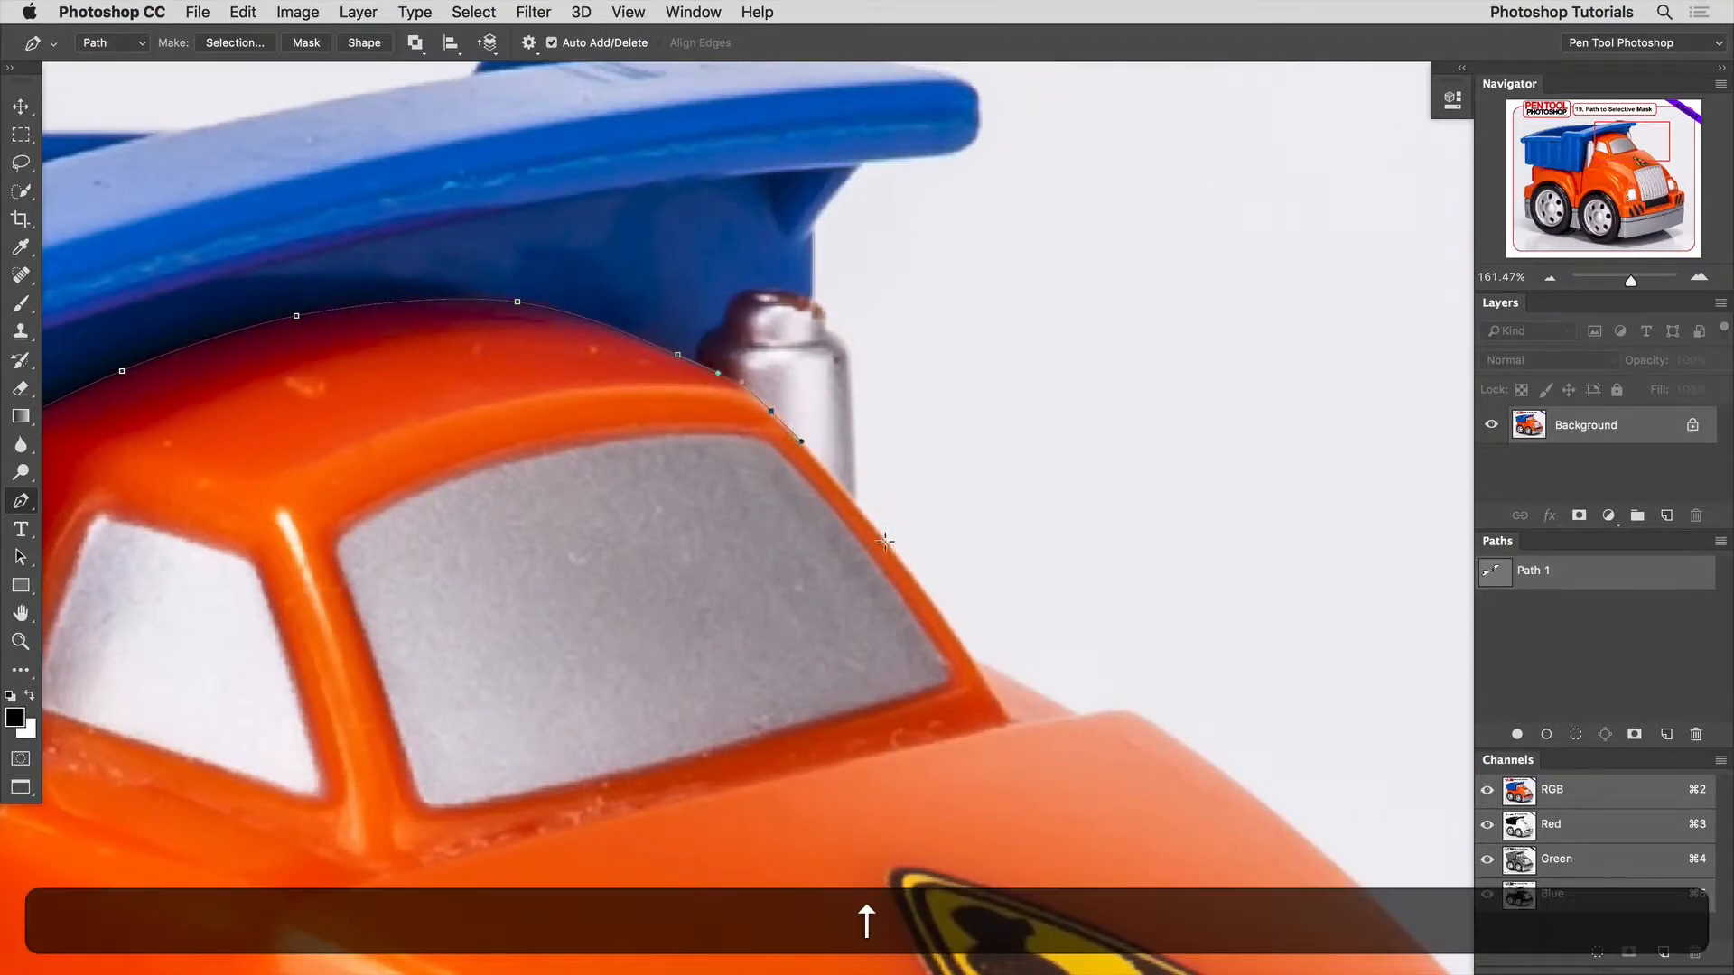
pyautogui.moveTo(890, 546); pyautogui.dragTo(917, 578)
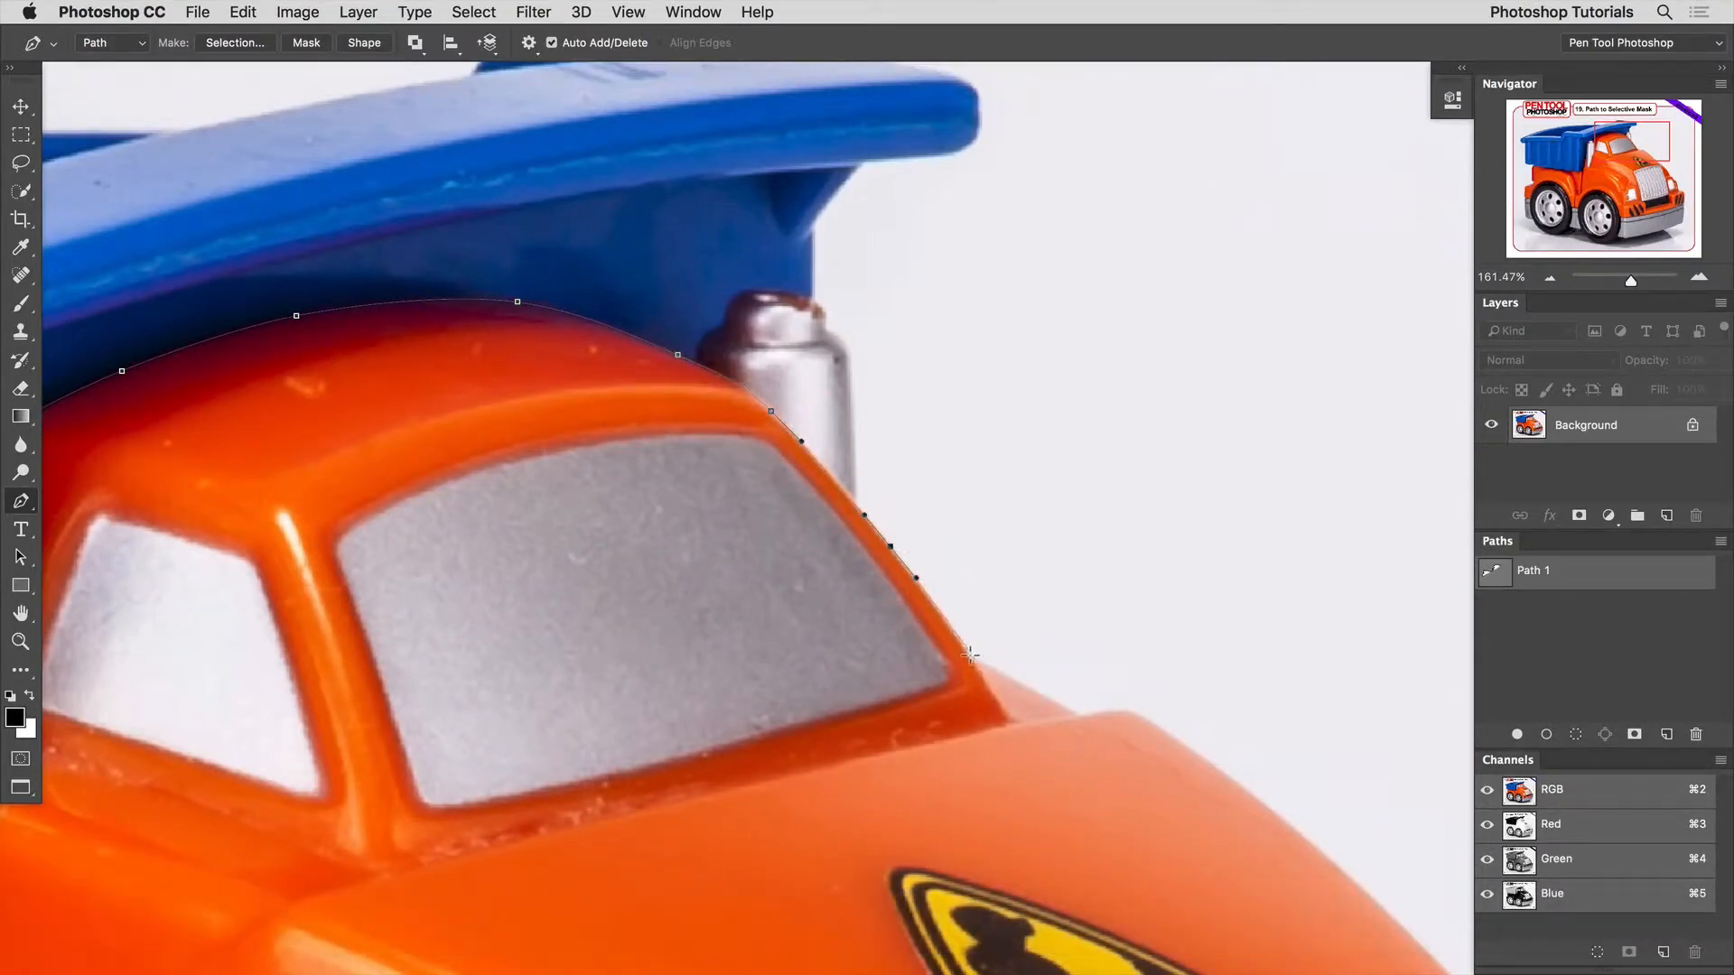
# Step: Trace the base of the windshield and the outer edge of the hood down toward the grille
pyautogui.press('alt')
pyautogui.moveTo(978, 670); pyautogui.dragTo(1000, 671)
pyautogui.click(1081, 717)
pyautogui.press('space')
pyautogui.moveTo(1129, 709)
pyautogui.mouseDown()
pyautogui.moveTo(663, 562)
pyautogui.moveTo(697, 579)
pyautogui.mouseUp()
pyautogui.moveTo(862, 710)
pyautogui.mouseDown()
pyautogui.moveTo(909, 751)
pyautogui.moveTo(615, 435)
pyautogui.mouseUp()
pyautogui.press('space')
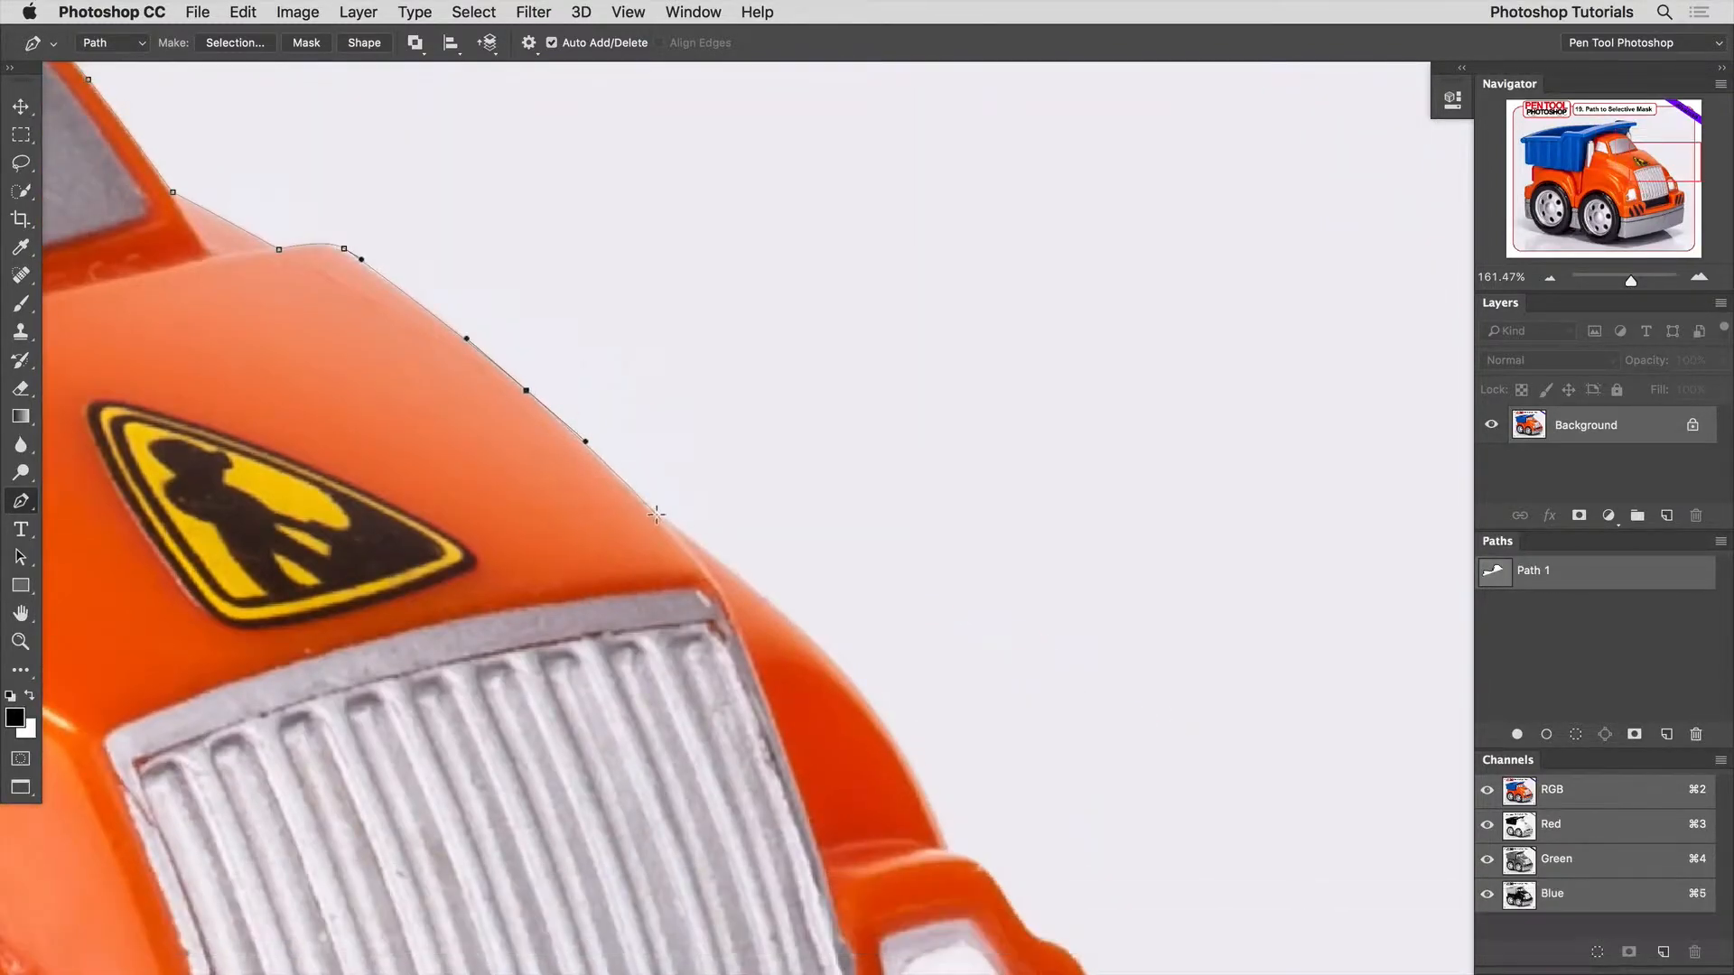
pyautogui.click(658, 513)
# Step: Extend the path along the curved far-side fender to the top of the headlight housing
pyautogui.moveTo(799, 627); pyautogui.dragTo(641, 393)
pyautogui.press('space')
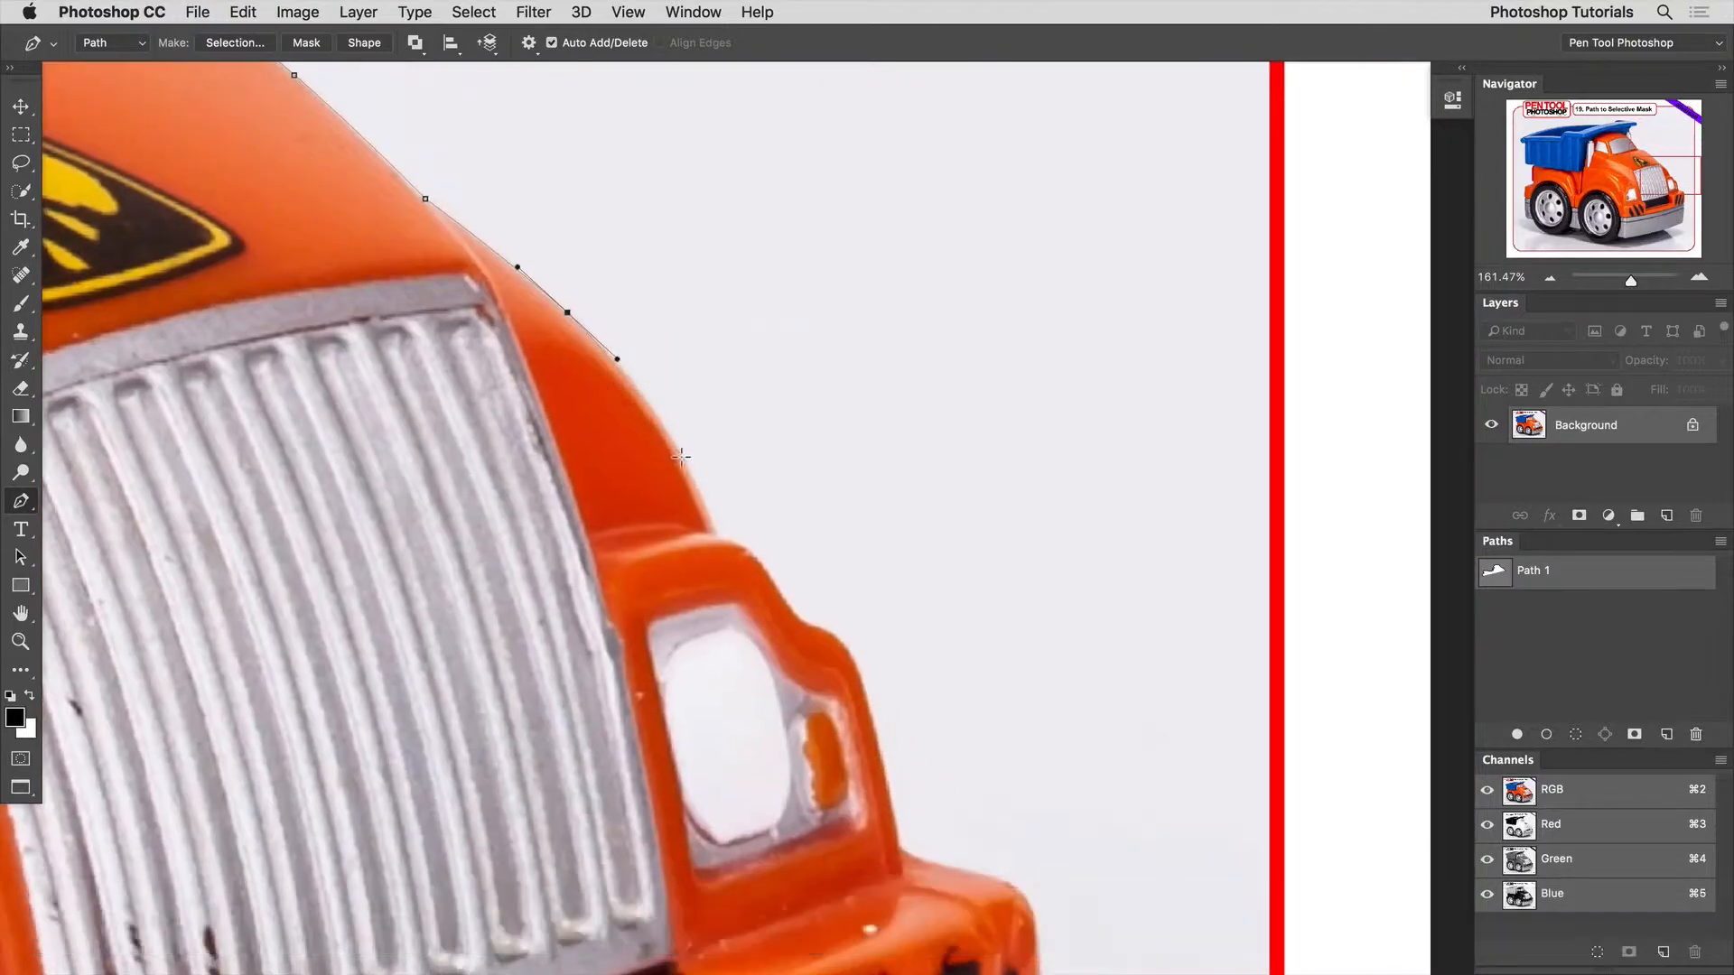
pyautogui.moveTo(686, 462); pyautogui.dragTo(709, 507)
pyautogui.click(720, 537)
# Step: Trace the outer edge of the far-side headlight housing down to the upper corner of the orange bumper
pyautogui.moveTo(760, 560); pyautogui.dragTo(895, 723)
pyautogui.press('space')
pyautogui.press('space')
pyautogui.moveTo(895, 722); pyautogui.dragTo(762, 472)
pyautogui.moveTo(825, 485); pyautogui.dragTo(862, 571)
pyautogui.press('super+z')
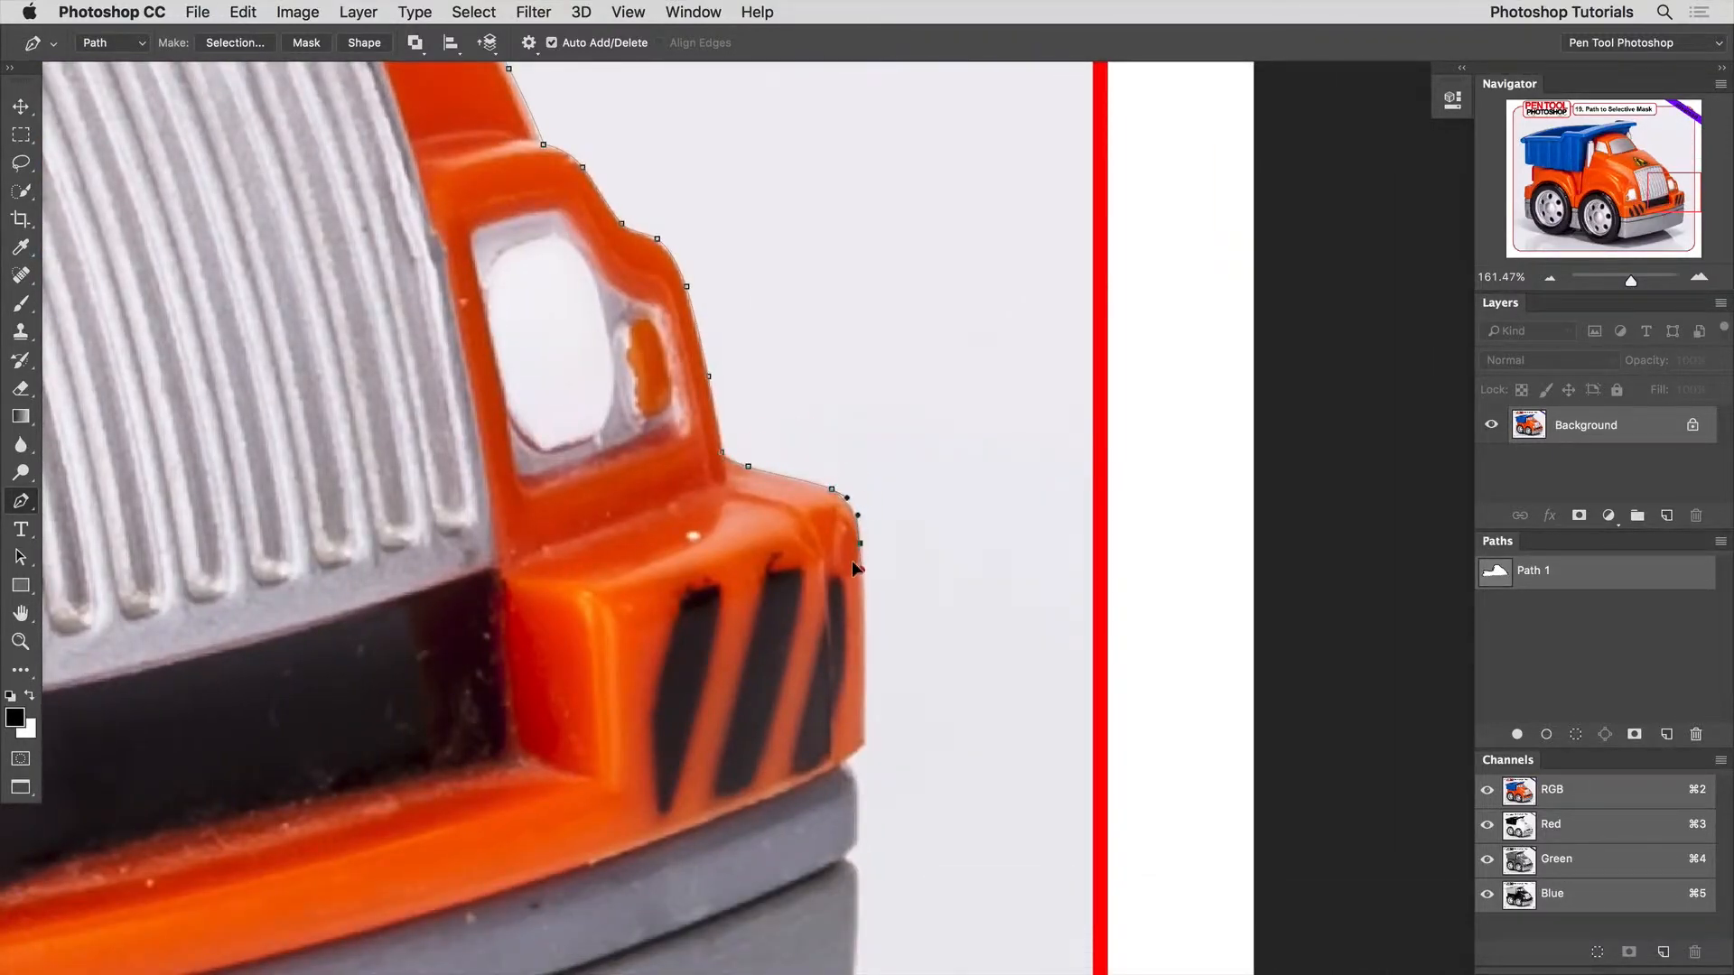
# Step: Trace down the orange bumper's outer corner and along its boundary with the grey bumper
pyautogui.moveTo(866, 699); pyautogui.dragTo(866, 722)
pyautogui.moveTo(822, 776); pyautogui.dragTo(812, 780)
pyautogui.moveTo(686, 831); pyautogui.dragTo(633, 853)
pyautogui.press('space')
pyautogui.moveTo(485, 841); pyautogui.dragTo(594, 788)
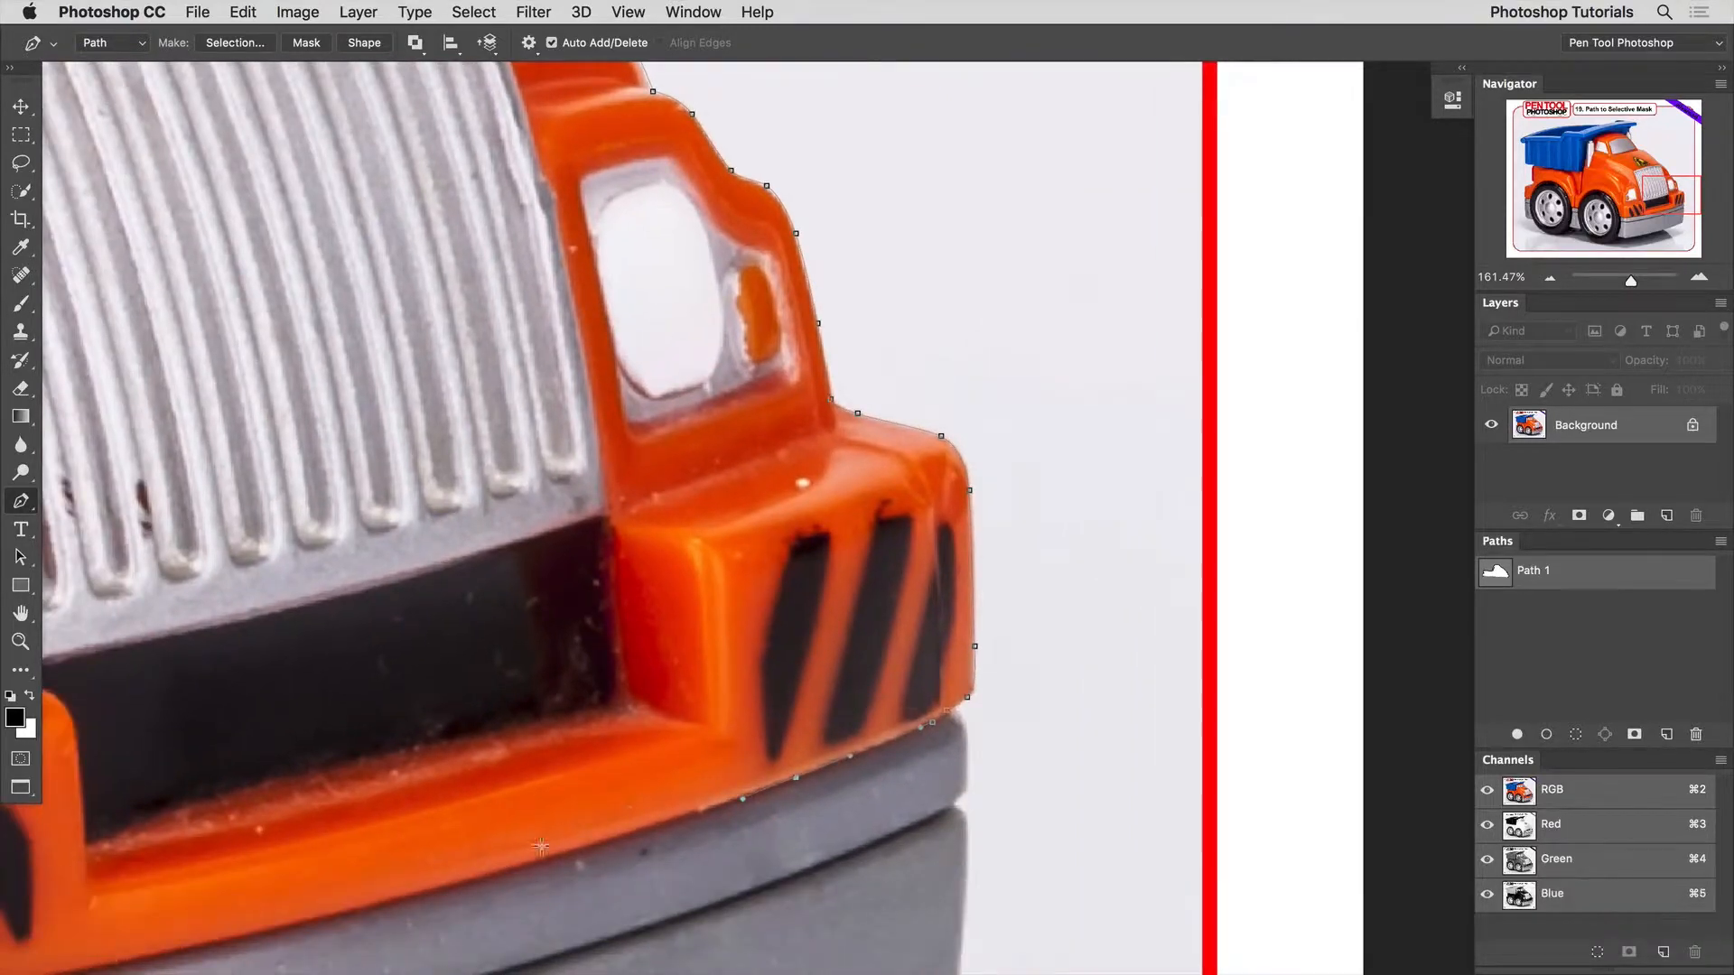
pyautogui.click(517, 862)
# Step: Deselect the body outline and trace a closed subpath around the innermost black stripe on the far-side bumper
pyautogui.keyDown('super'); pyautogui.click(724, 736); pyautogui.keyUp('super')
pyautogui.moveTo(765, 750); pyautogui.dragTo(765, 726)
pyautogui.moveTo(759, 659); pyautogui.dragTo(761, 637)
pyautogui.moveTo(777, 578); pyautogui.dragTo(829, 553)
pyautogui.moveTo(803, 673); pyautogui.dragTo(782, 751)
# Step: Trace a closed subpath around the middle black stripe on the far-side bumper
pyautogui.click(824, 735)
pyautogui.moveTo(860, 583)
pyautogui.mouseDown()
pyautogui.moveTo(889, 513)
pyautogui.moveTo(911, 549)
pyautogui.mouseUp()
pyautogui.moveTo(882, 669); pyautogui.dragTo(878, 685)
pyautogui.moveTo(868, 714); pyautogui.dragTo(827, 713)
# Step: Outline the outermost black stripe on the far-side bumper with a subpath
pyautogui.click(899, 712)
pyautogui.moveTo(933, 558); pyautogui.dragTo(937, 541)
pyautogui.moveTo(937, 529); pyautogui.dragTo(906, 679)
pyautogui.click(934, 711)
# Step: Trace a subpath around the far-side headlight, including its orange turn signal
pyautogui.moveTo(638, 377); pyautogui.dragTo(718, 549)
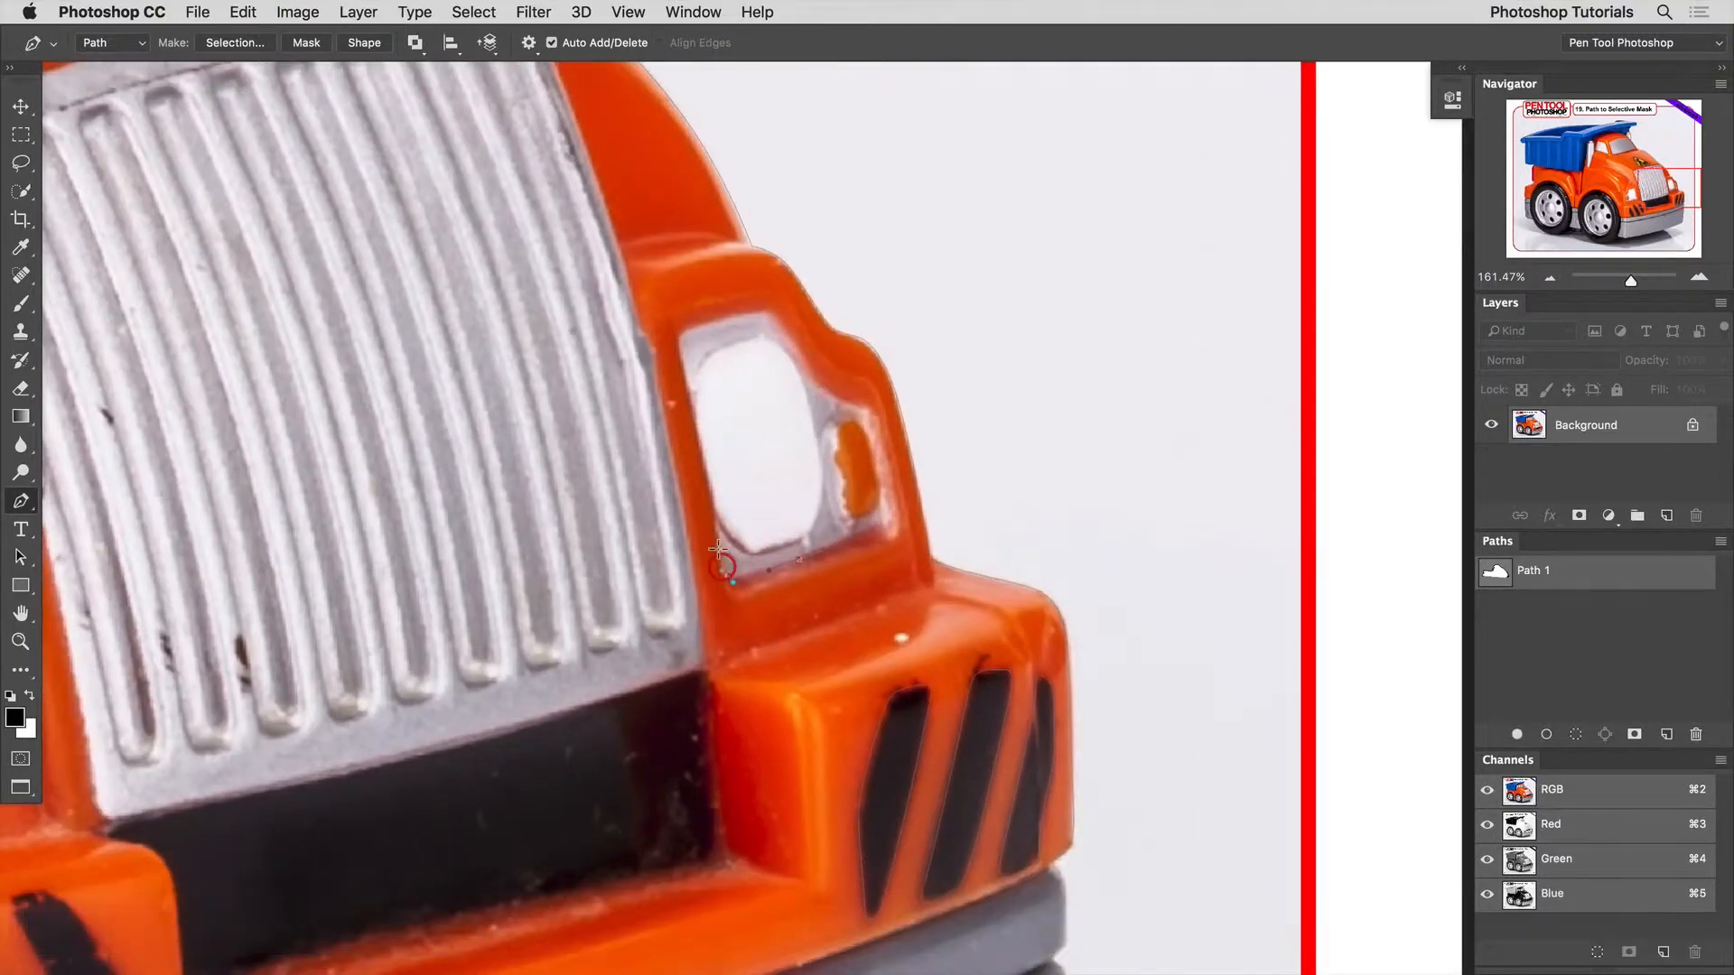
pyautogui.click(690, 388)
pyautogui.click(768, 311)
pyautogui.moveTo(708, 308); pyautogui.dragTo(789, 344)
pyautogui.click(822, 388)
pyautogui.moveTo(850, 403); pyautogui.dragTo(858, 397)
pyautogui.moveTo(894, 504)
pyautogui.mouseDown()
pyautogui.moveTo(899, 538)
pyautogui.moveTo(850, 523)
pyautogui.moveTo(866, 510)
pyautogui.mouseUp()
pyautogui.click(797, 558)
# Step: Start a new subpath along the lower edge of the black opening beneath the grille
pyautogui.scroll(-5, 865, 516)
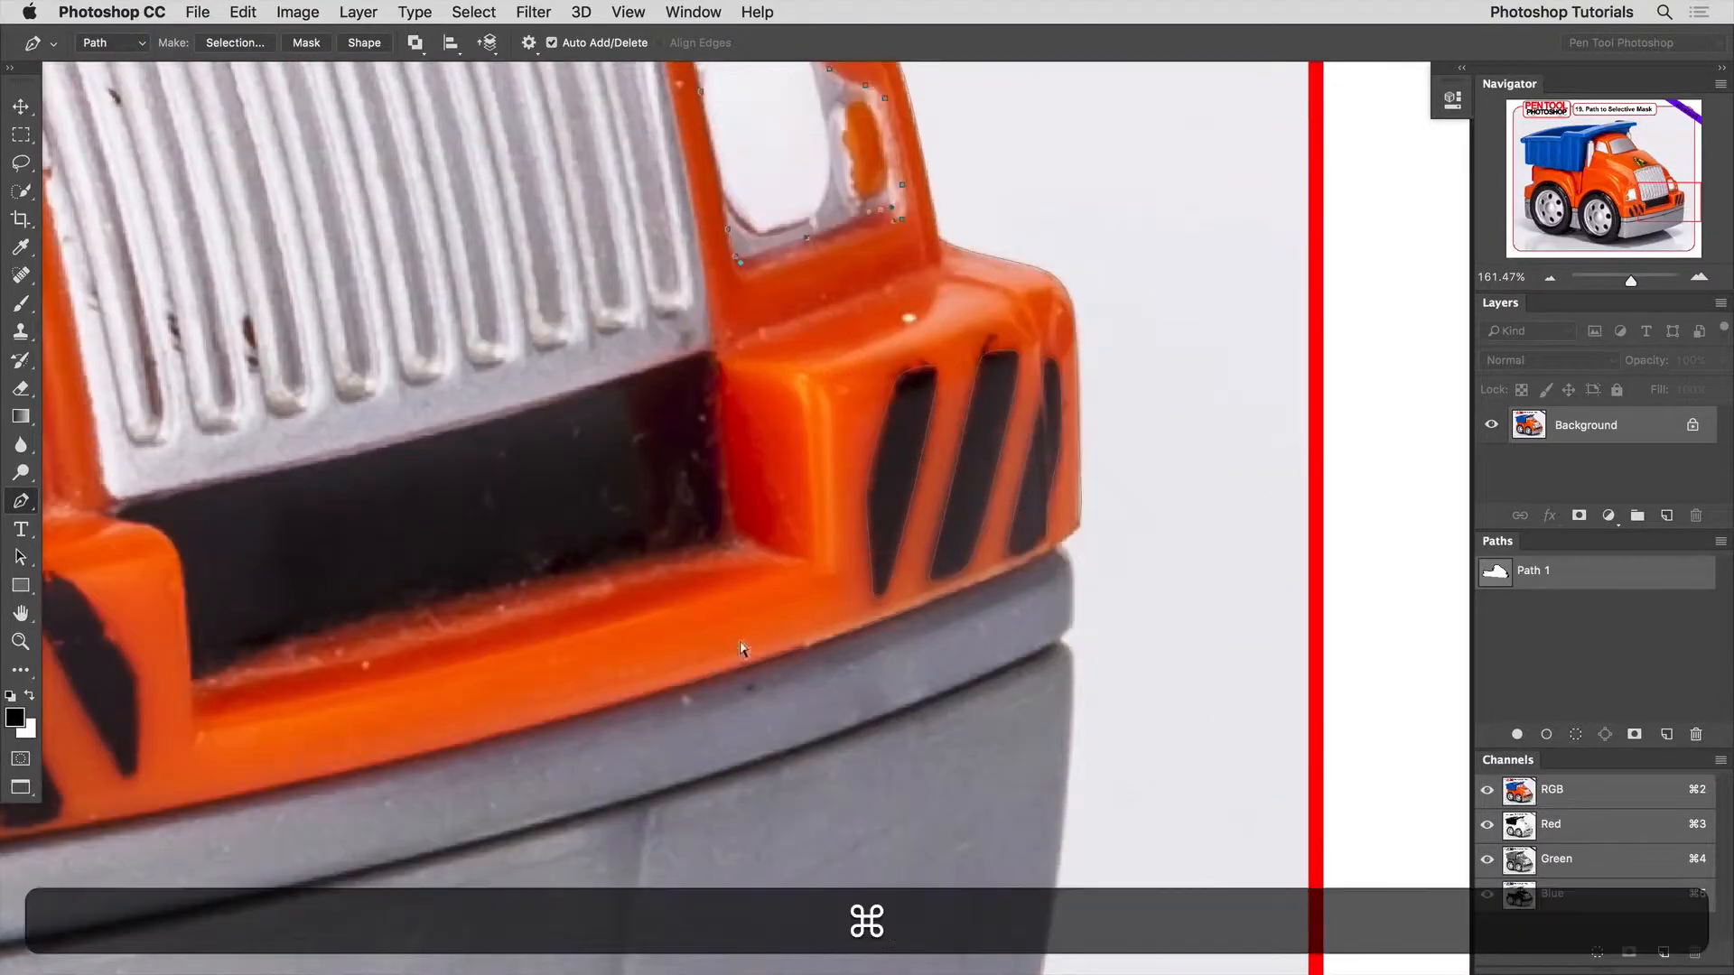
pyautogui.hscroll(-5, 929, 647)
pyautogui.click(1004, 547)
pyautogui.moveTo(797, 597); pyautogui.dragTo(744, 607)
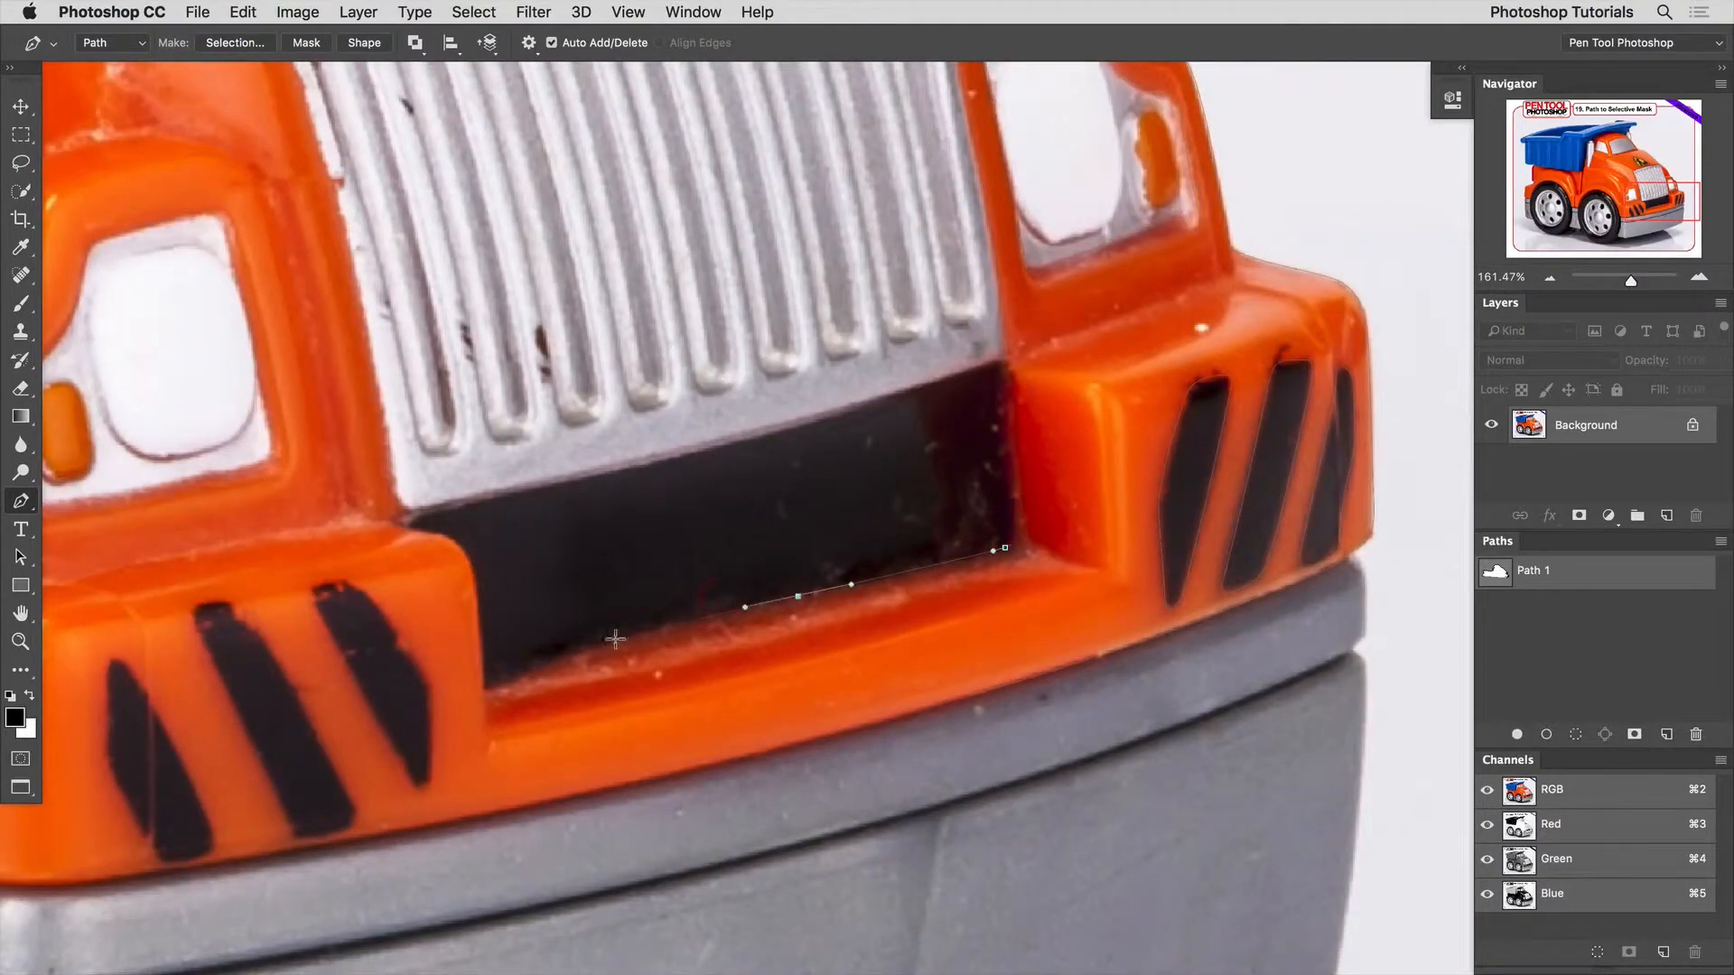
pyautogui.click(485, 689)
pyautogui.moveTo(525, 672)
pyautogui.mouseDown()
pyautogui.moveTo(509, 681)
pyautogui.moveTo(521, 650)
pyautogui.mouseUp()
# Step: Continue the subpath up the near side of the black opening and along the grille's near-side edge
pyautogui.scroll(5, 488, 686)
pyautogui.hscroll(-4, 488, 686)
pyautogui.click(581, 695)
pyautogui.click(531, 679)
pyautogui.moveTo(511, 572); pyautogui.dragTo(626, 731)
pyautogui.moveTo(478, 258); pyautogui.dragTo(569, 534)
# Step: Trace a closed subpath around the triangular warning sign on the hood, then deselect it
pyautogui.keyDown('super'); pyautogui.click(809, 427); pyautogui.keyUp('super')
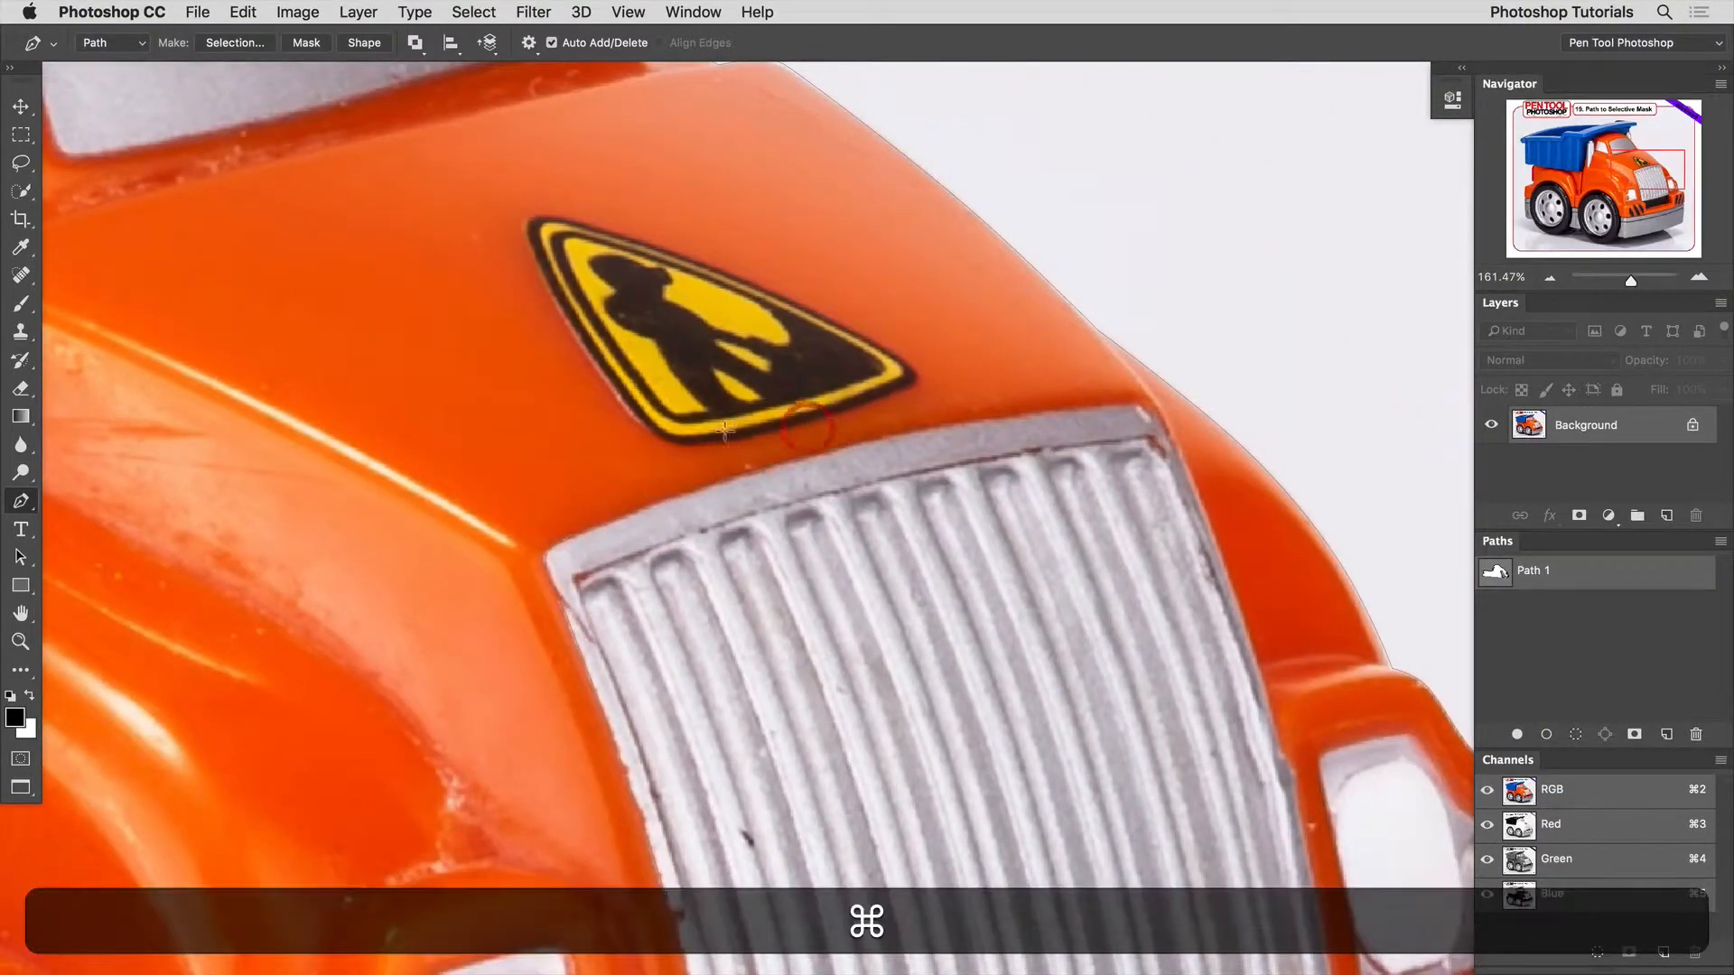
pyautogui.moveTo(761, 436); pyautogui.dragTo(722, 445)
pyautogui.moveTo(695, 436); pyautogui.dragTo(657, 602)
pyautogui.press('Up')
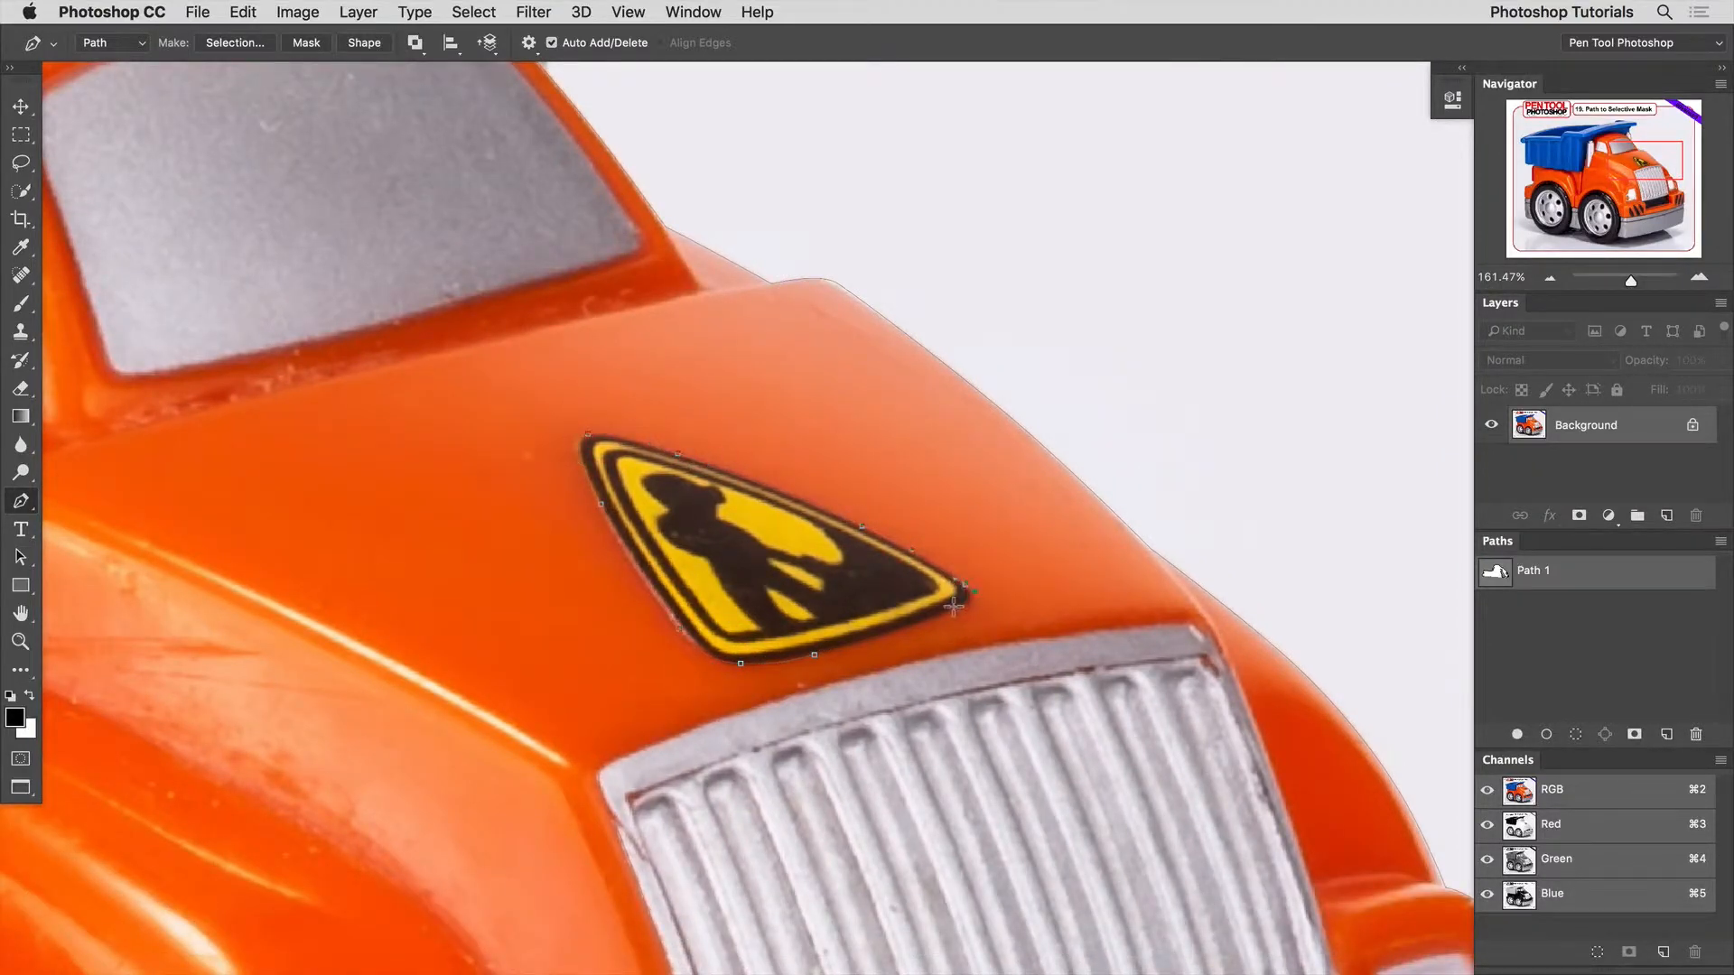
pyautogui.click(740, 664)
pyautogui.keyDown('super'); pyautogui.click(817, 684); pyautogui.keyUp('super')
# Step: Trace the path around the grille's upper near-side corner and across its top edge to the far corner
pyautogui.click(618, 833)
pyautogui.moveTo(605, 767); pyautogui.dragTo(622, 755)
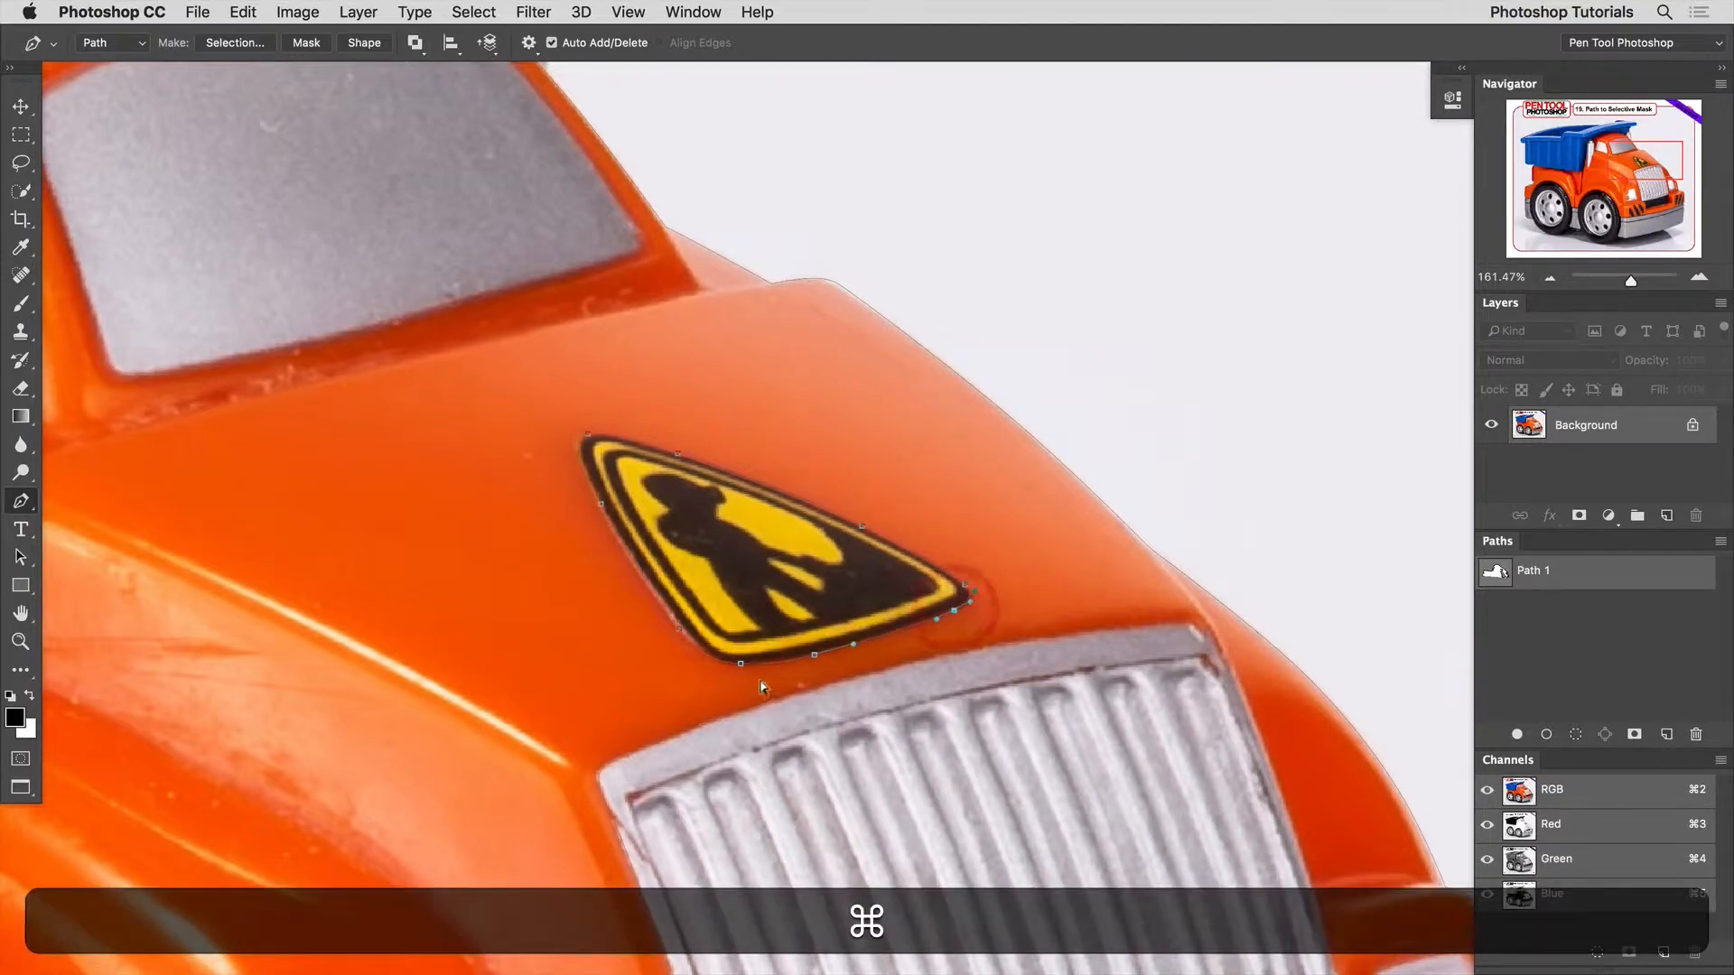
pyautogui.moveTo(751, 705); pyautogui.dragTo(897, 665)
pyautogui.moveTo(1031, 640); pyautogui.dragTo(1058, 632)
pyautogui.click(1189, 623)
pyautogui.click(1221, 652)
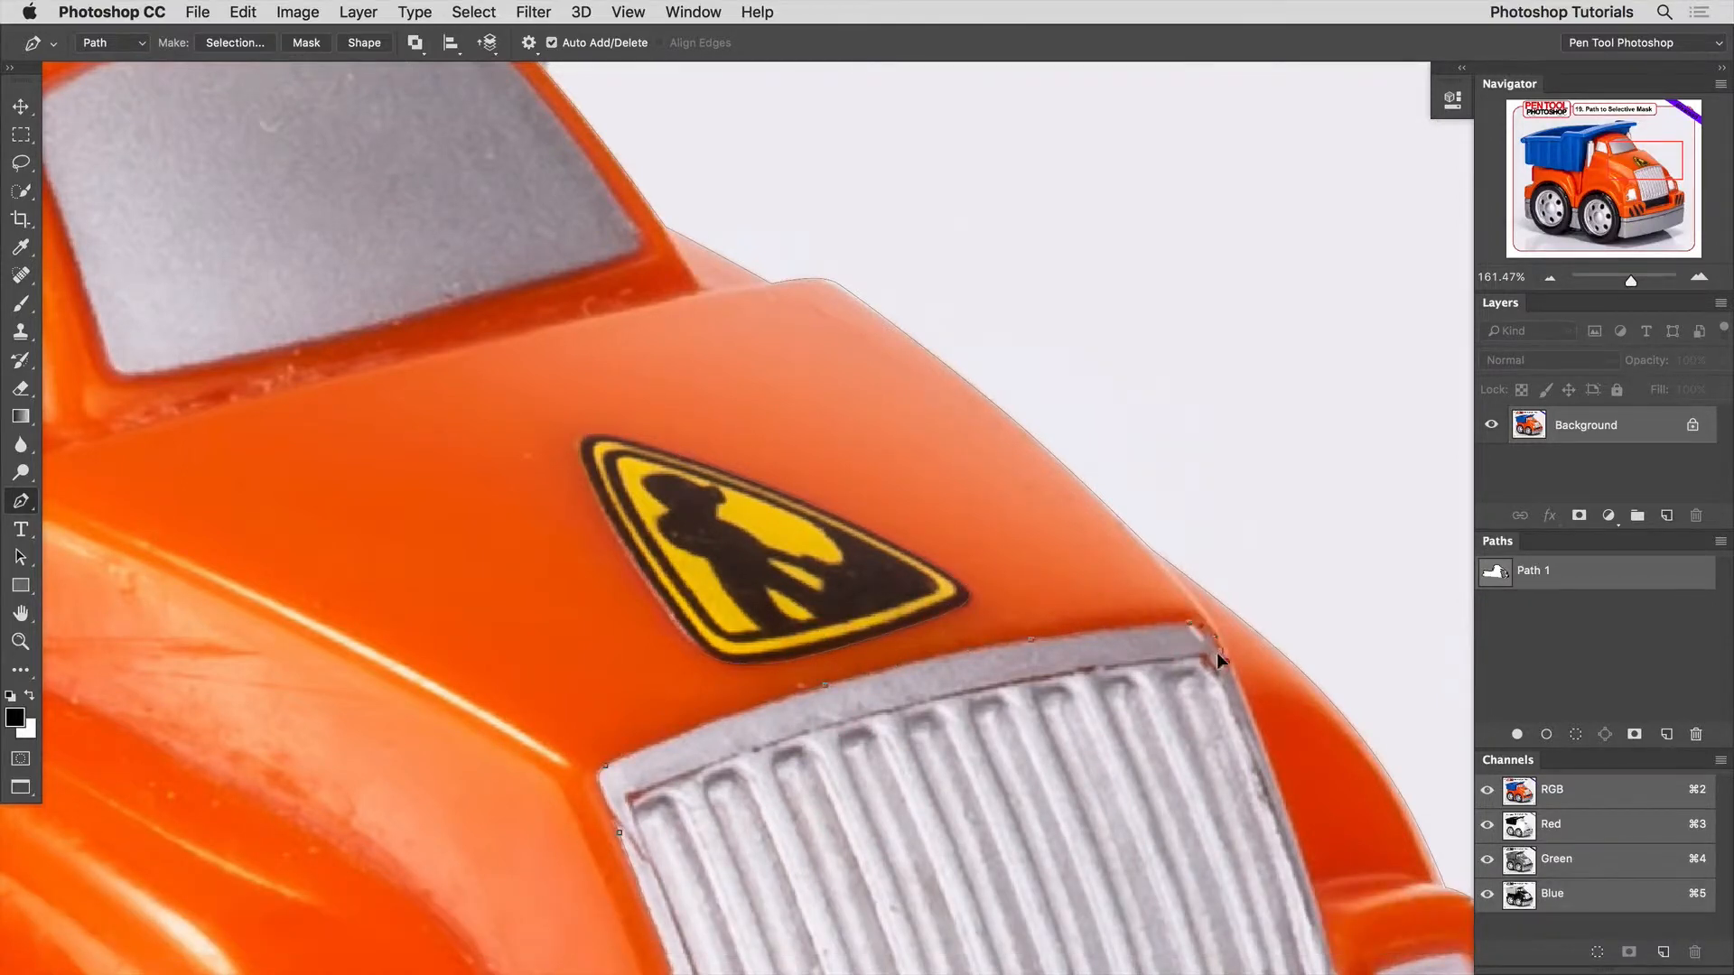
# Step: Trace down the far side of the grille and the black opening, closing the grille subpath
pyautogui.moveTo(1221, 654); pyautogui.dragTo(935, 351)
pyautogui.moveTo(1000, 497); pyautogui.dragTo(885, 327)
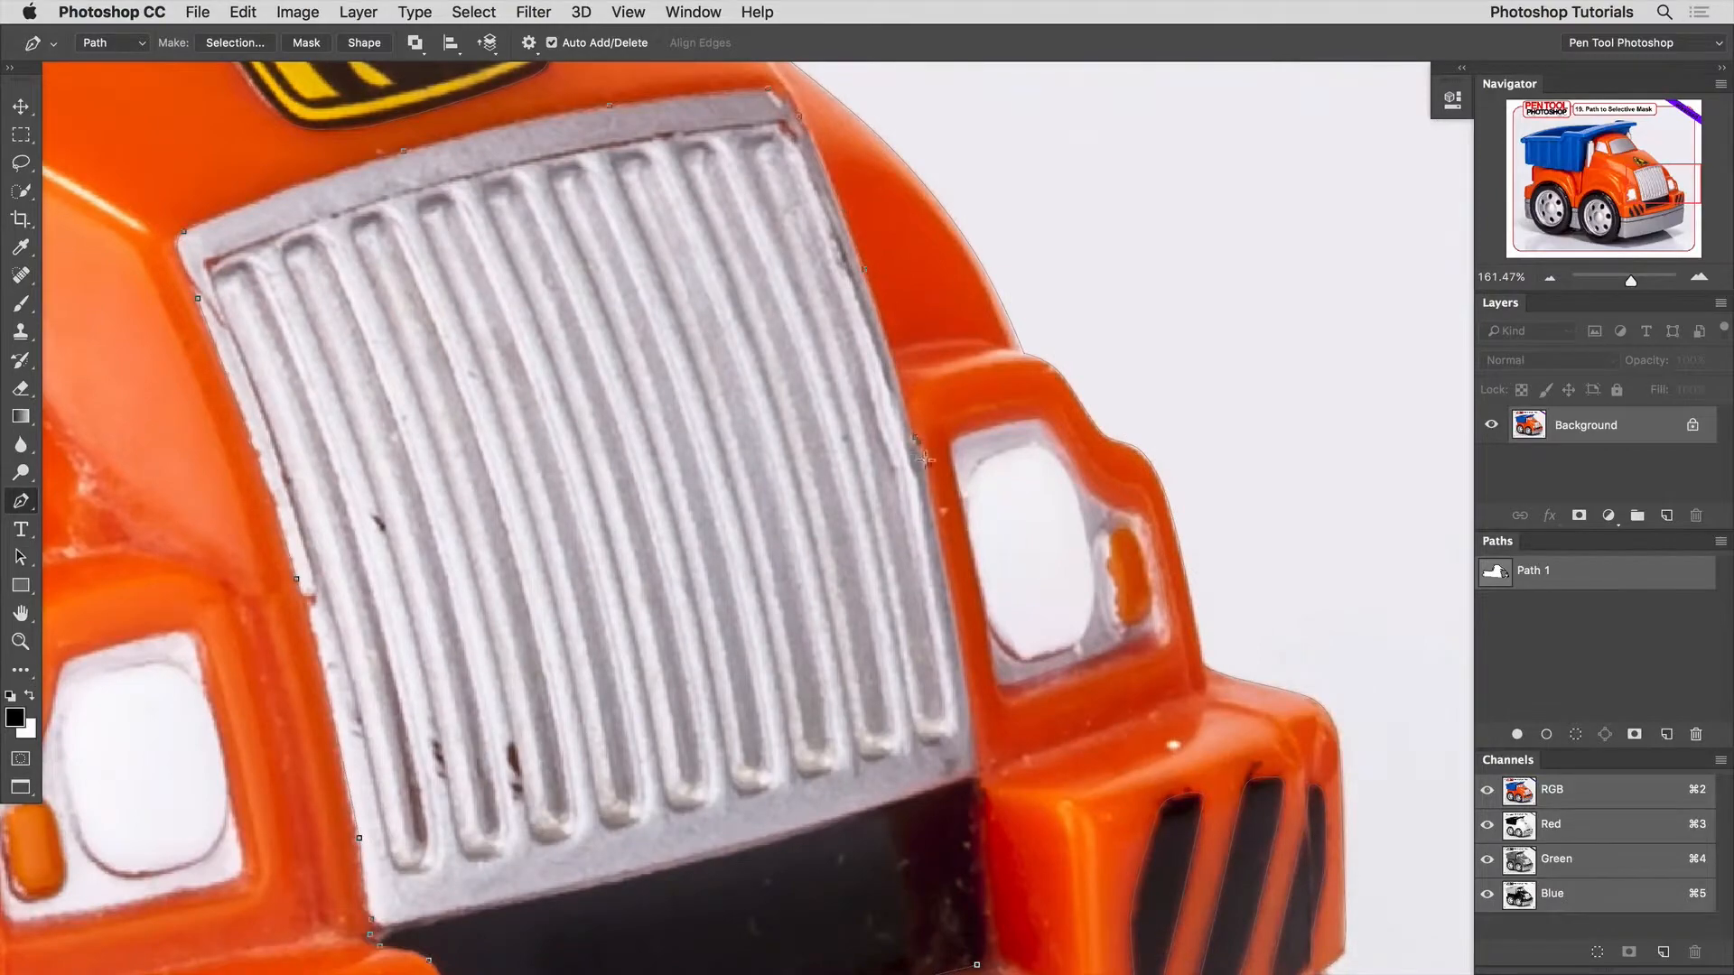
pyautogui.moveTo(927, 459); pyautogui.dragTo(928, 514)
pyautogui.click(976, 776)
pyautogui.moveTo(980, 812); pyautogui.dragTo(950, 549)
pyautogui.moveTo(958, 629); pyautogui.dragTo(1093, 383)
pyautogui.click(947, 653)
# Step: Resume the body outline and trace the orange bumper's lower edge above the grey bumper to the front wheel
pyautogui.moveTo(1035, 481); pyautogui.dragTo(1190, 616)
pyautogui.click(1075, 531)
pyautogui.moveTo(747, 617); pyautogui.dragTo(652, 633)
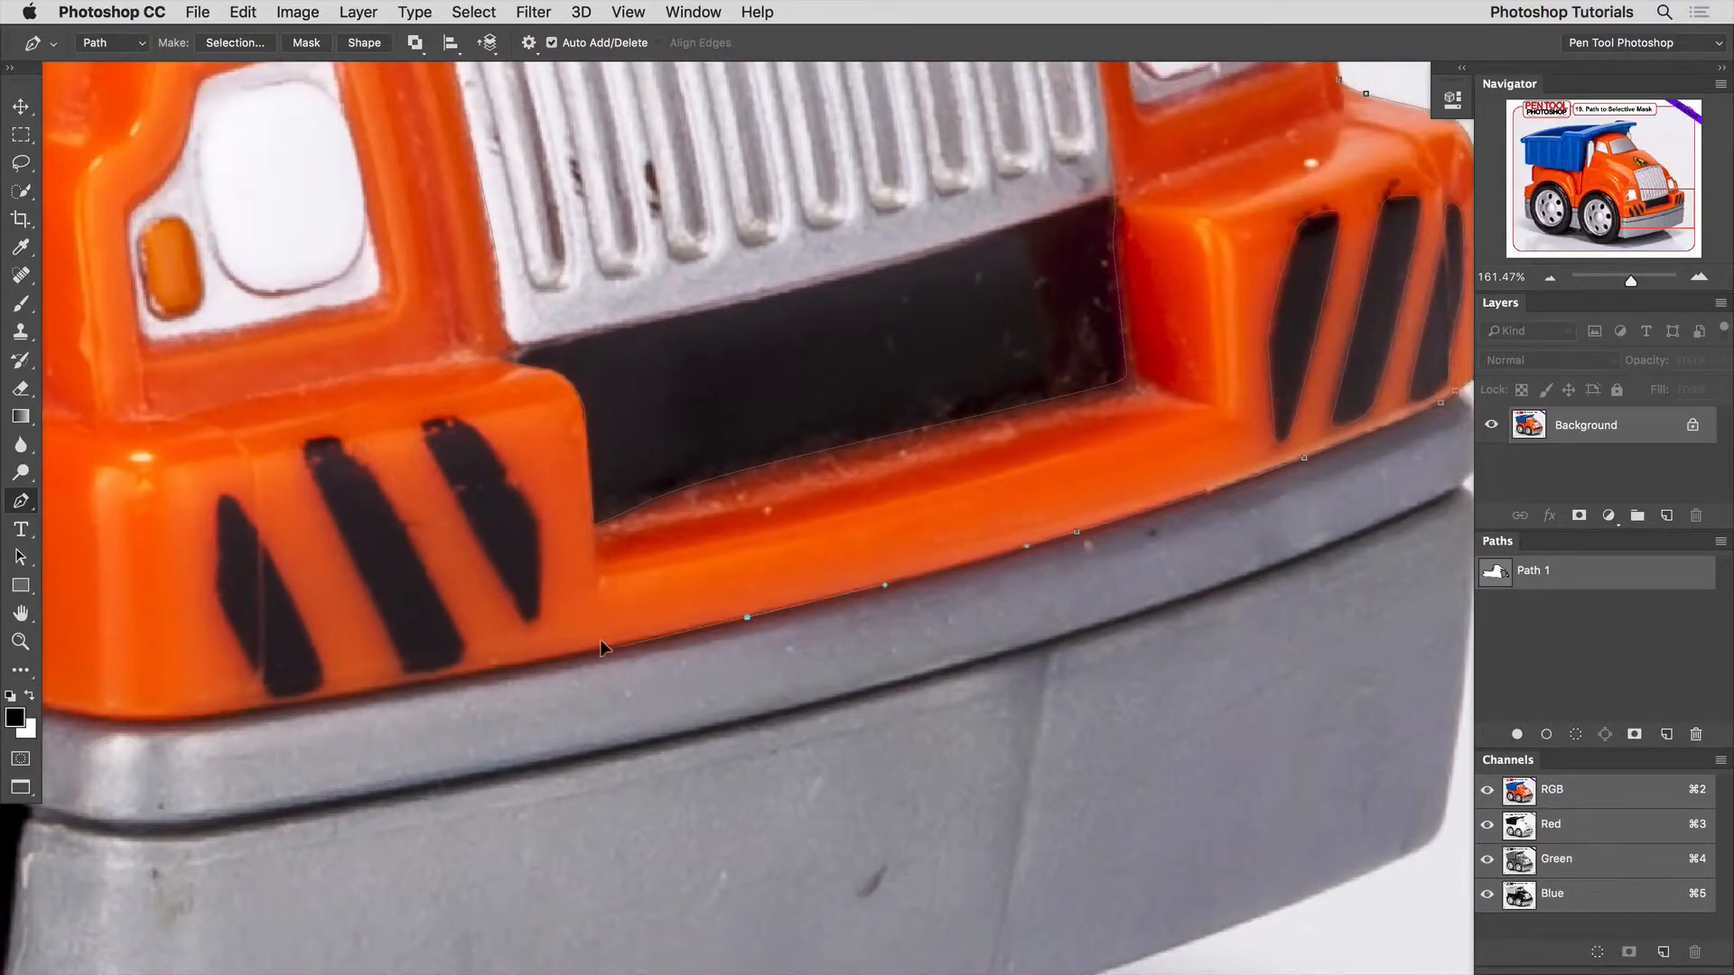
pyautogui.moveTo(477, 652); pyautogui.dragTo(976, 599)
pyautogui.moveTo(891, 636); pyautogui.dragTo(819, 648)
pyautogui.moveTo(669, 671); pyautogui.dragTo(642, 674)
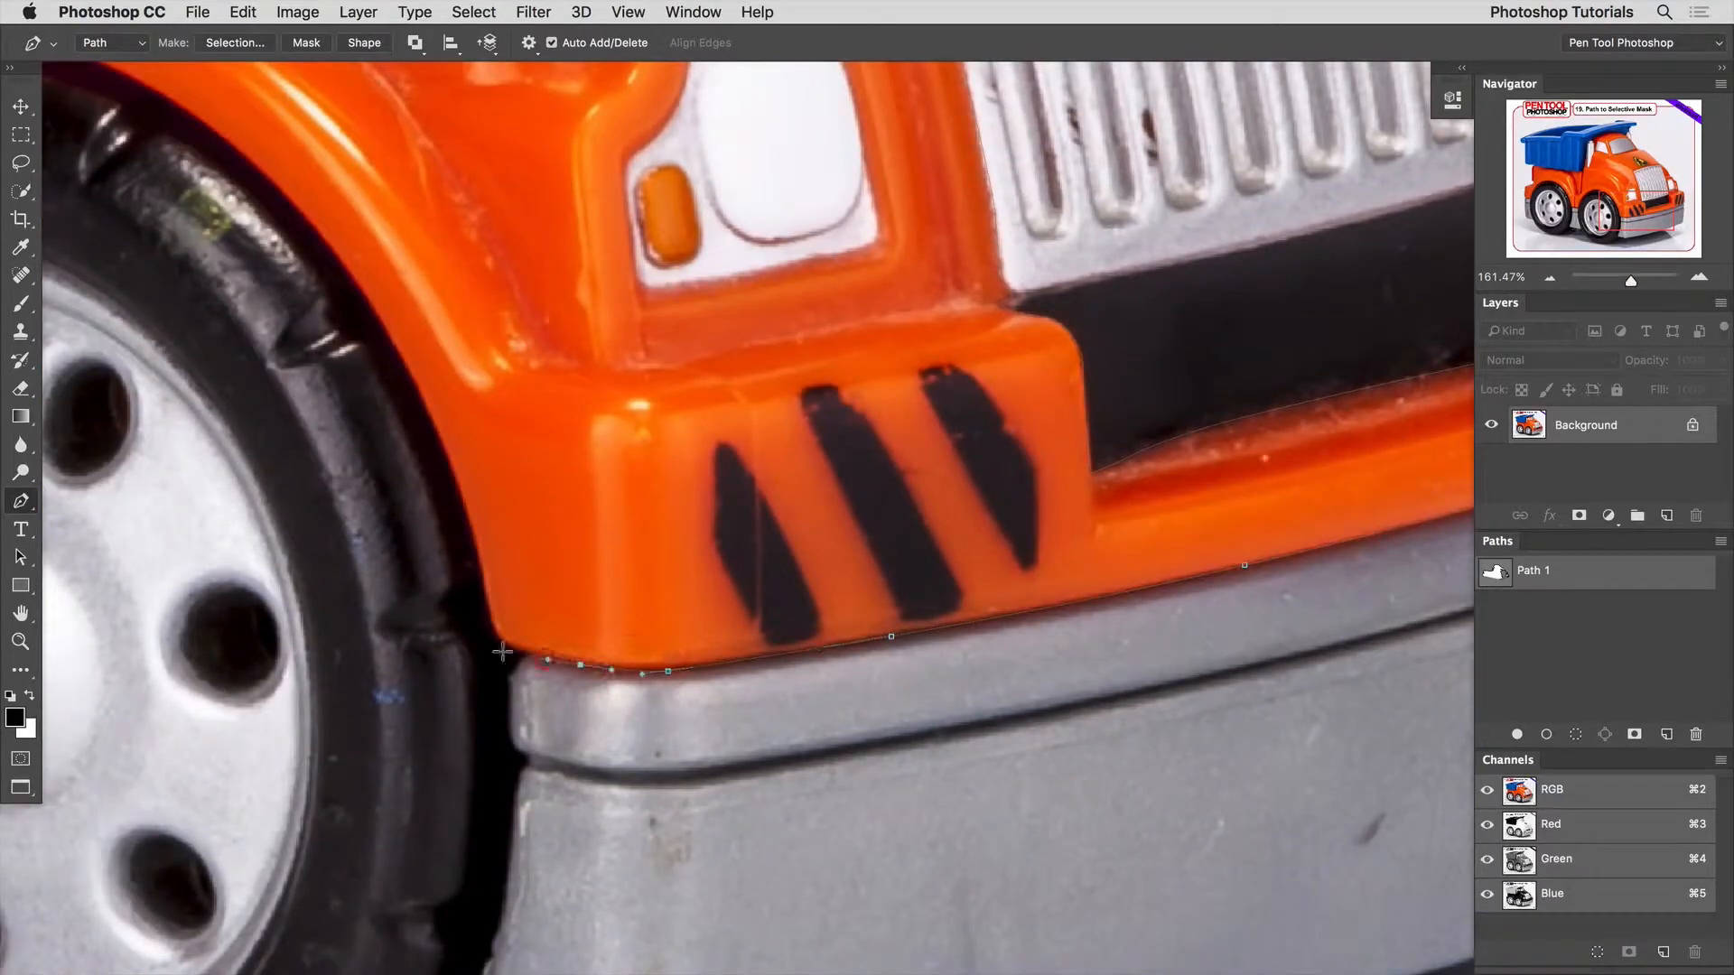
# Step: Trace a closed subpath around the black bumper stripe nearest the front wheel
pyautogui.moveTo(506, 646); pyautogui.dragTo(566, 716)
pyautogui.moveTo(811, 693); pyautogui.dragTo(775, 550)
pyautogui.moveTo(771, 530); pyautogui.dragTo(836, 580)
pyautogui.click(873, 665)
pyautogui.click(876, 710)
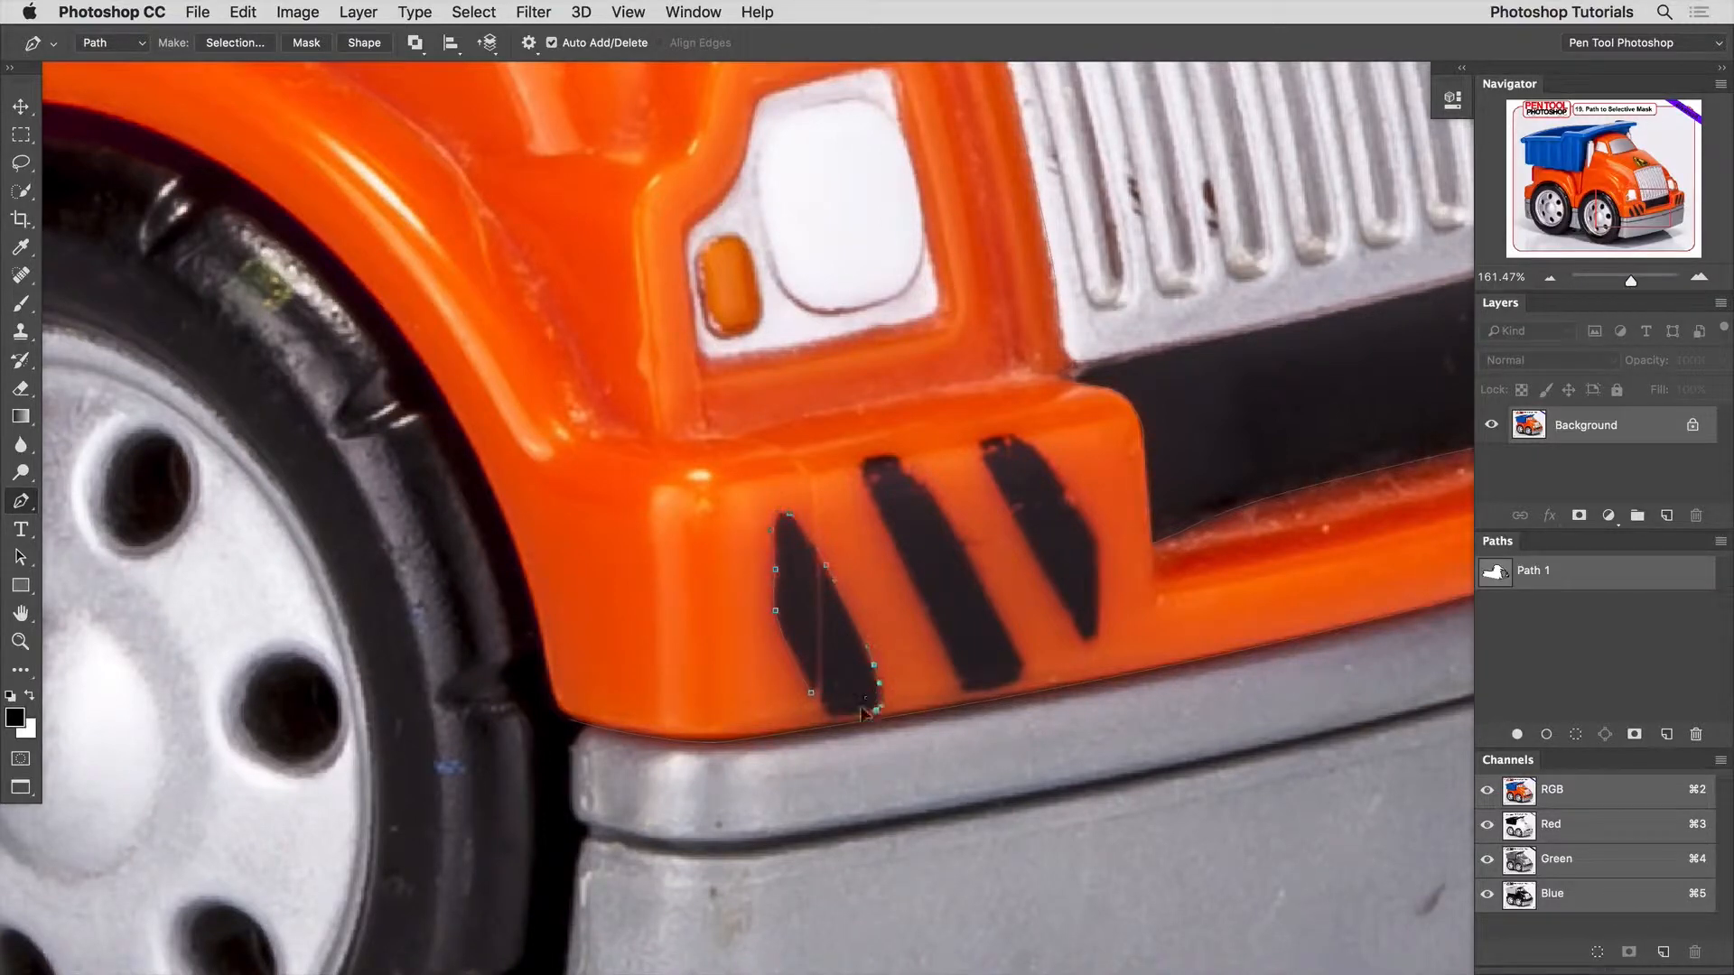
pyautogui.click(831, 719)
pyautogui.click(811, 693)
# Step: Trace a closed subpath around the middle black stripe on the near side of the bumper
pyautogui.moveTo(946, 661); pyautogui.dragTo(929, 621)
pyautogui.moveTo(873, 453); pyautogui.dragTo(882, 454)
pyautogui.moveTo(902, 457); pyautogui.dragTo(938, 506)
pyautogui.click(912, 476)
pyautogui.moveTo(1015, 644); pyautogui.dragTo(1024, 660)
pyautogui.click(946, 661)
# Step: Trace a closed subpath around the black bumper stripe nearest the grille, undoing misplaced anchor points
pyautogui.moveTo(1060, 600); pyautogui.dragTo(1044, 571)
pyautogui.click(974, 450)
pyautogui.press('super+z')
pyautogui.moveTo(990, 474); pyautogui.dragTo(1081, 507)
pyautogui.click(981, 448)
pyautogui.click(997, 440)
pyautogui.press('super+z')
pyautogui.click(1004, 436)
pyautogui.click(1099, 544)
pyautogui.moveTo(1099, 635); pyautogui.dragTo(1072, 625)
pyautogui.press('super+z')
pyautogui.click(1060, 601)
# Step: Trace a closed subpath around the near headlight, including its white housing and small orange indicator light
pyautogui.moveTo(786, 590); pyautogui.dragTo(1015, 708)
pyautogui.moveTo(948, 476); pyautogui.dragTo(923, 432)
pyautogui.moveTo(913, 362); pyautogui.dragTo(993, 201)
pyautogui.moveTo(1006, 206); pyautogui.dragTo(1124, 218)
pyautogui.moveTo(1153, 325); pyautogui.dragTo(1157, 385)
pyautogui.press('super+z')
pyautogui.moveTo(1134, 258); pyautogui.dragTo(1142, 438)
pyautogui.moveTo(1003, 466); pyautogui.dragTo(977, 470)
pyautogui.click(948, 476)
# Step: Resume the body outline at the bumper's lower corner and trace the wheel arch up and over the front wheel
pyautogui.moveTo(872, 654); pyautogui.dragTo(1087, 408)
pyautogui.keyDown('super'); pyautogui.click(1038, 599); pyautogui.keyUp('super')
pyautogui.click(1014, 589)
pyautogui.moveTo(994, 546); pyautogui.dragTo(990, 517)
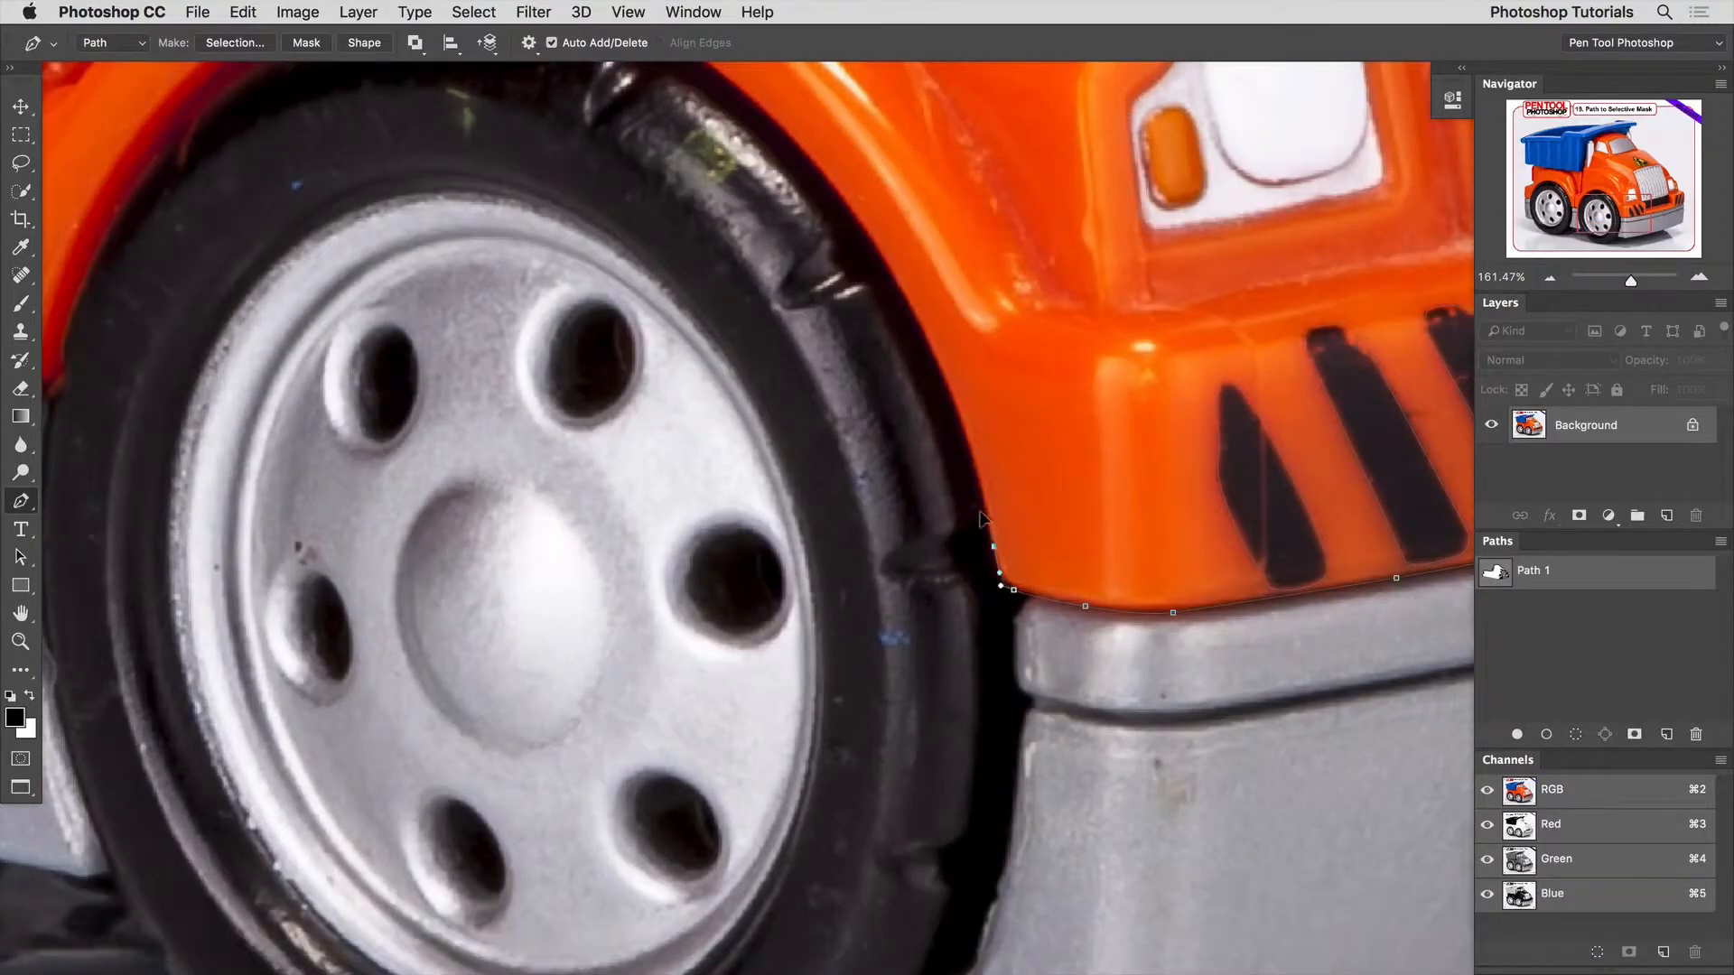
pyautogui.moveTo(978, 452); pyautogui.dragTo(1058, 687)
pyautogui.moveTo(1011, 582); pyautogui.dragTo(978, 507)
pyautogui.moveTo(879, 380); pyautogui.dragTo(813, 307)
pyautogui.moveTo(676, 219); pyautogui.dragTo(886, 492)
pyautogui.moveTo(761, 533); pyautogui.dragTo(713, 549)
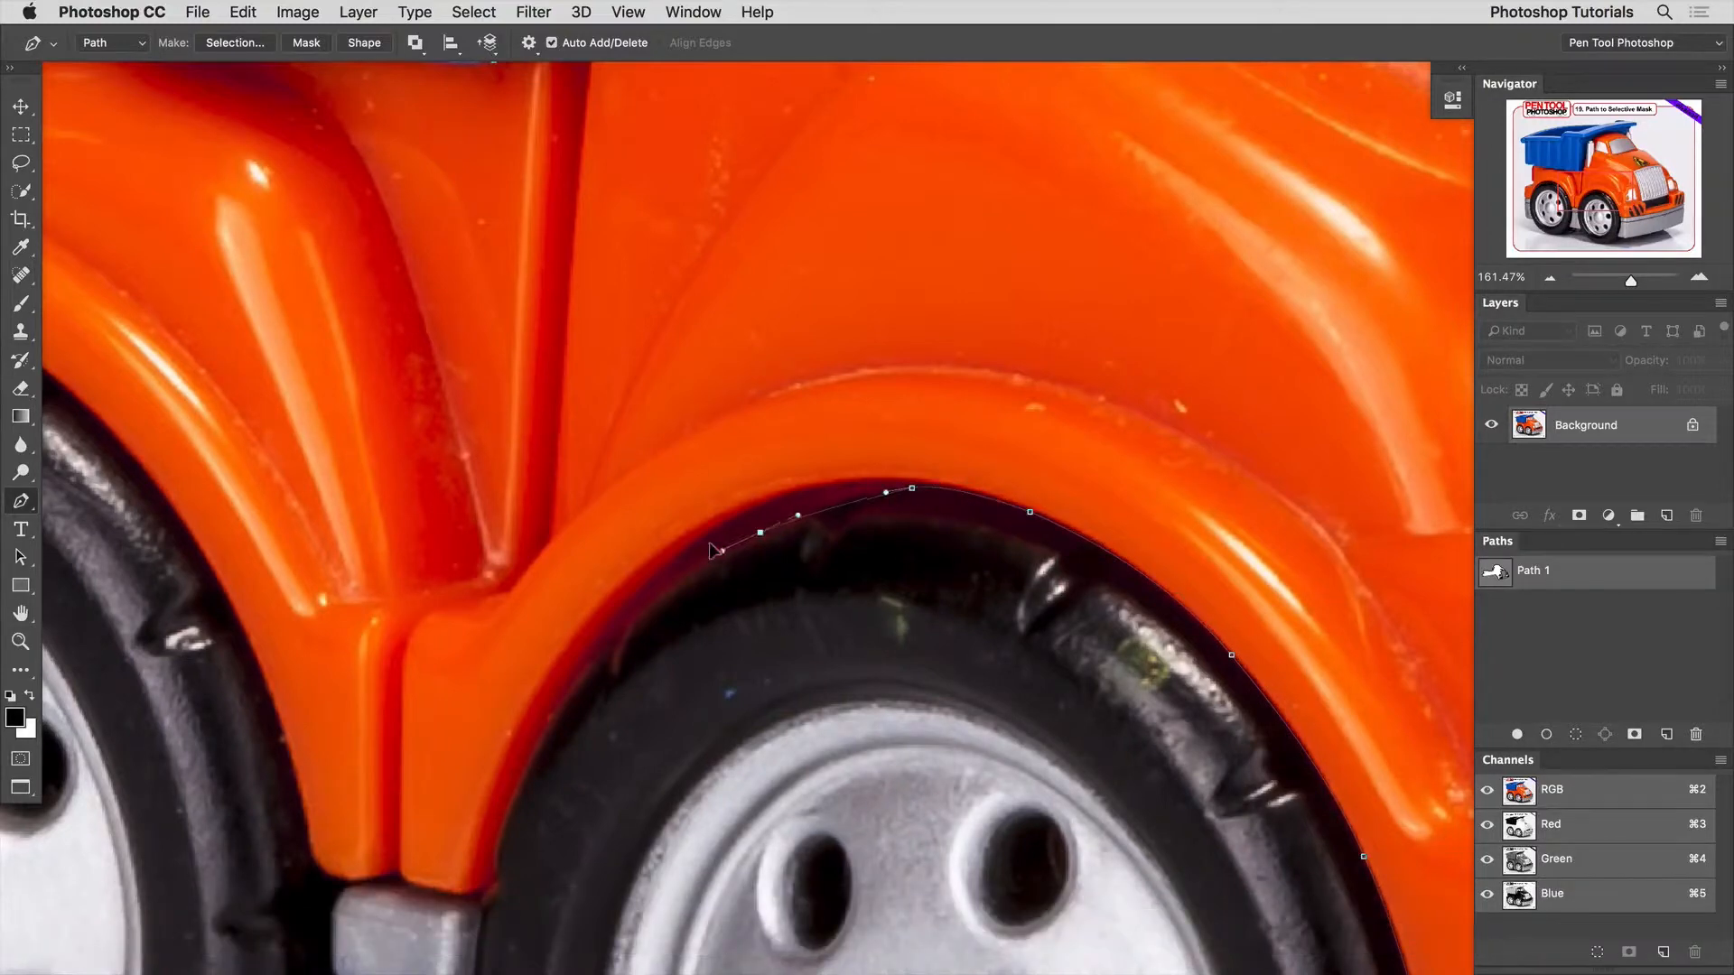
pyautogui.moveTo(601, 655); pyautogui.dragTo(573, 692)
# Step: Continue the outline down the front arch and along the orange body's lower edge between the two wheels
pyautogui.moveTo(573, 703); pyautogui.dragTo(978, 380)
pyautogui.moveTo(885, 540); pyautogui.dragTo(789, 552)
pyautogui.press('super+z')
pyautogui.moveTo(755, 557); pyautogui.dragTo(714, 528)
pyautogui.moveTo(702, 468); pyautogui.dragTo(698, 442)
# Step: Trace the arch over the rear wheel and down to the rear corner, closing the body outline
pyautogui.moveTo(661, 388); pyautogui.dragTo(933, 674)
pyautogui.moveTo(921, 598); pyautogui.dragTo(899, 551)
pyautogui.moveTo(806, 416); pyautogui.dragTo(757, 367)
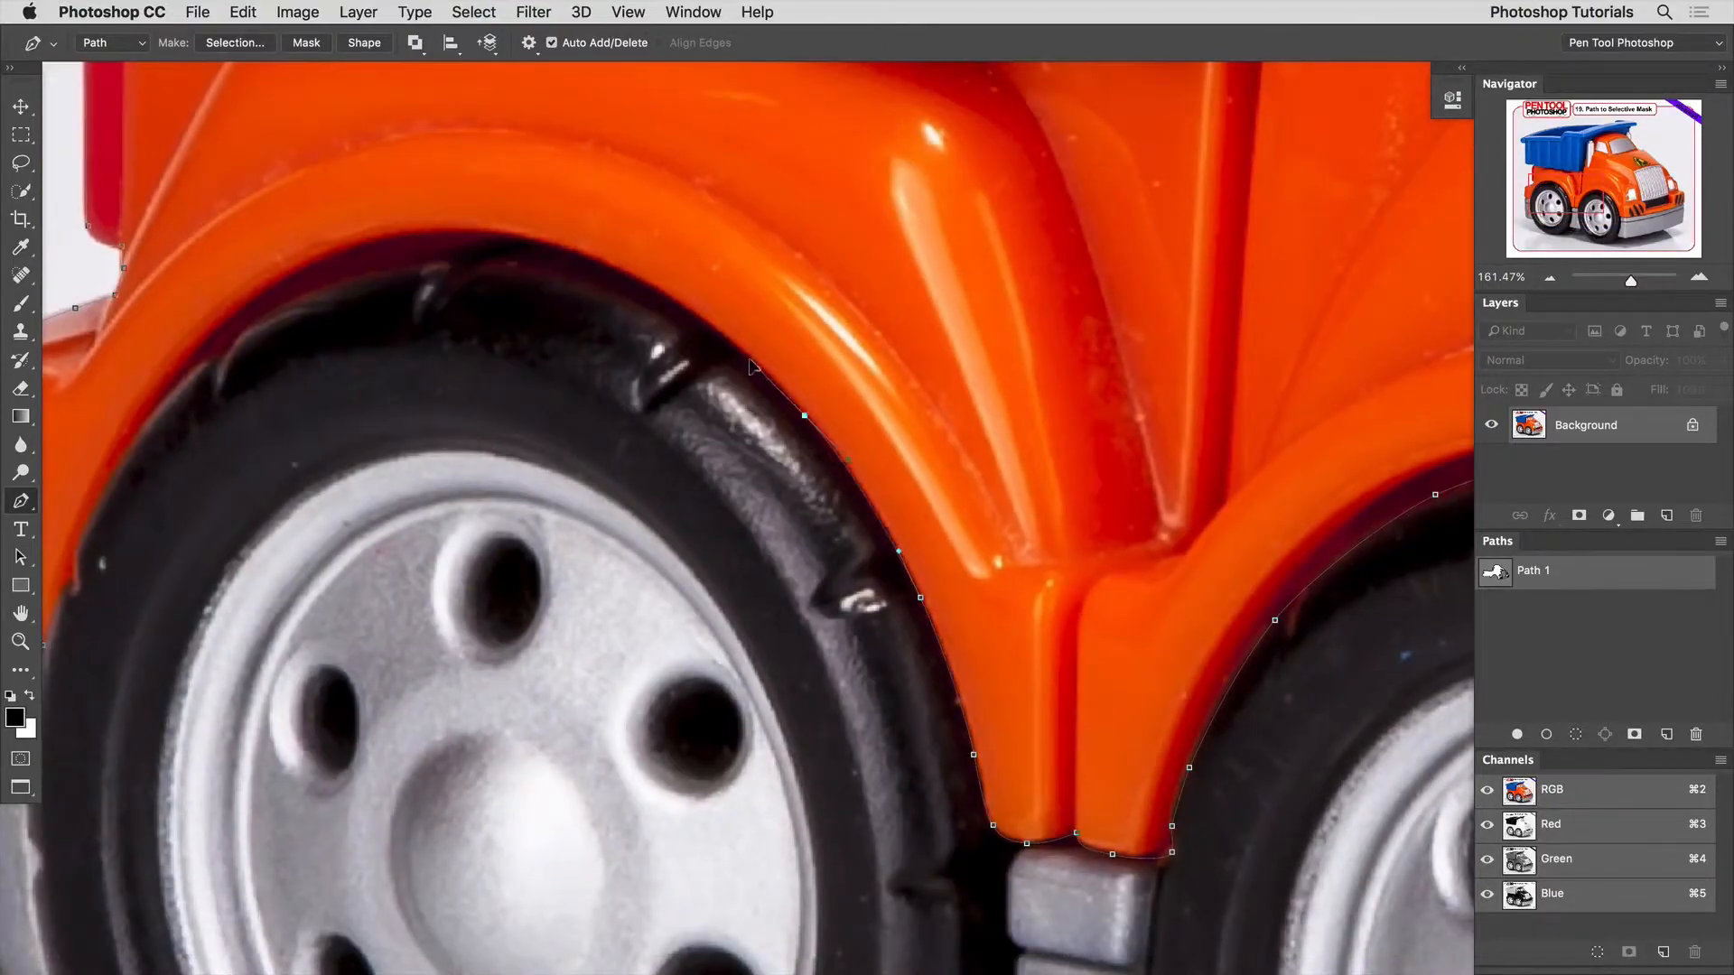
pyautogui.moveTo(658, 292); pyautogui.dragTo(916, 508)
pyautogui.moveTo(815, 483); pyautogui.dragTo(770, 477)
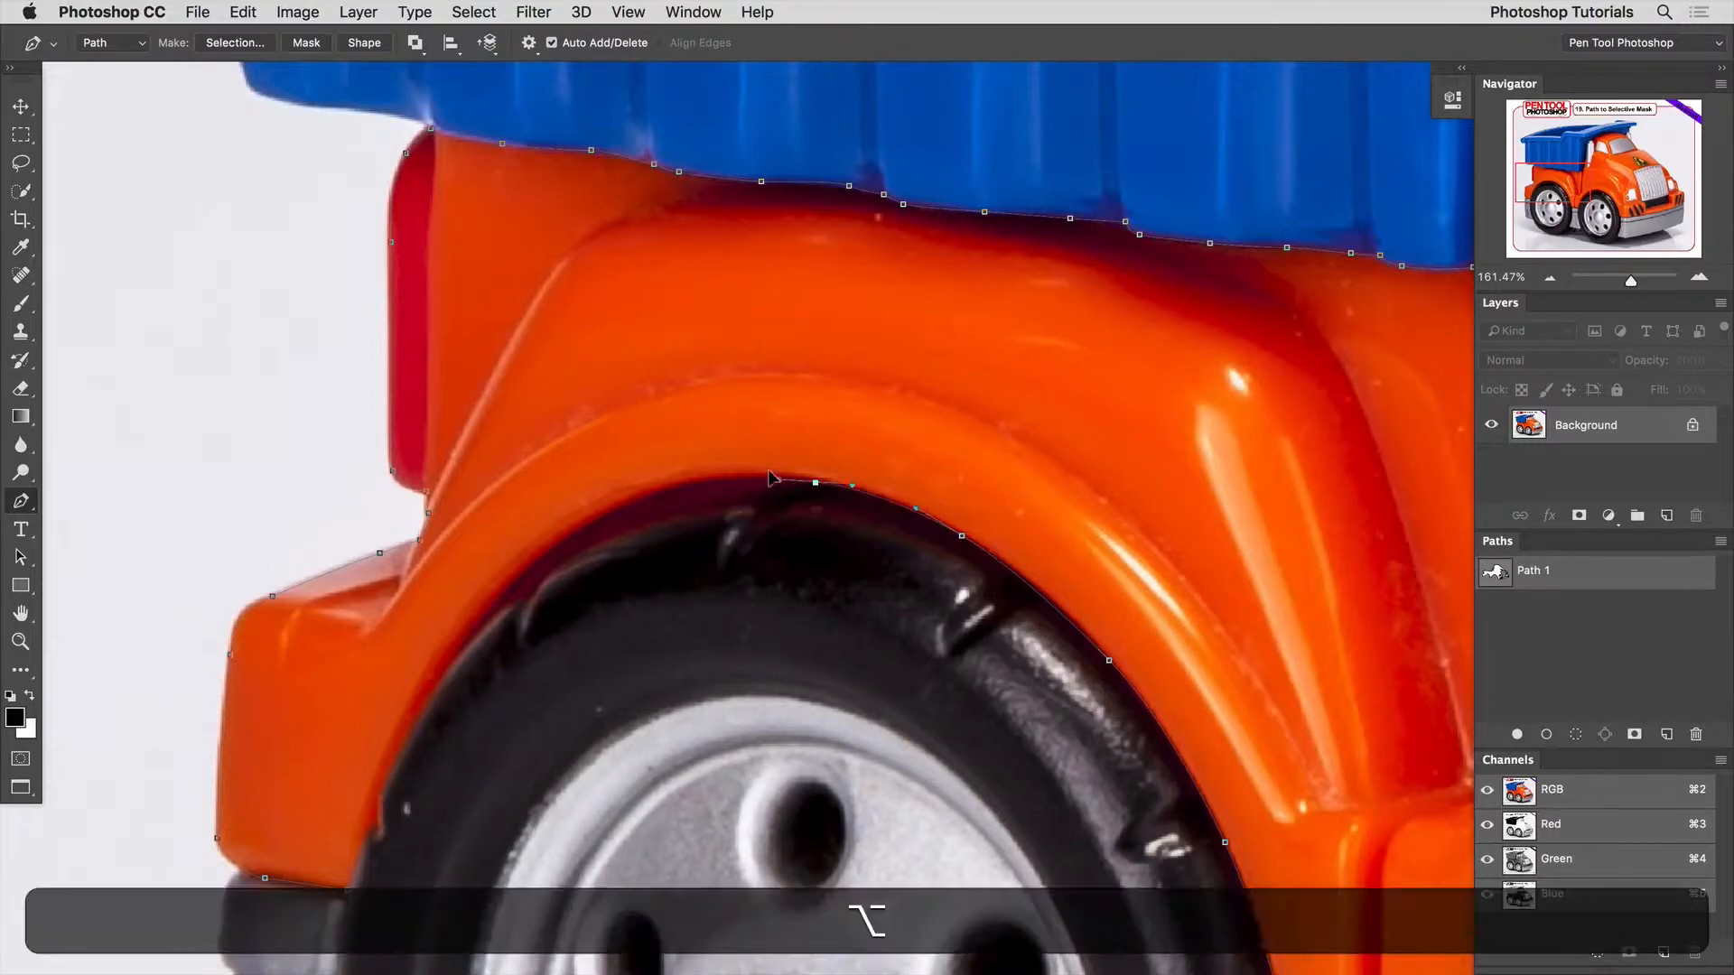
pyautogui.moveTo(626, 531); pyautogui.dragTo(914, 430)
pyautogui.moveTo(892, 447); pyautogui.dragTo(856, 462)
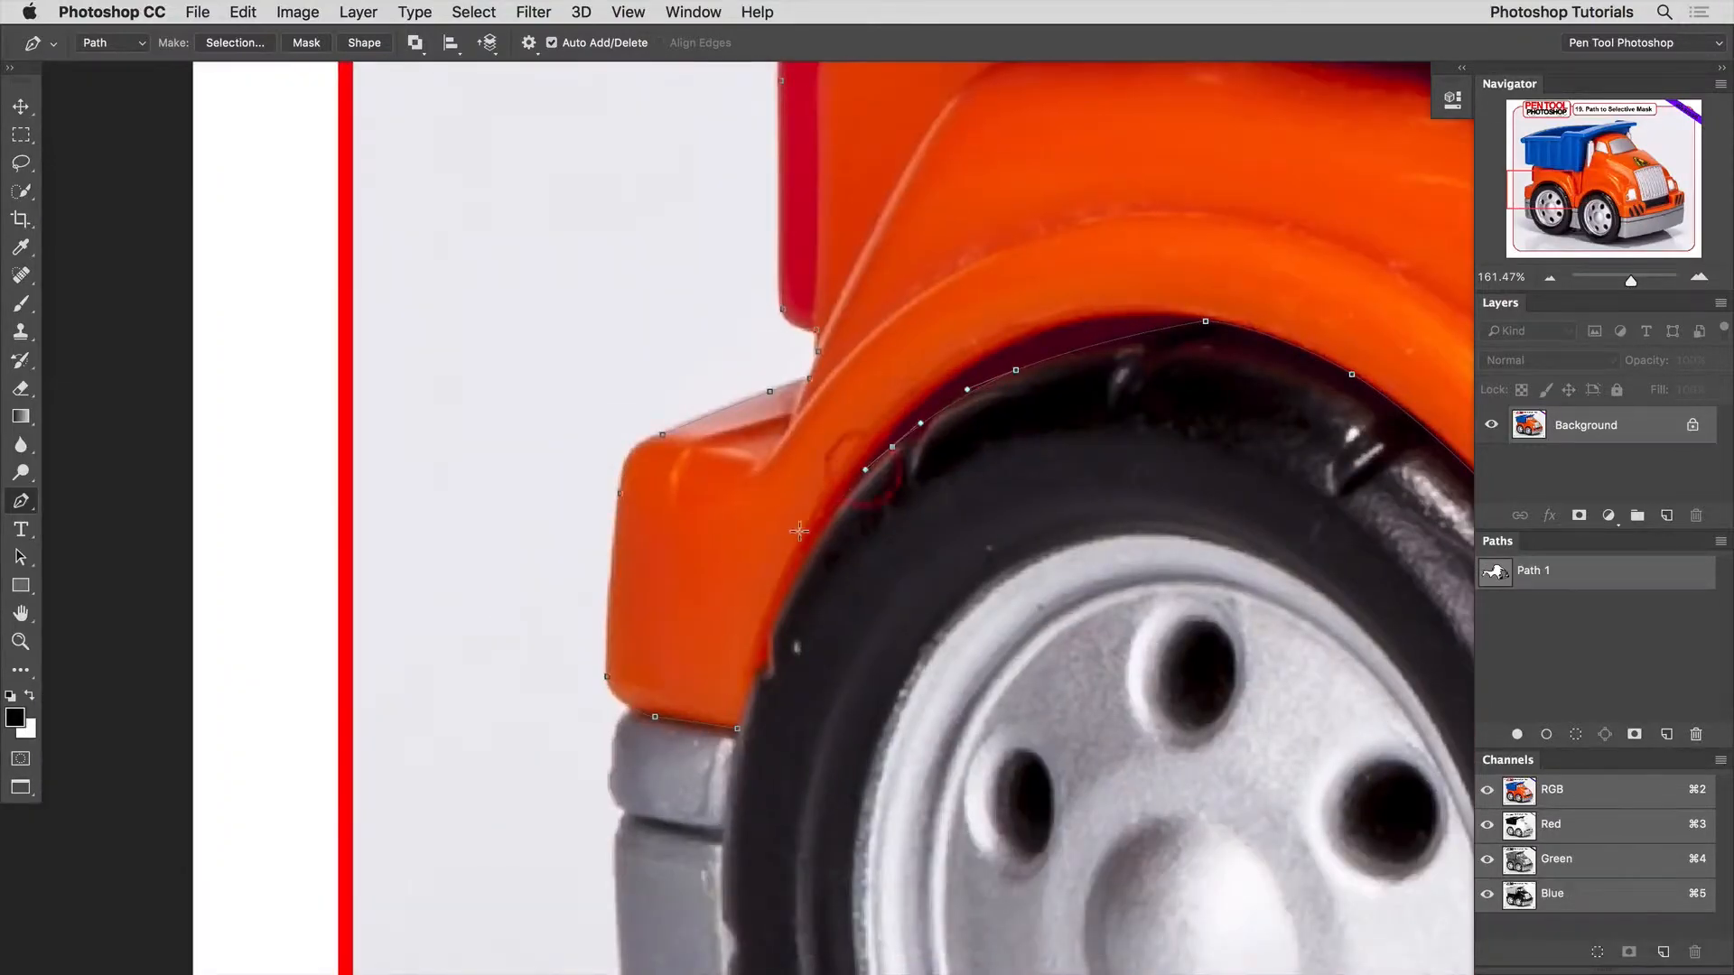
pyautogui.moveTo(811, 552); pyautogui.dragTo(784, 572)
pyautogui.press('super+0')
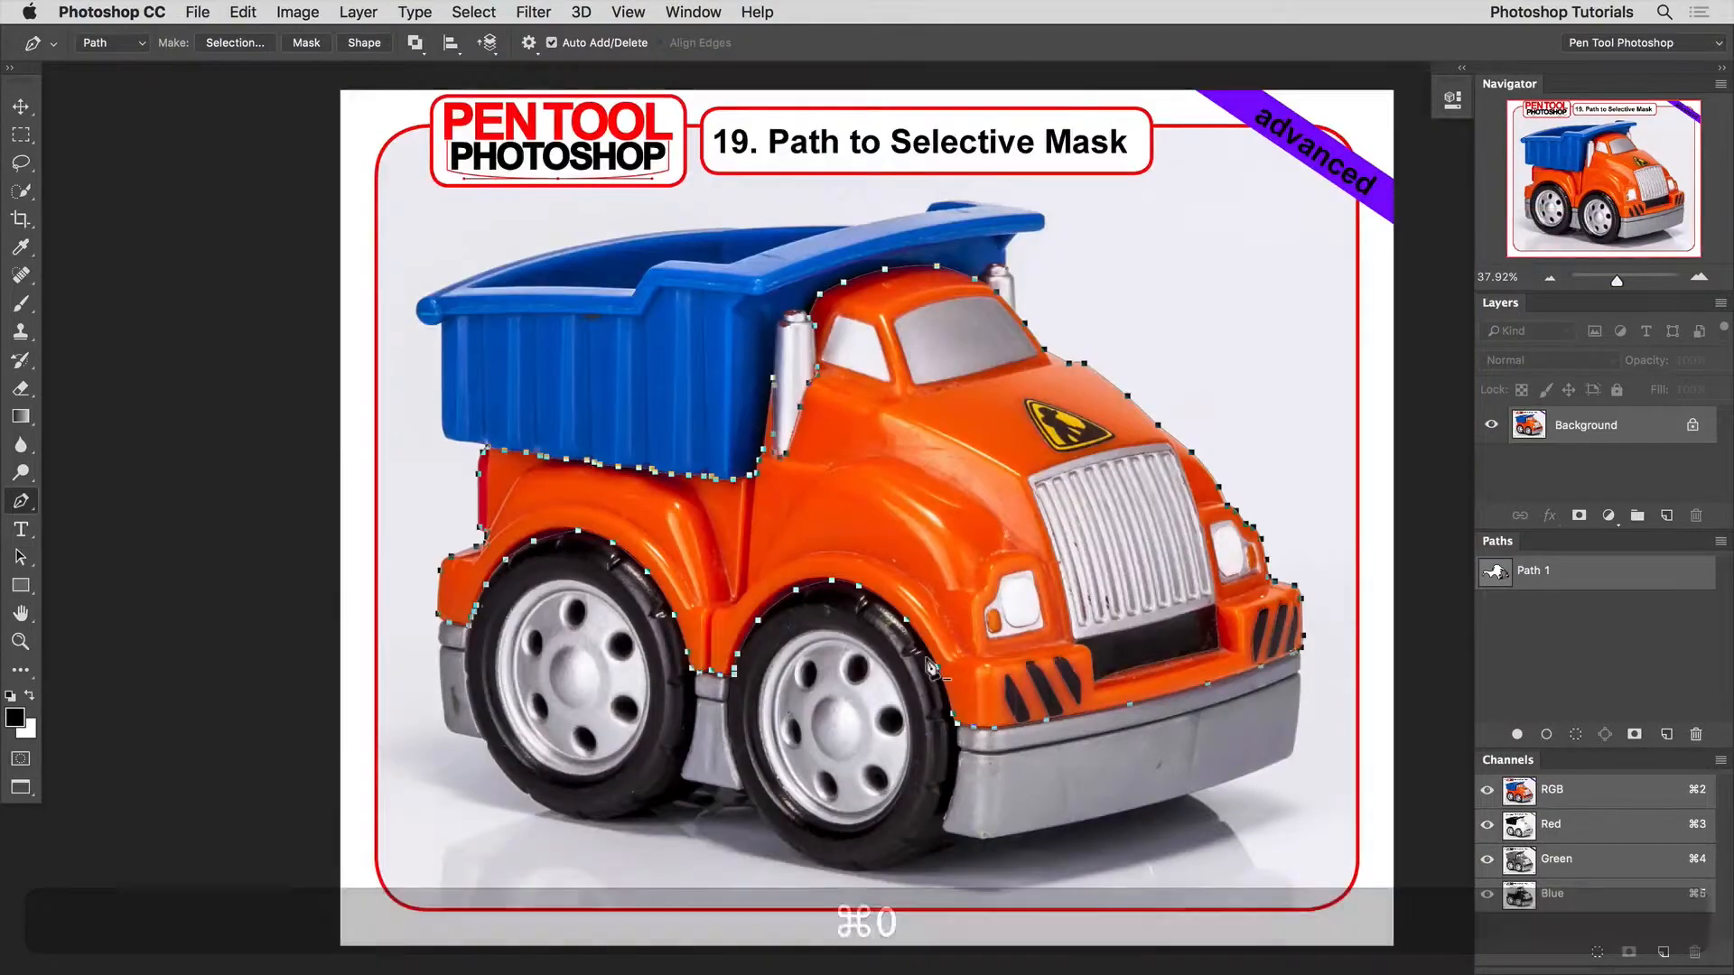
# Step: Deselect the body outline and trace a closed subpath around the cab's side window
pyautogui.keyDown('super'); pyautogui.click(893, 349); pyautogui.keyUp('super')
pyautogui.moveTo(838, 530); pyautogui.dragTo(797, 512)
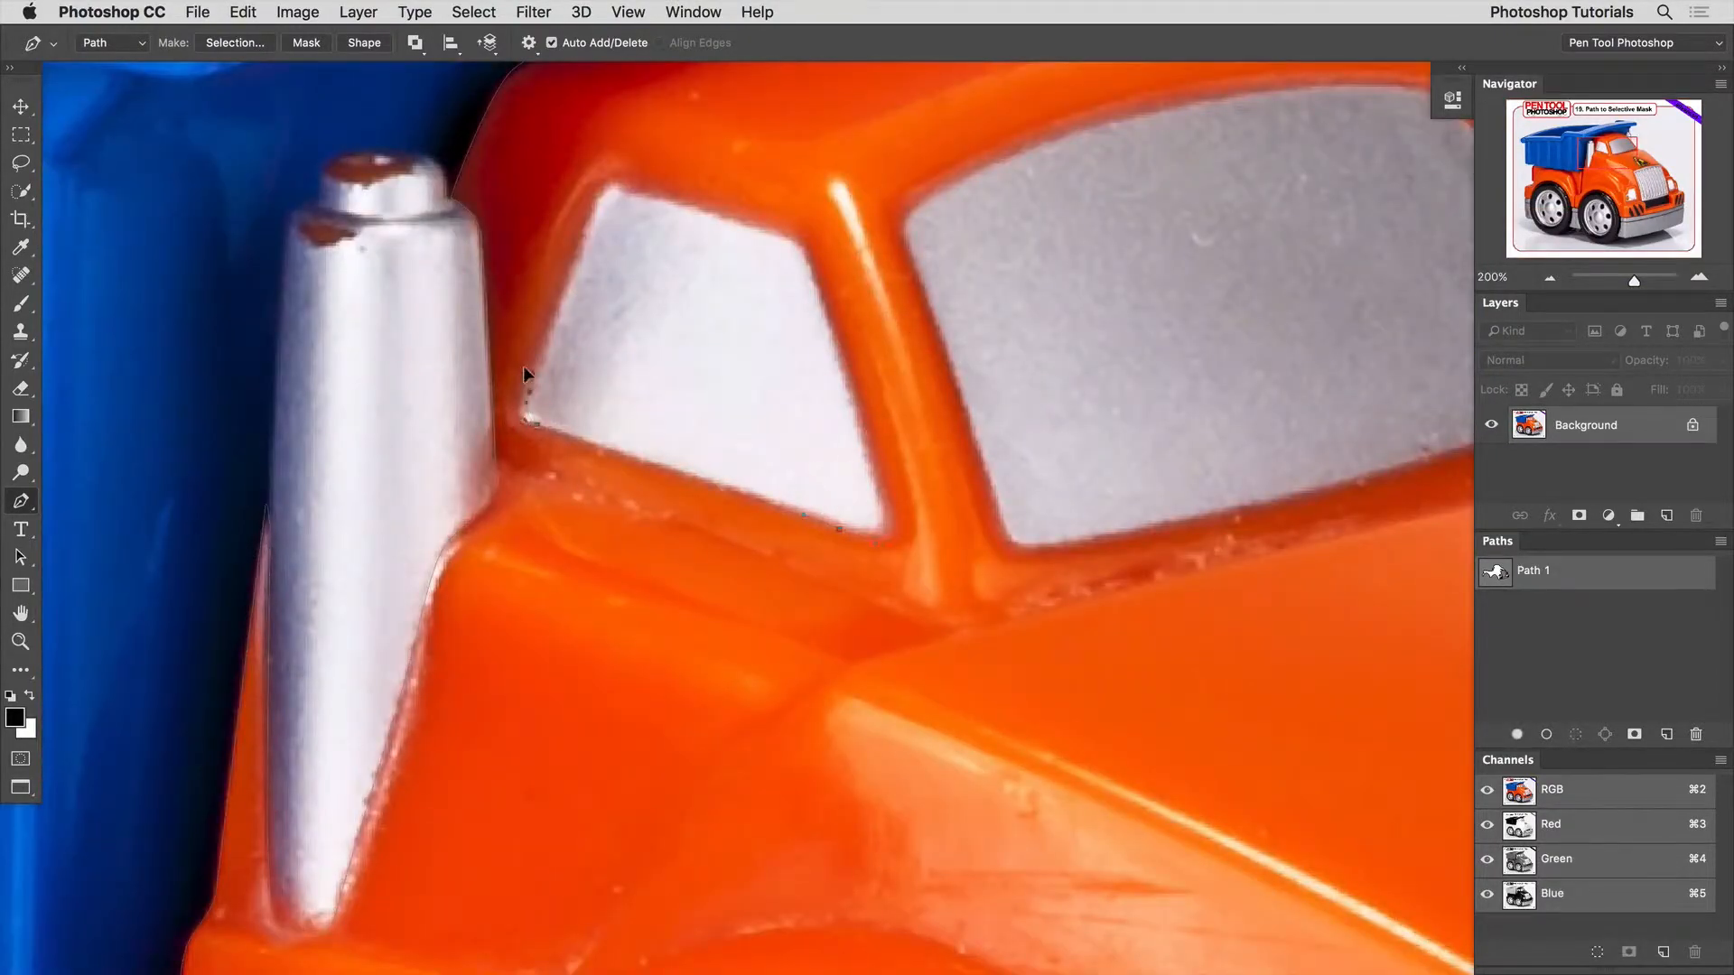
pyautogui.moveTo(592, 214); pyautogui.dragTo(671, 197)
pyautogui.moveTo(788, 234); pyautogui.dragTo(806, 241)
pyautogui.moveTo(810, 270); pyautogui.dragTo(811, 278)
pyautogui.moveTo(884, 493); pyautogui.dragTo(773, 507)
# Step: Trace a closed subpath around the windshield along its near side, top, far side and bottom edge
pyautogui.moveTo(1038, 548); pyautogui.dragTo(991, 485)
pyautogui.moveTo(950, 170); pyautogui.dragTo(981, 164)
pyautogui.press('space')
pyautogui.moveTo(1072, 146); pyautogui.dragTo(670, 241)
pyautogui.moveTo(800, 197); pyautogui.dragTo(914, 181)
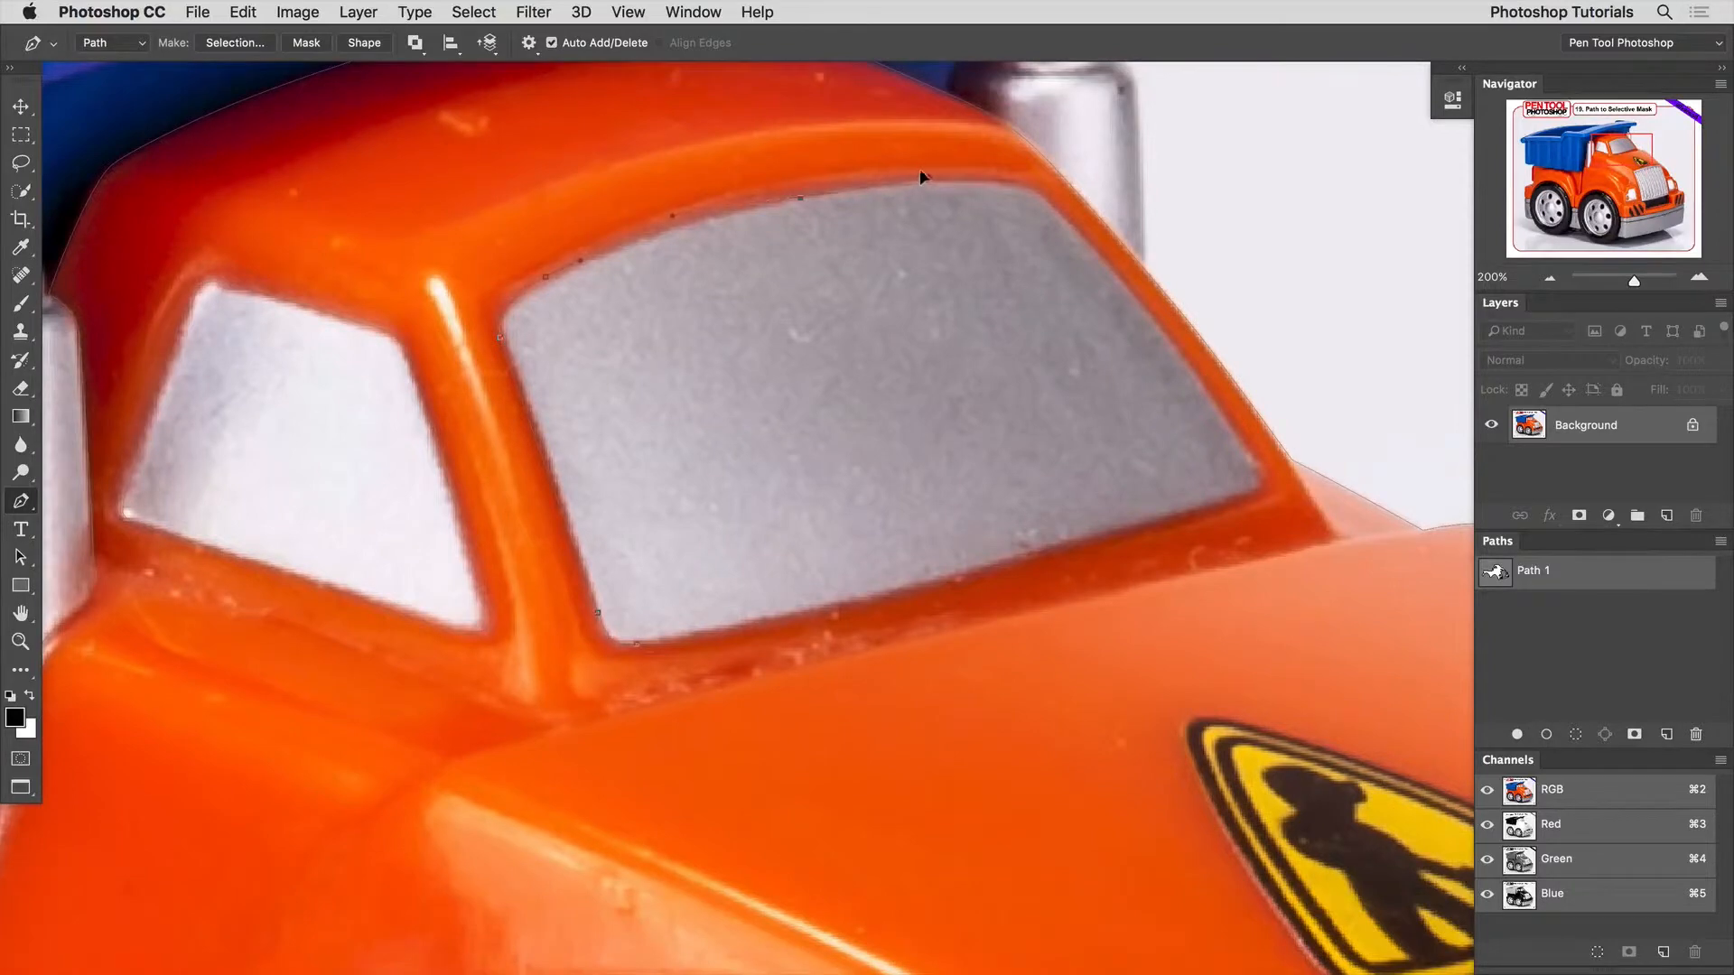
pyautogui.moveTo(1032, 181); pyautogui.dragTo(1036, 188)
pyautogui.moveTo(1054, 205); pyautogui.dragTo(1067, 216)
pyautogui.moveTo(1208, 387); pyautogui.dragTo(1237, 431)
pyautogui.moveTo(1254, 458); pyautogui.dragTo(1185, 506)
pyautogui.moveTo(958, 578); pyautogui.dragTo(858, 597)
pyautogui.moveTo(637, 644); pyautogui.dragTo(567, 648)
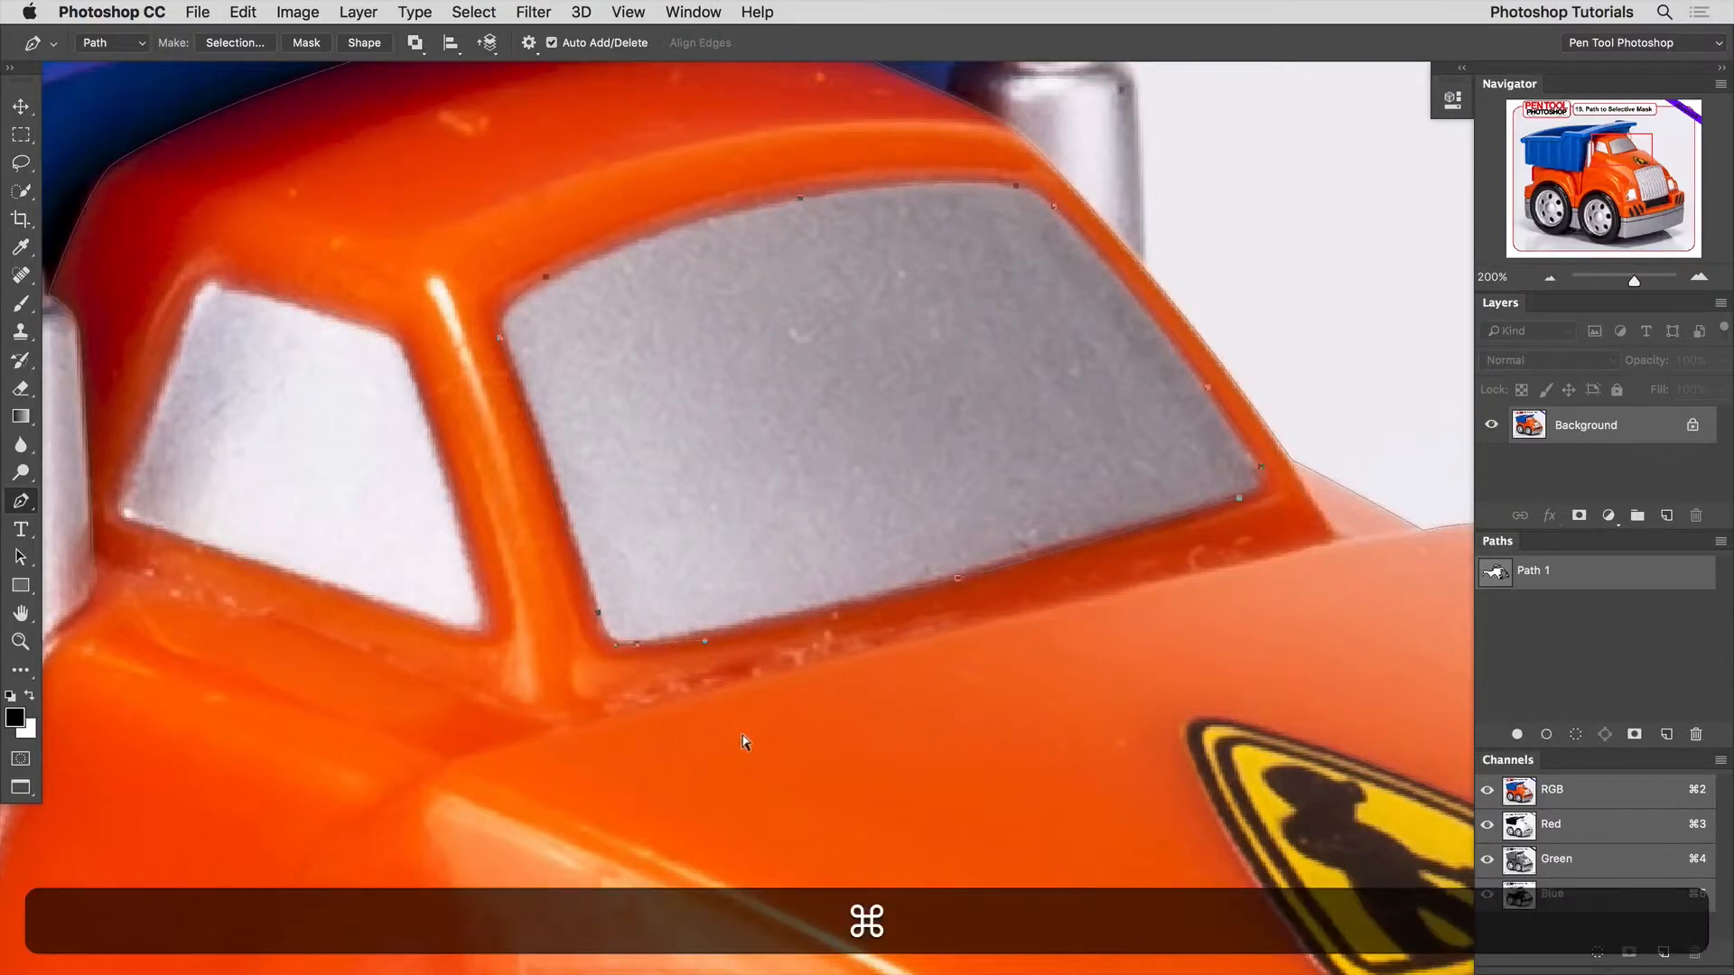
# Step: Load Path 1 as a selection with the whole image in view
pyautogui.press('super+0')
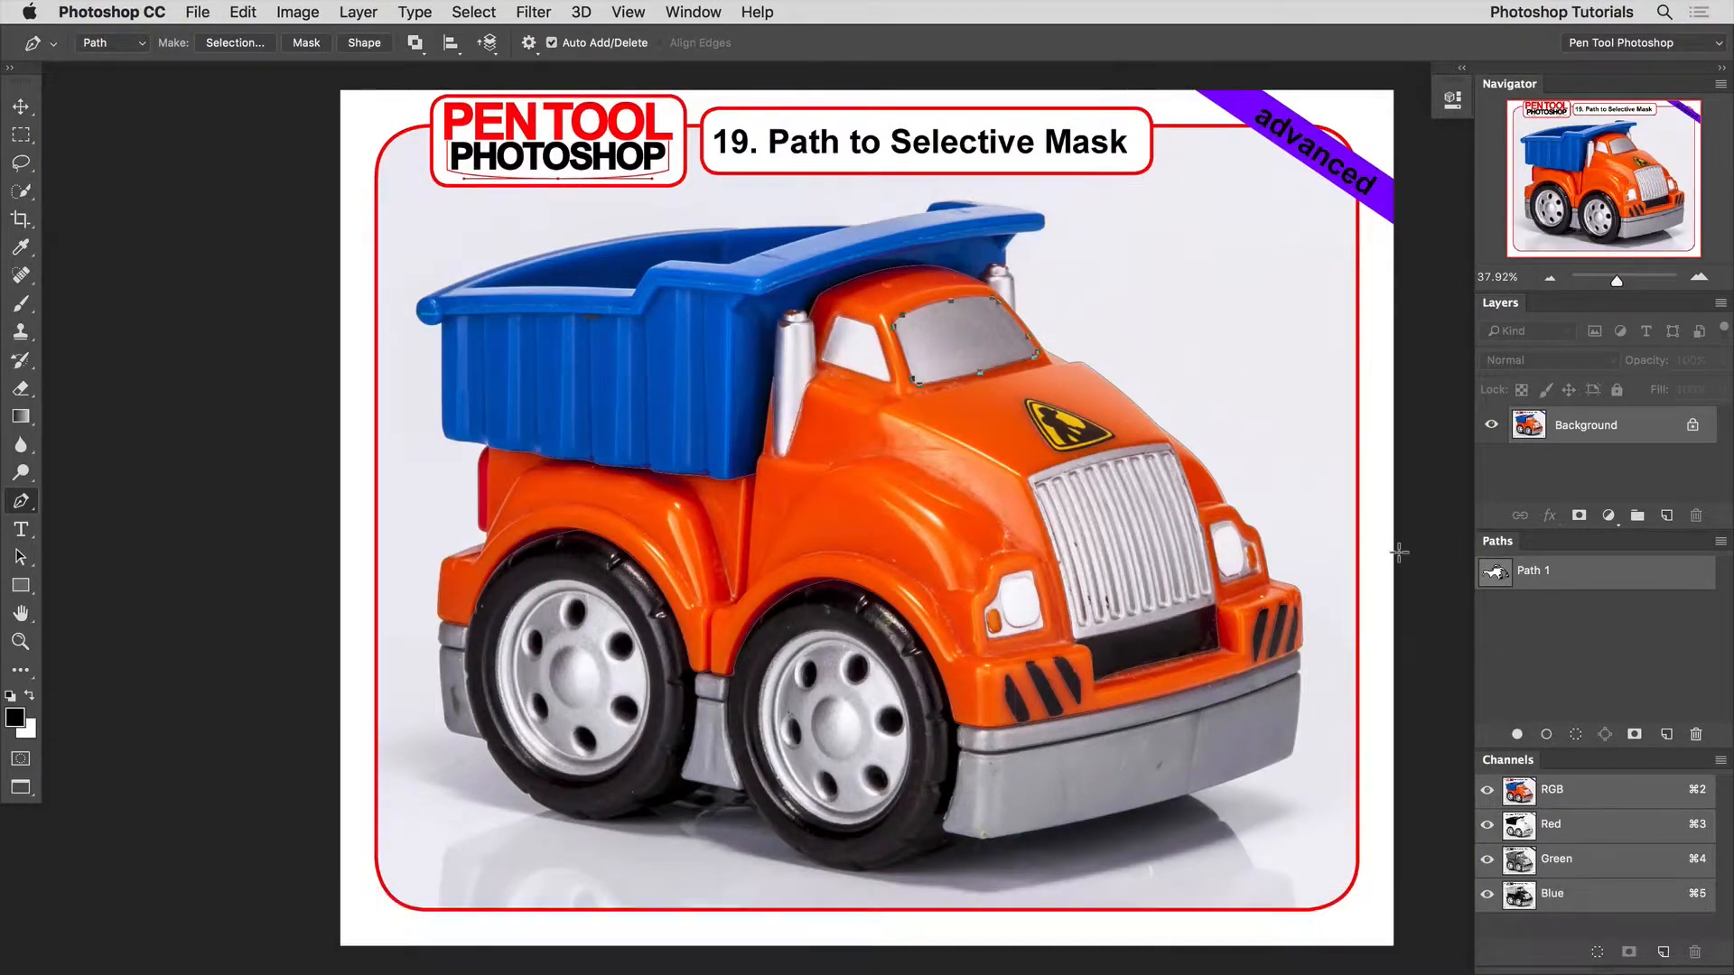
pyautogui.keyDown('super'); pyautogui.click(1496, 572); pyautogui.keyUp('super')
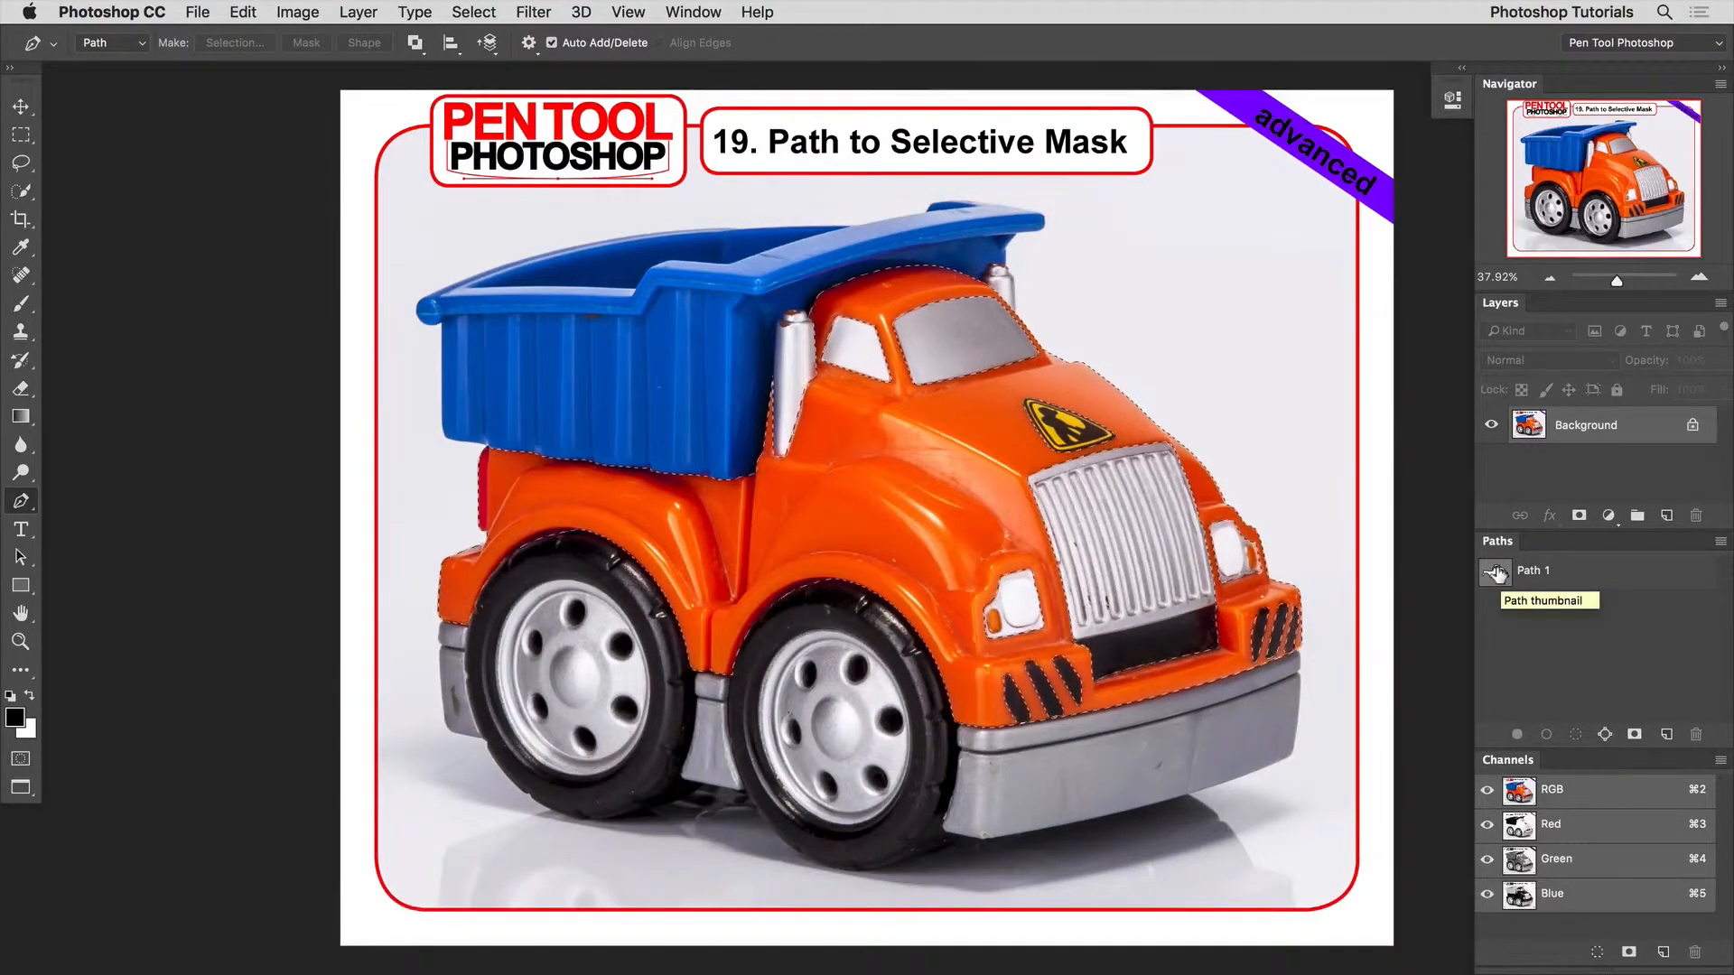
# Step: Check the selection in Quick Mask mode, inverting the mask back and forth, and return to the normal selection
pyautogui.press('q')
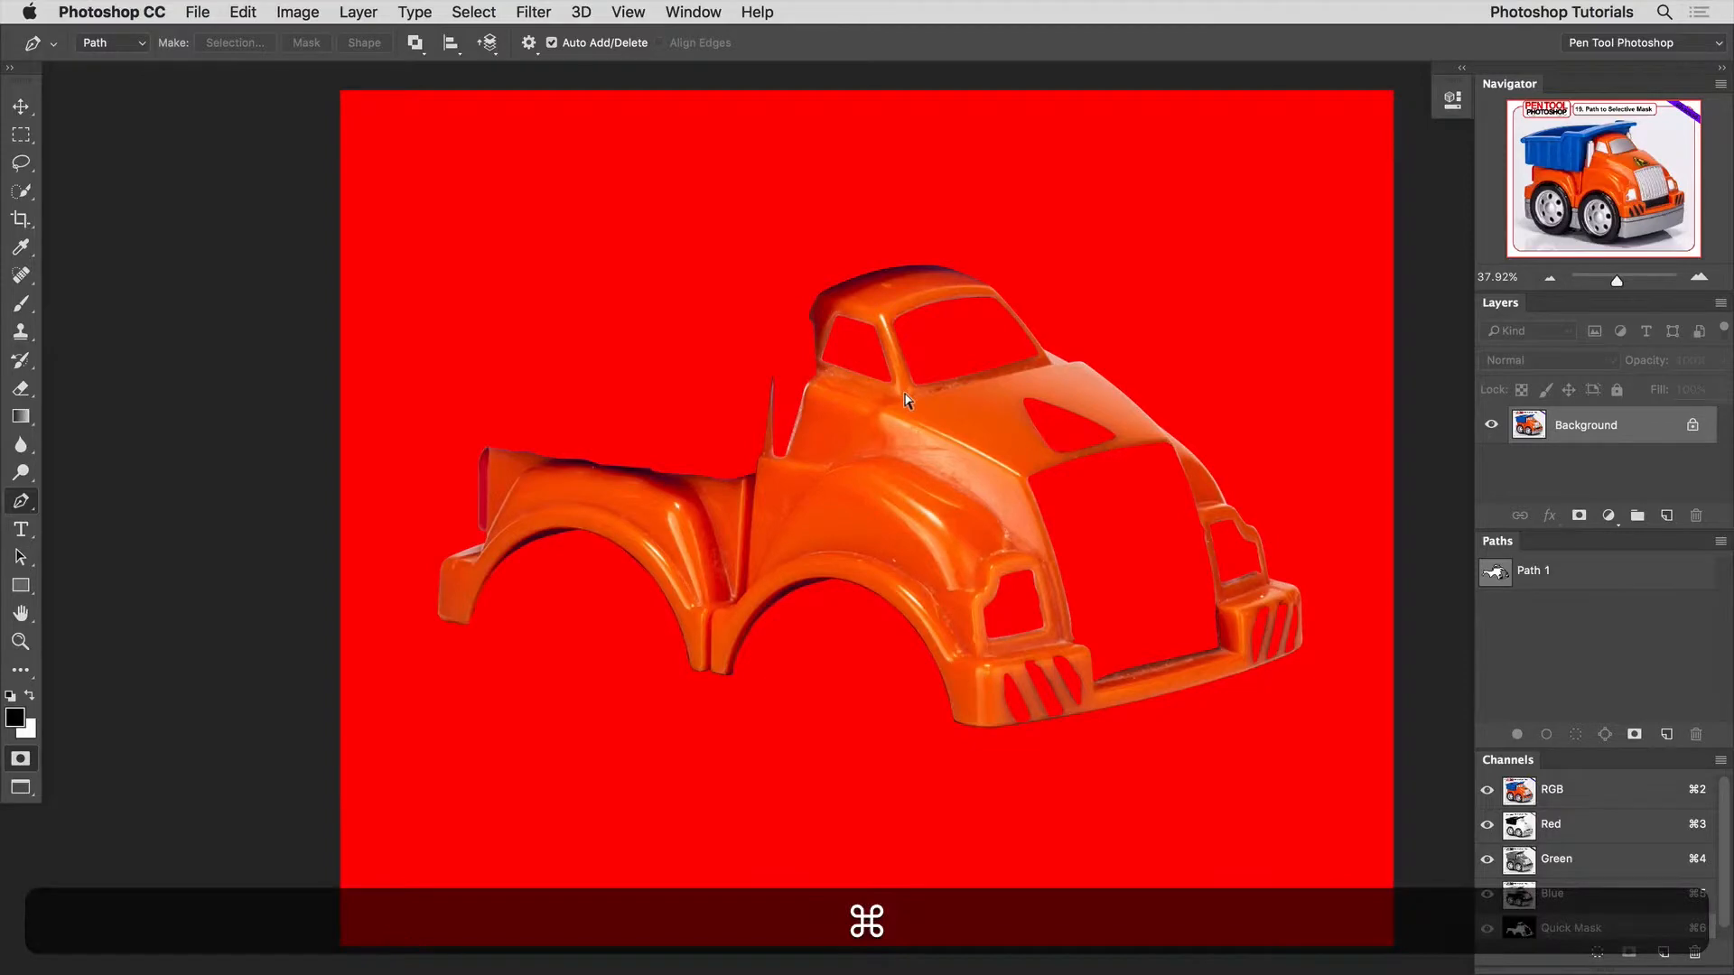
pyautogui.press('super+i')
pyautogui.press('super+i')
pyautogui.press('super+i')
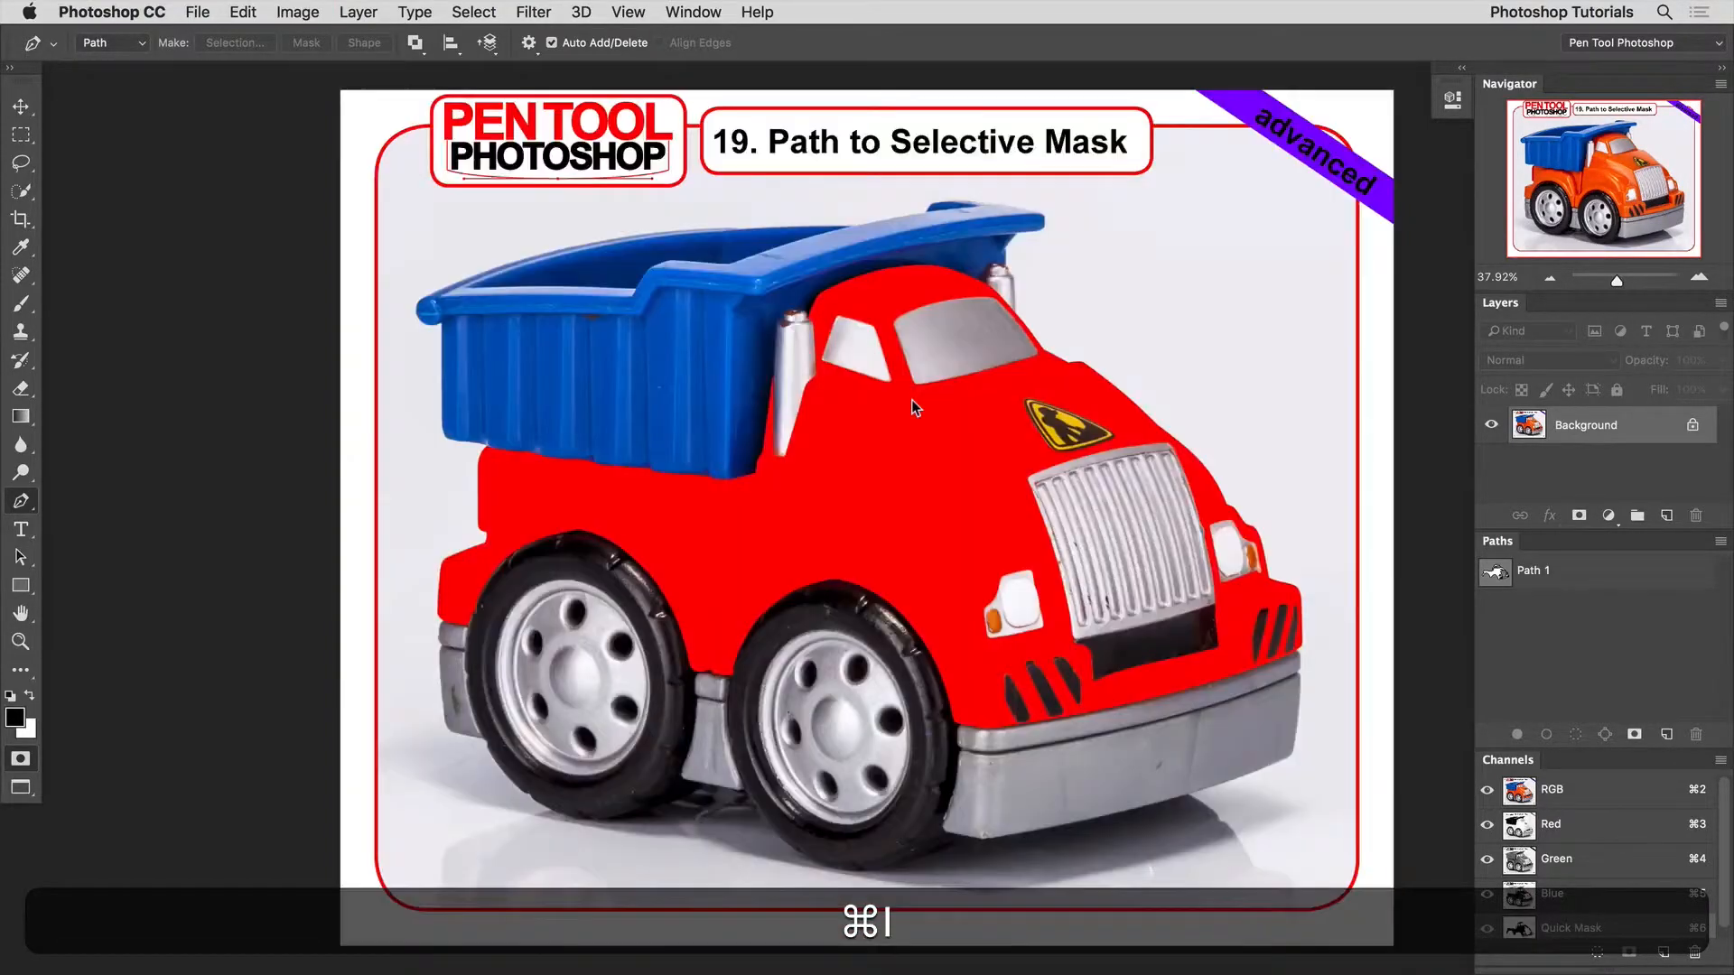
pyautogui.press('super+i')
pyautogui.press('super+i')
pyautogui.press('super+i')
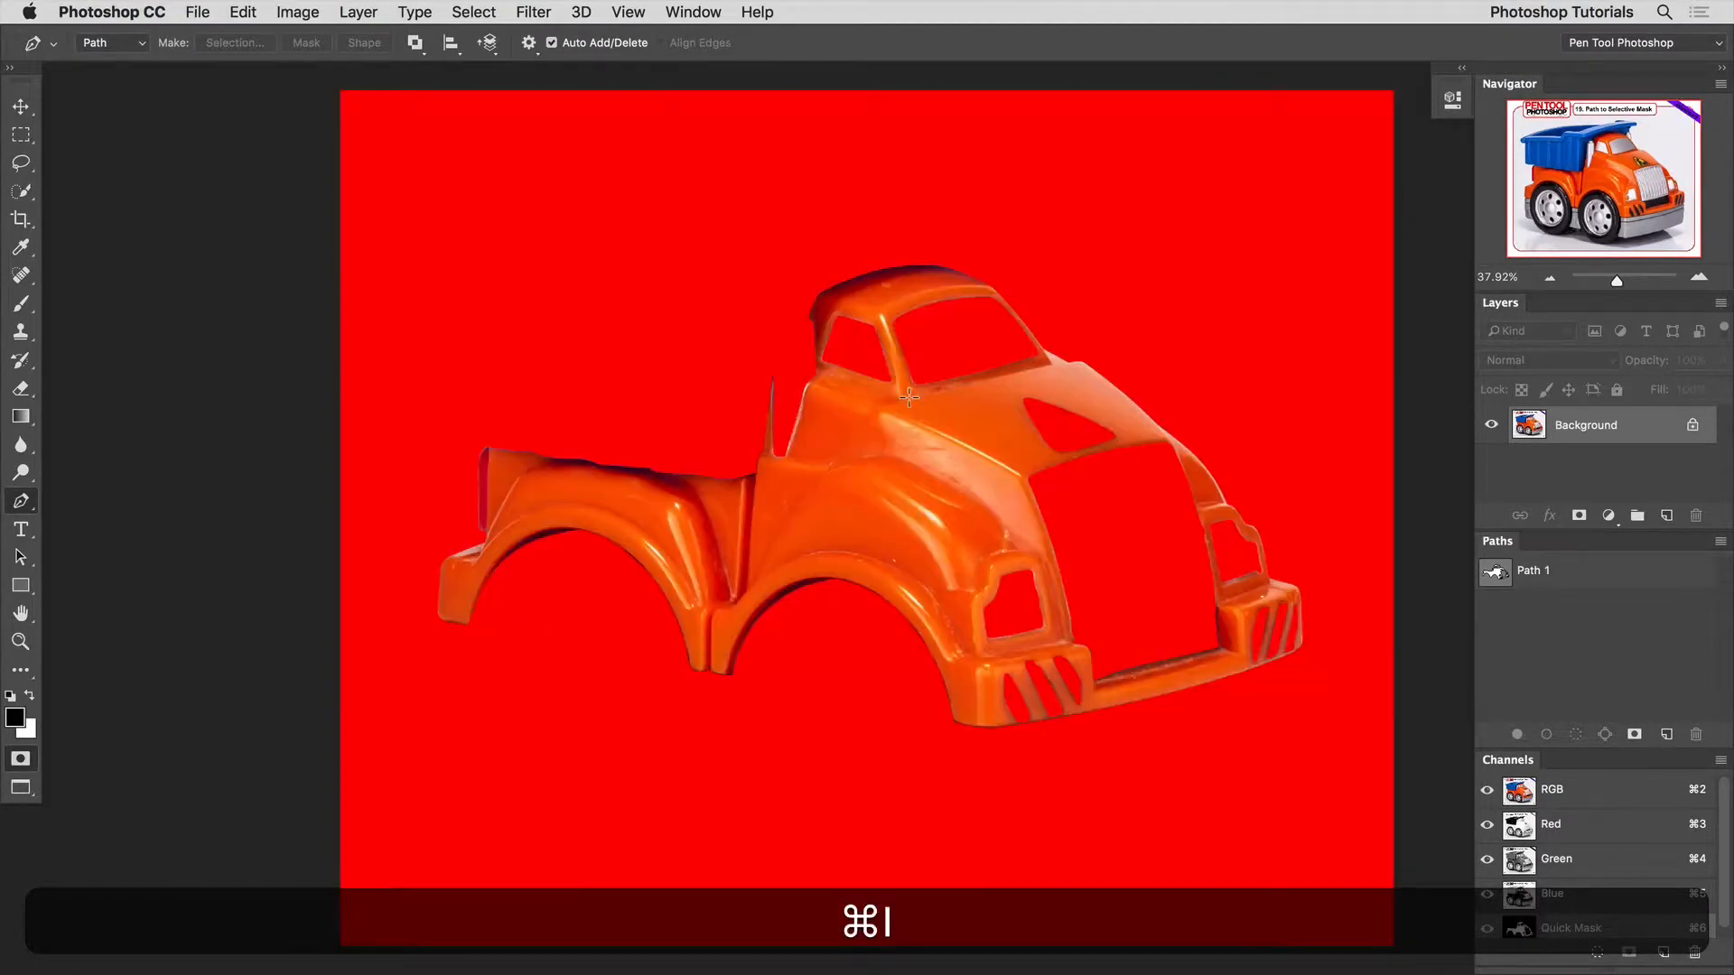
pyautogui.press('q')
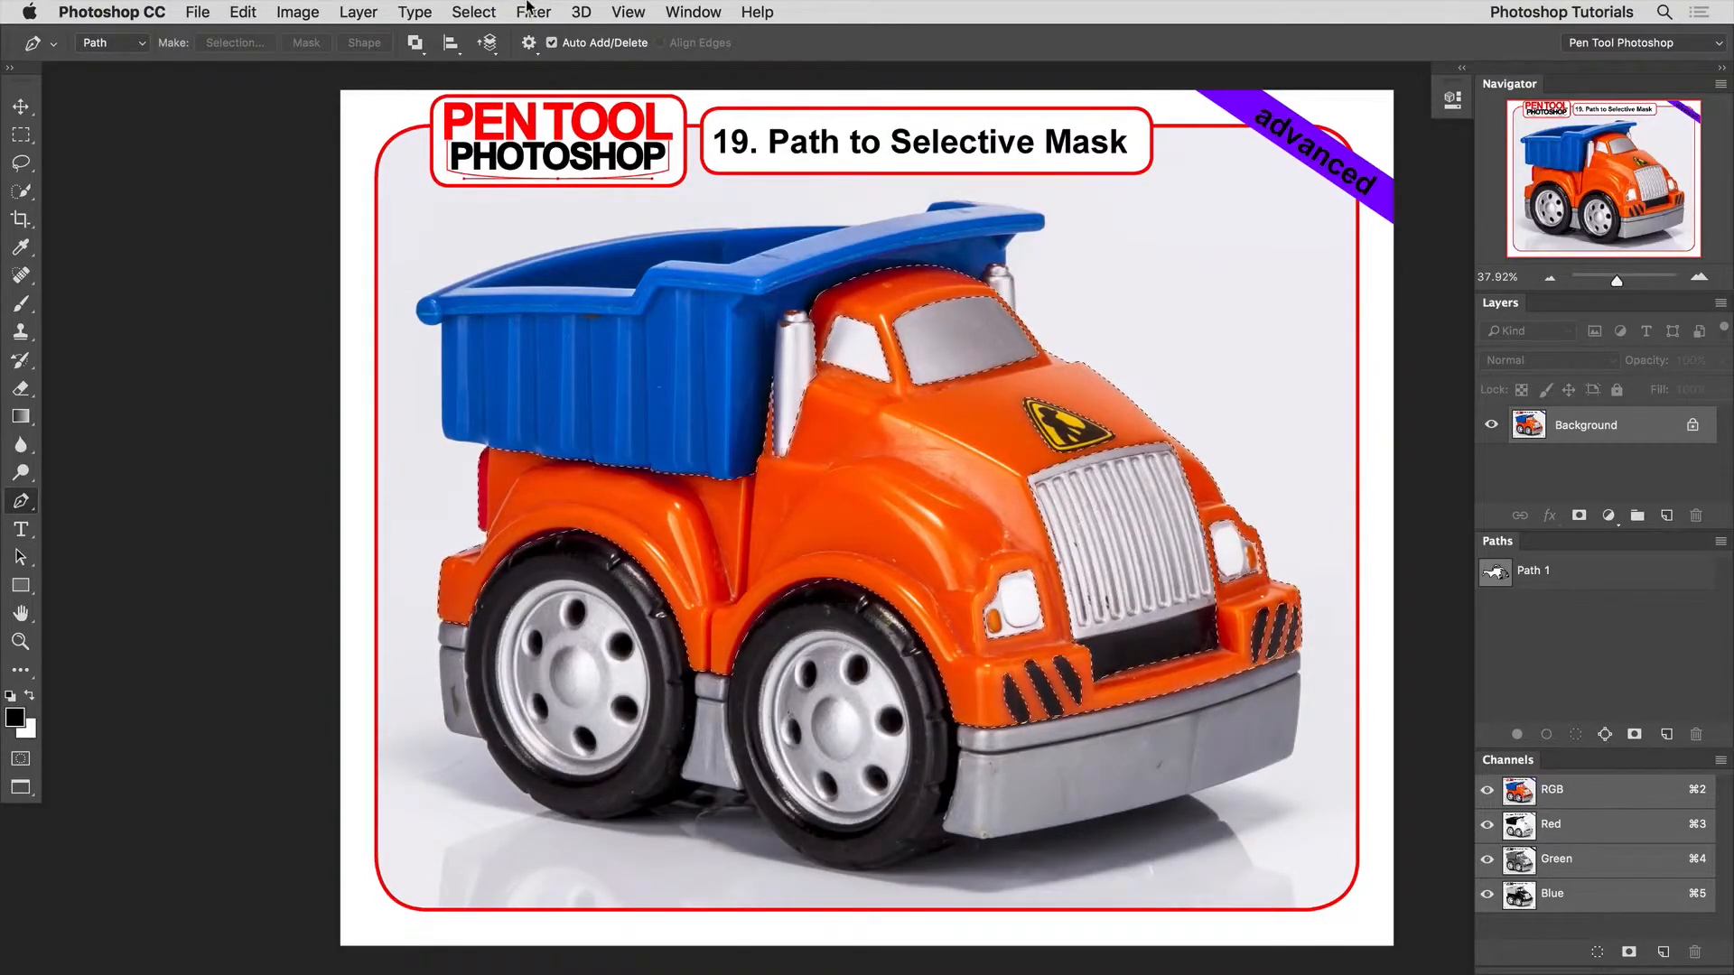
# Step: Feather the truck body selection by 1 pixel
pyautogui.click(473, 12)
pyautogui.moveTo(542, 304)
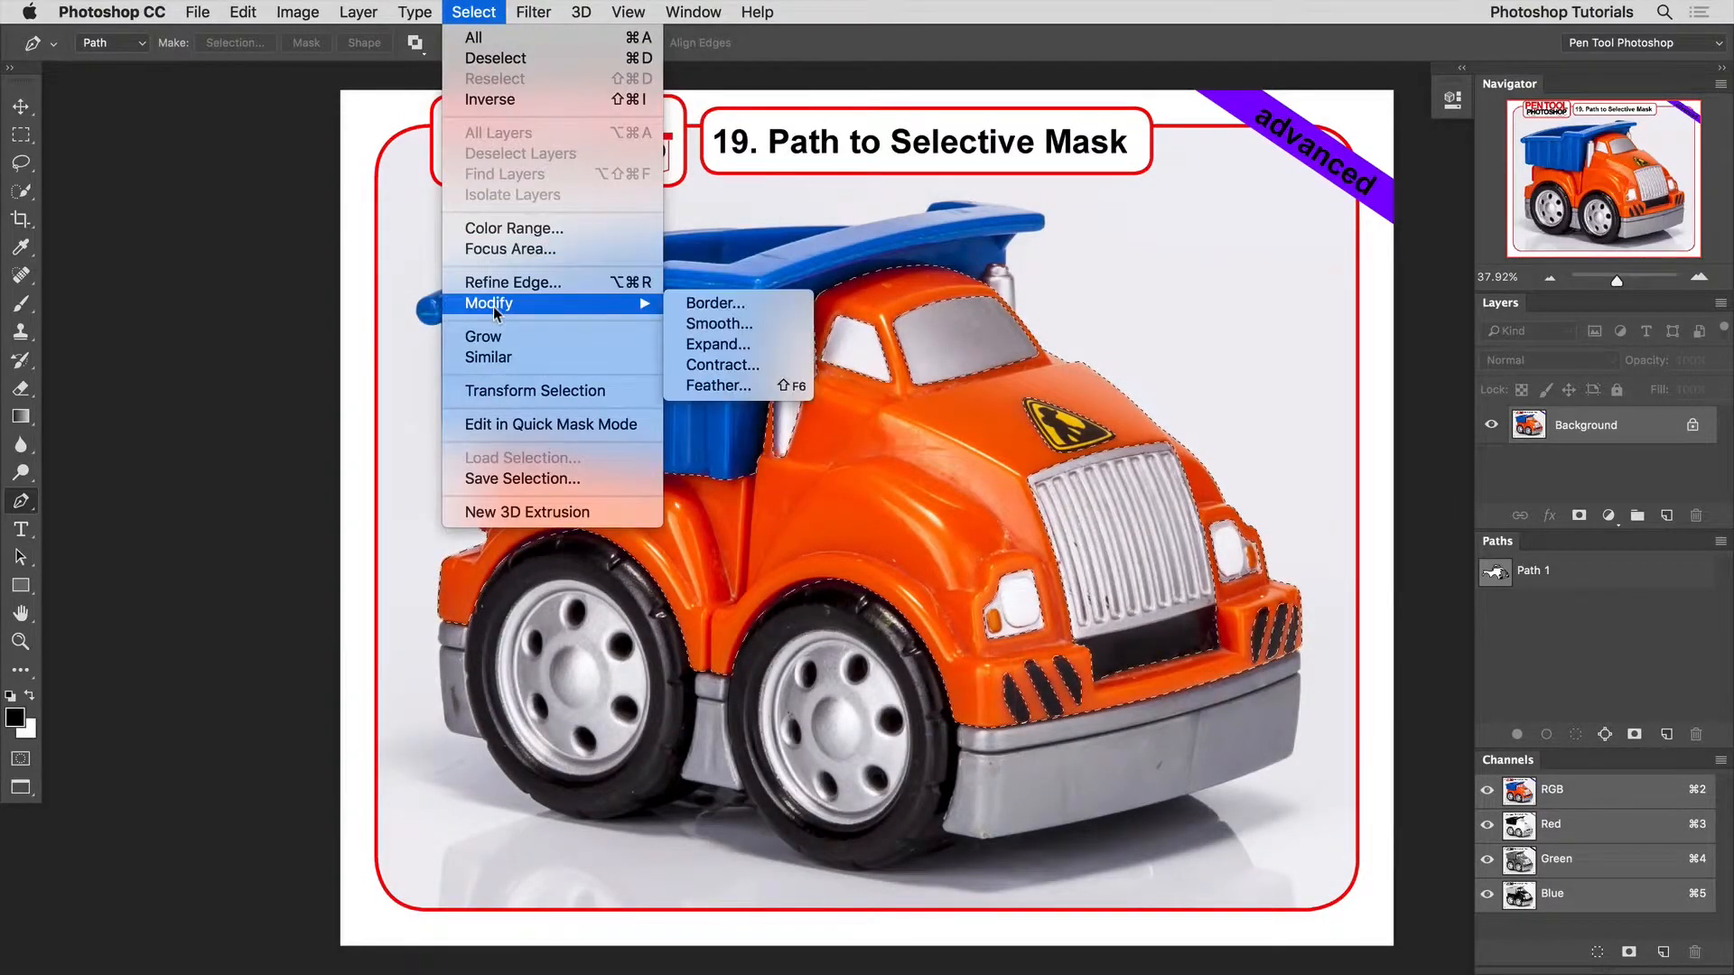
pyautogui.click(763, 390)
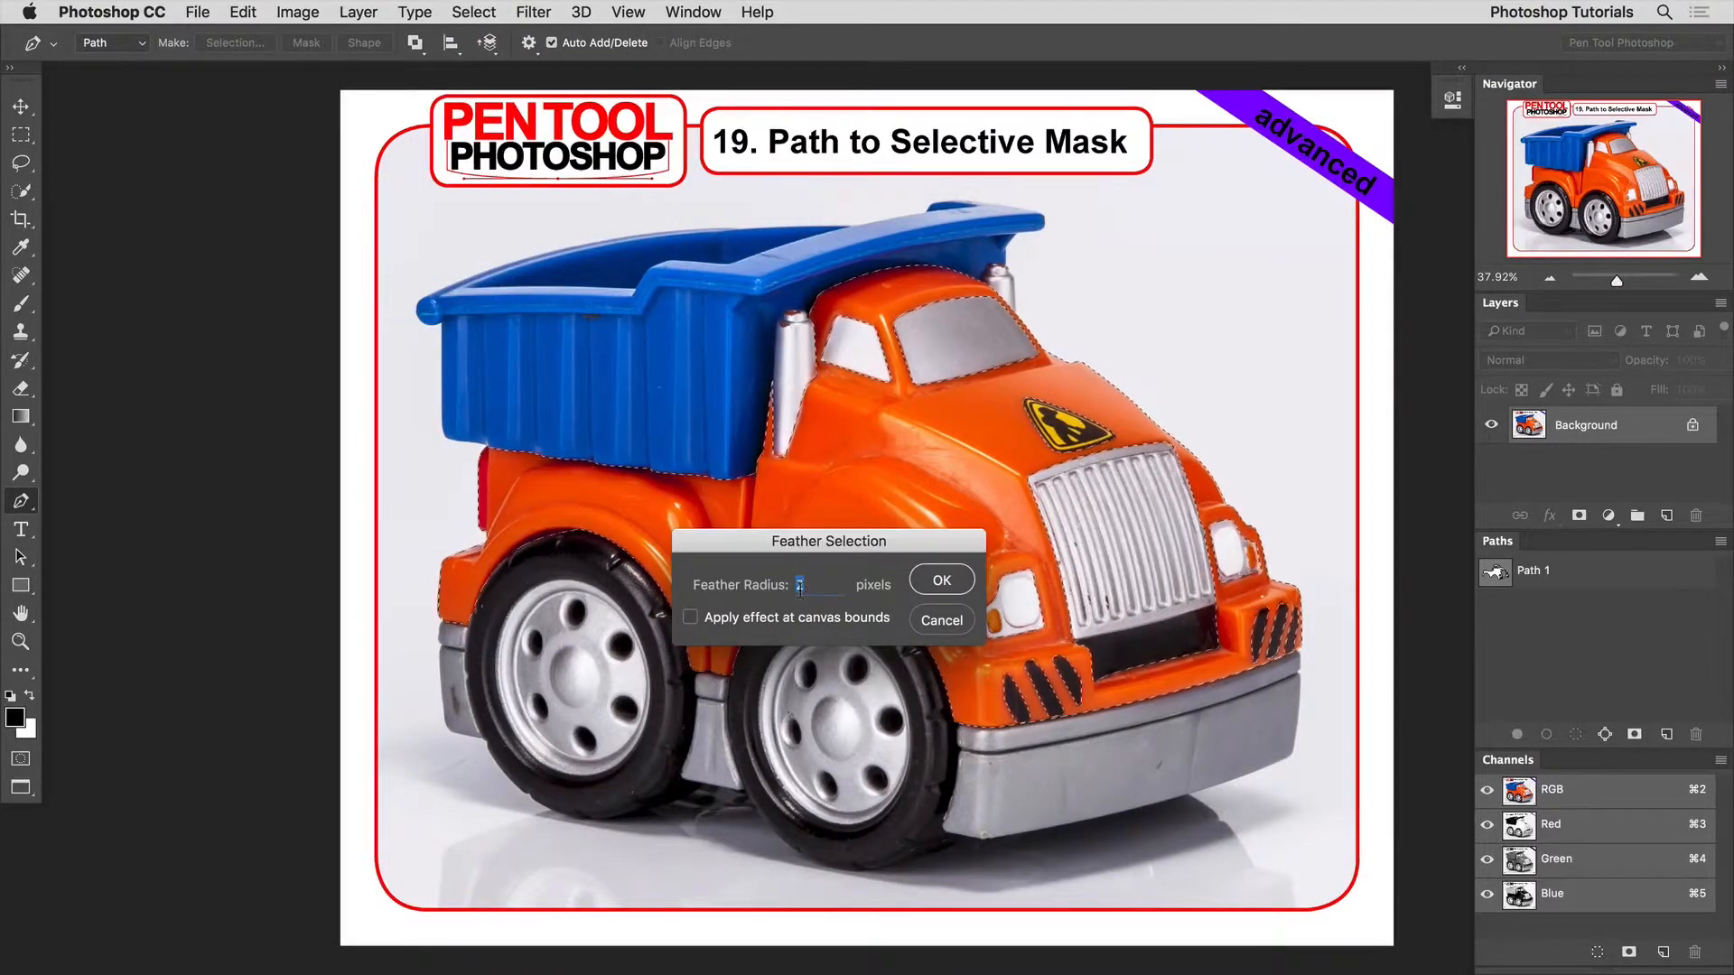
pyautogui.write('1')
pyautogui.press('Return')
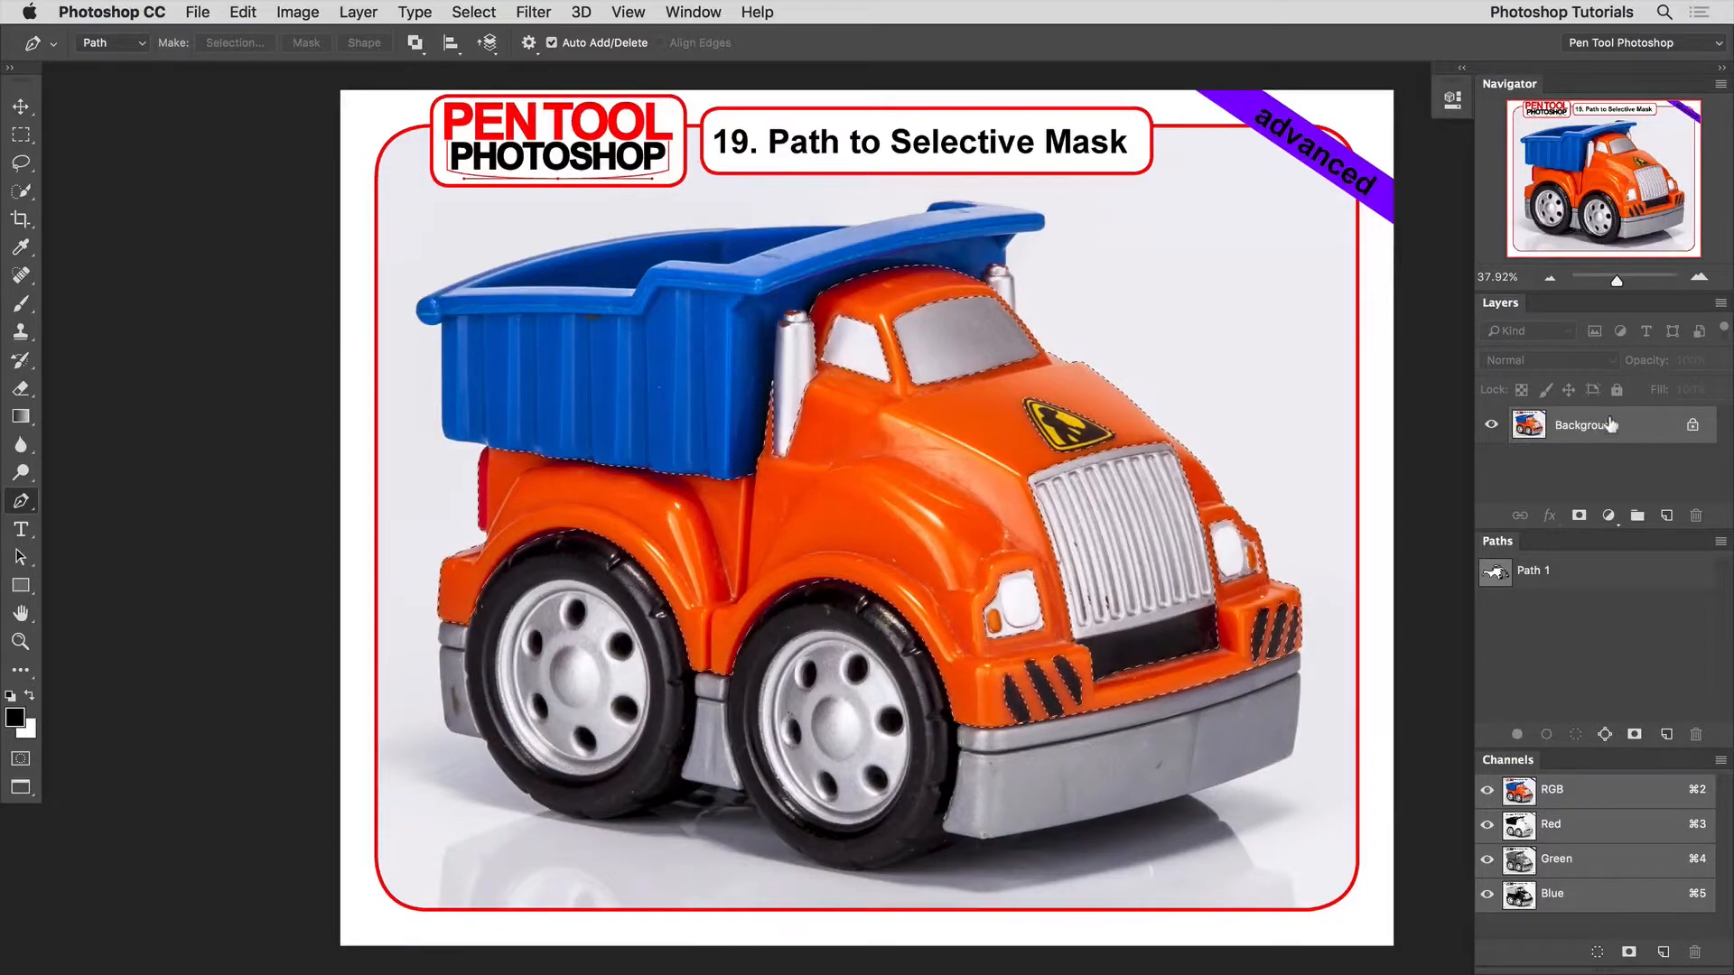
# Step: Create a layer group above the Background and turn the selection into the group's layer mask
pyautogui.click(1578, 516)
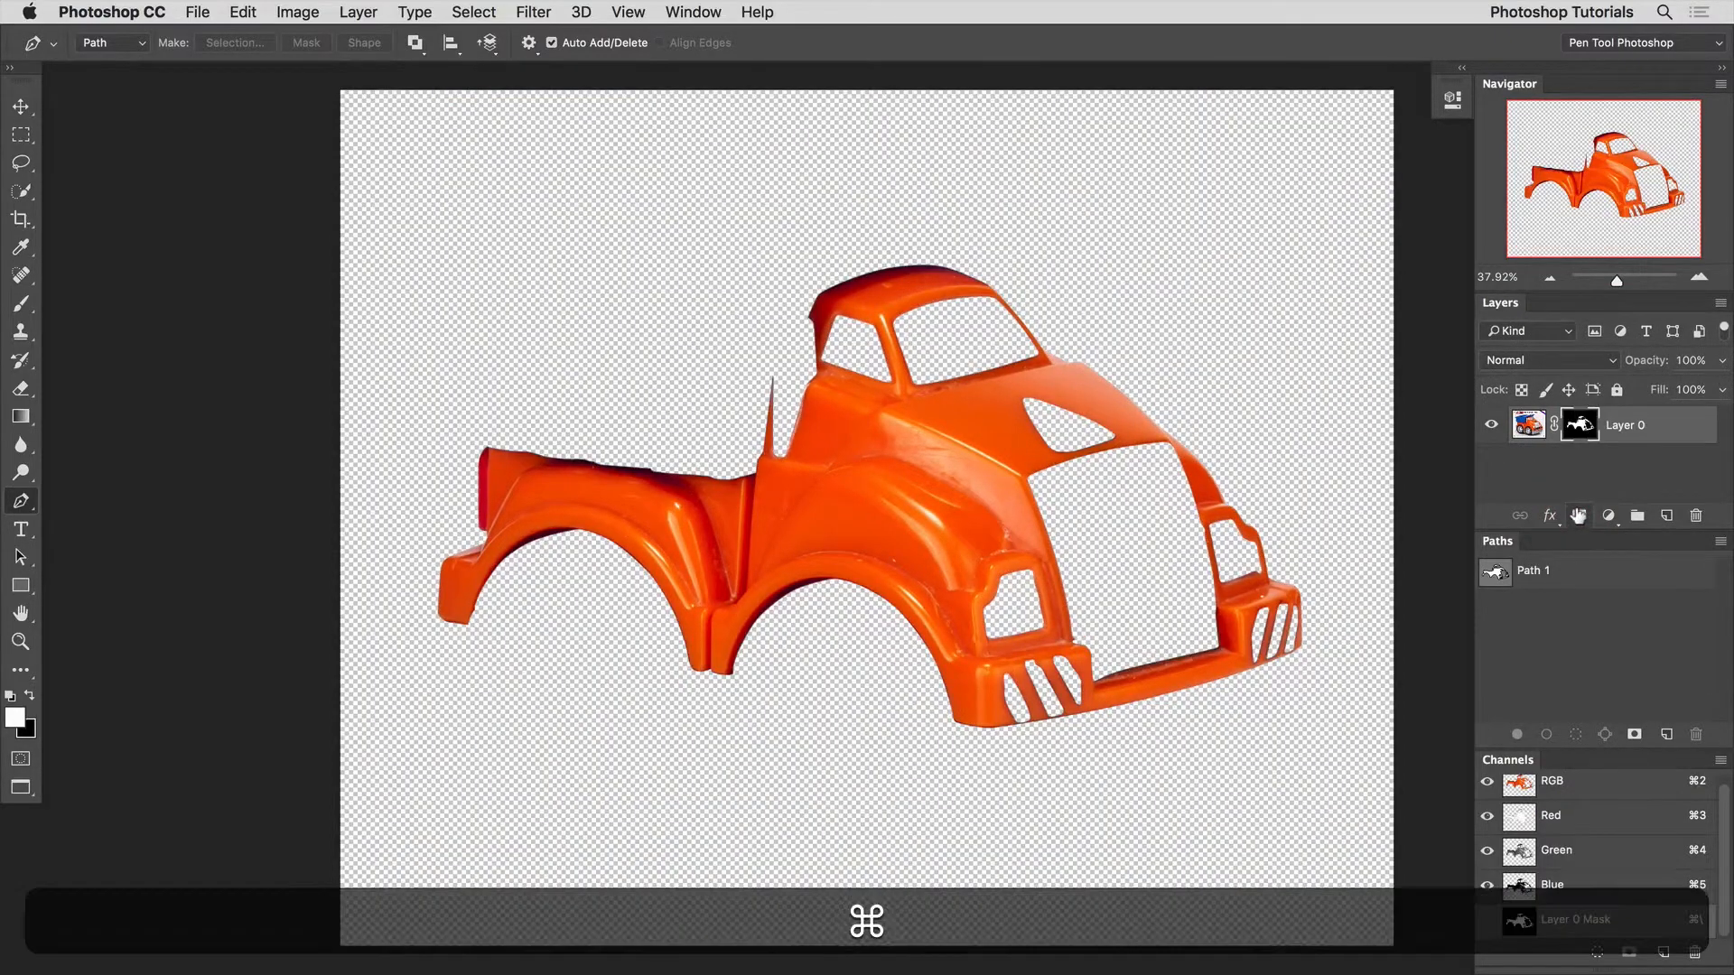
pyautogui.press('super+z')
pyautogui.click(1637, 515)
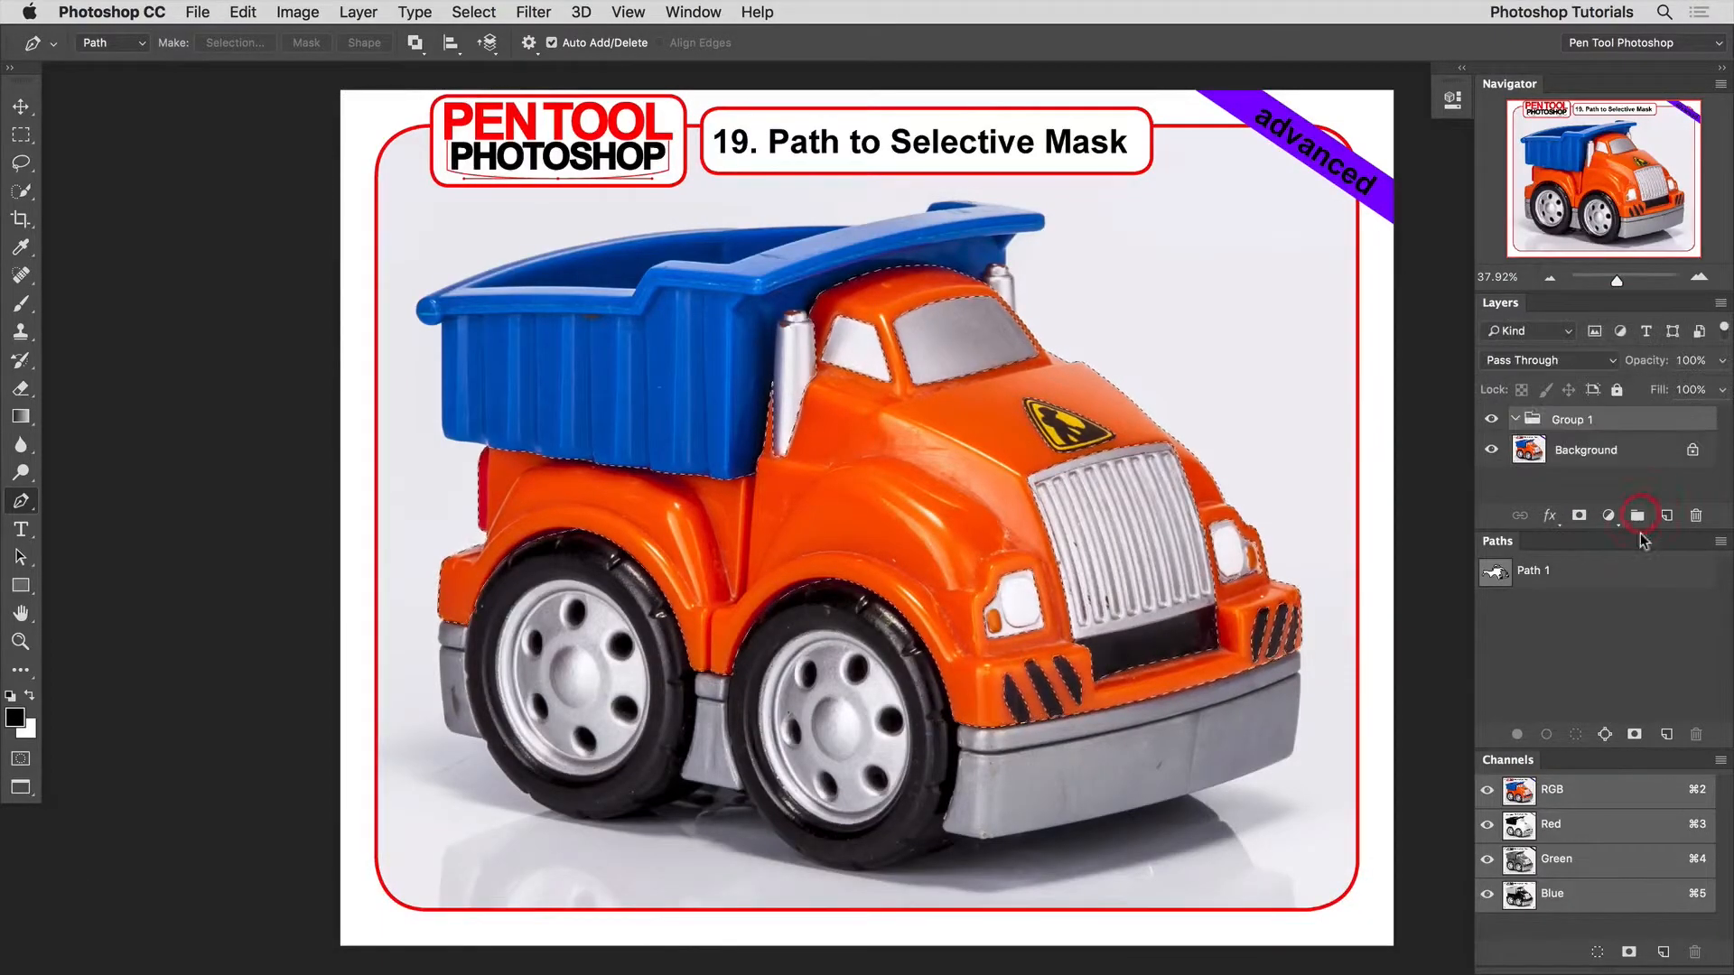
pyautogui.click(1579, 516)
pyautogui.moveTo(1573, 528); pyautogui.dragTo(1573, 578)
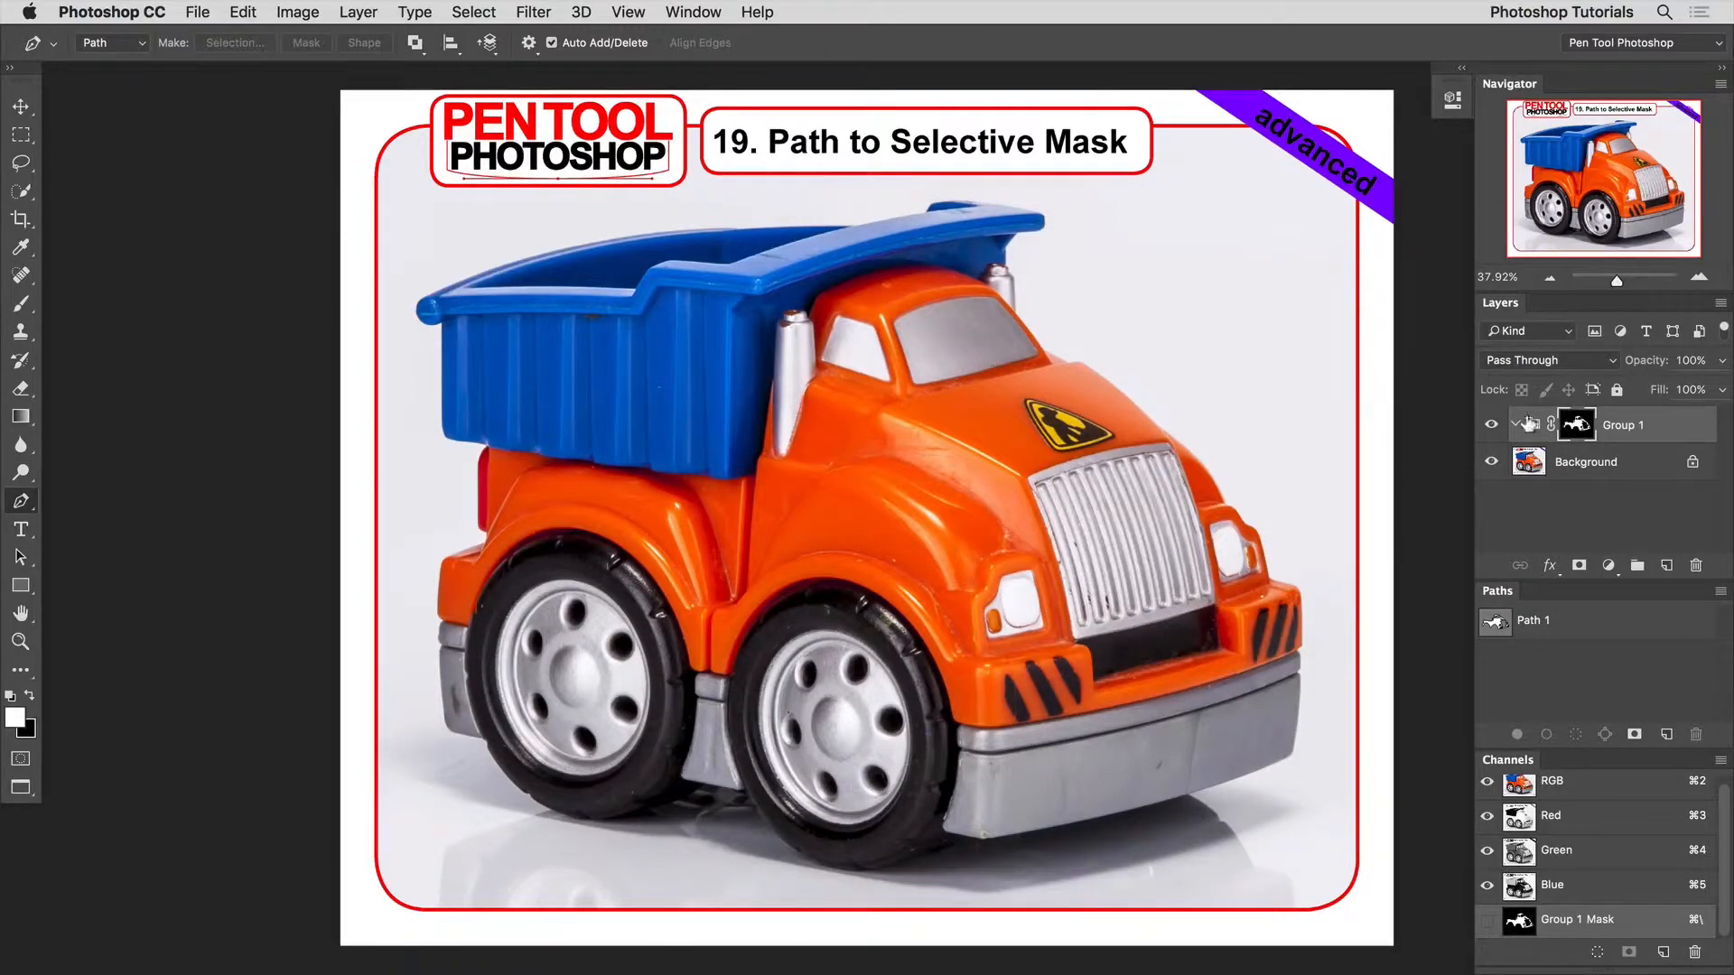
# Step: Add a blue (#3f48ff) Solid Color fill layer inside the masked group and set its blend mode to Color
pyautogui.click(1609, 565)
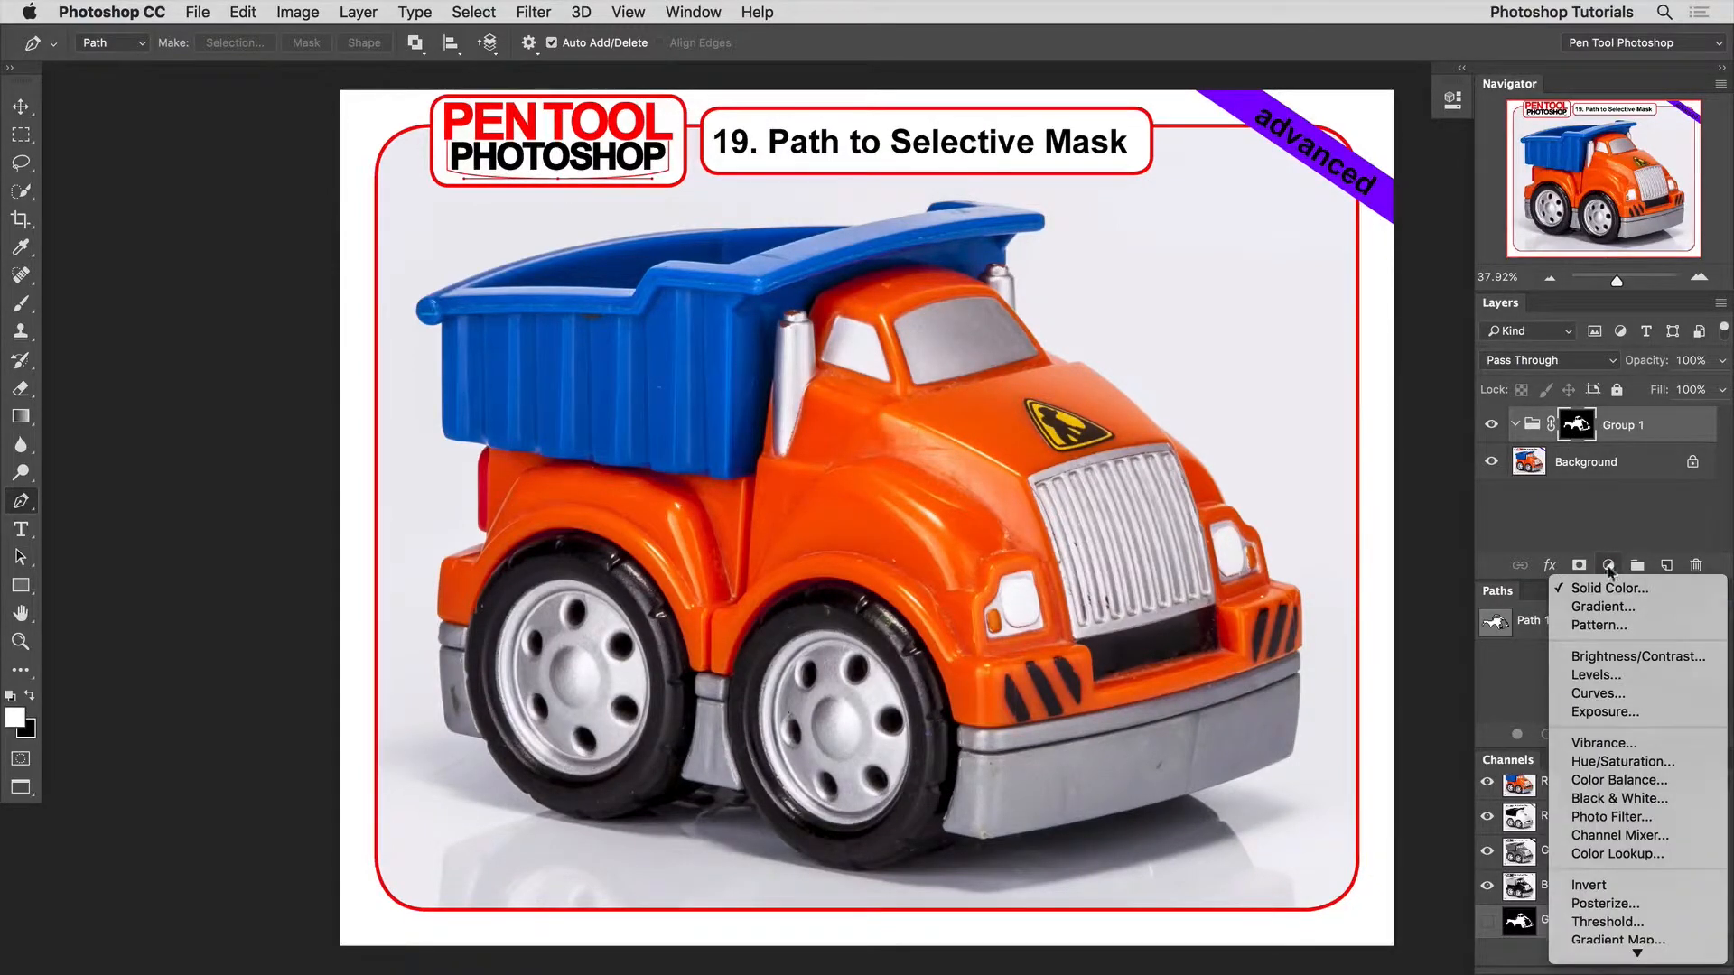
pyautogui.click(1601, 594)
pyautogui.click(886, 400)
pyautogui.moveTo(826, 330); pyautogui.dragTo(796, 279)
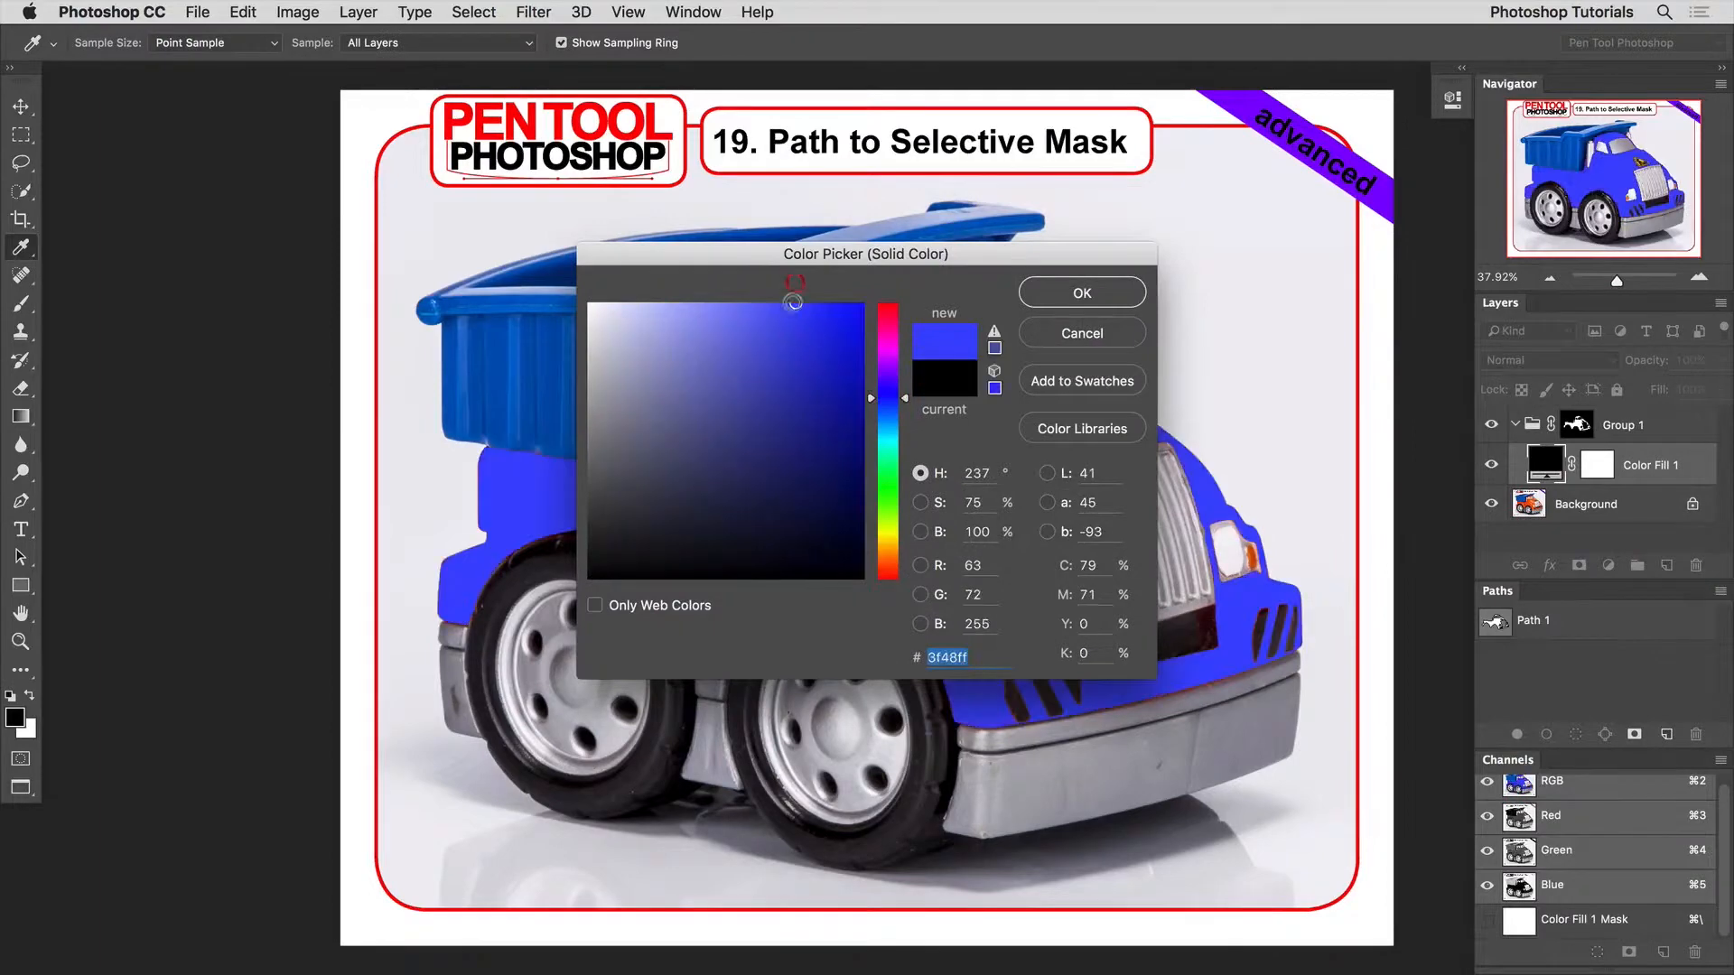
pyautogui.click(1087, 295)
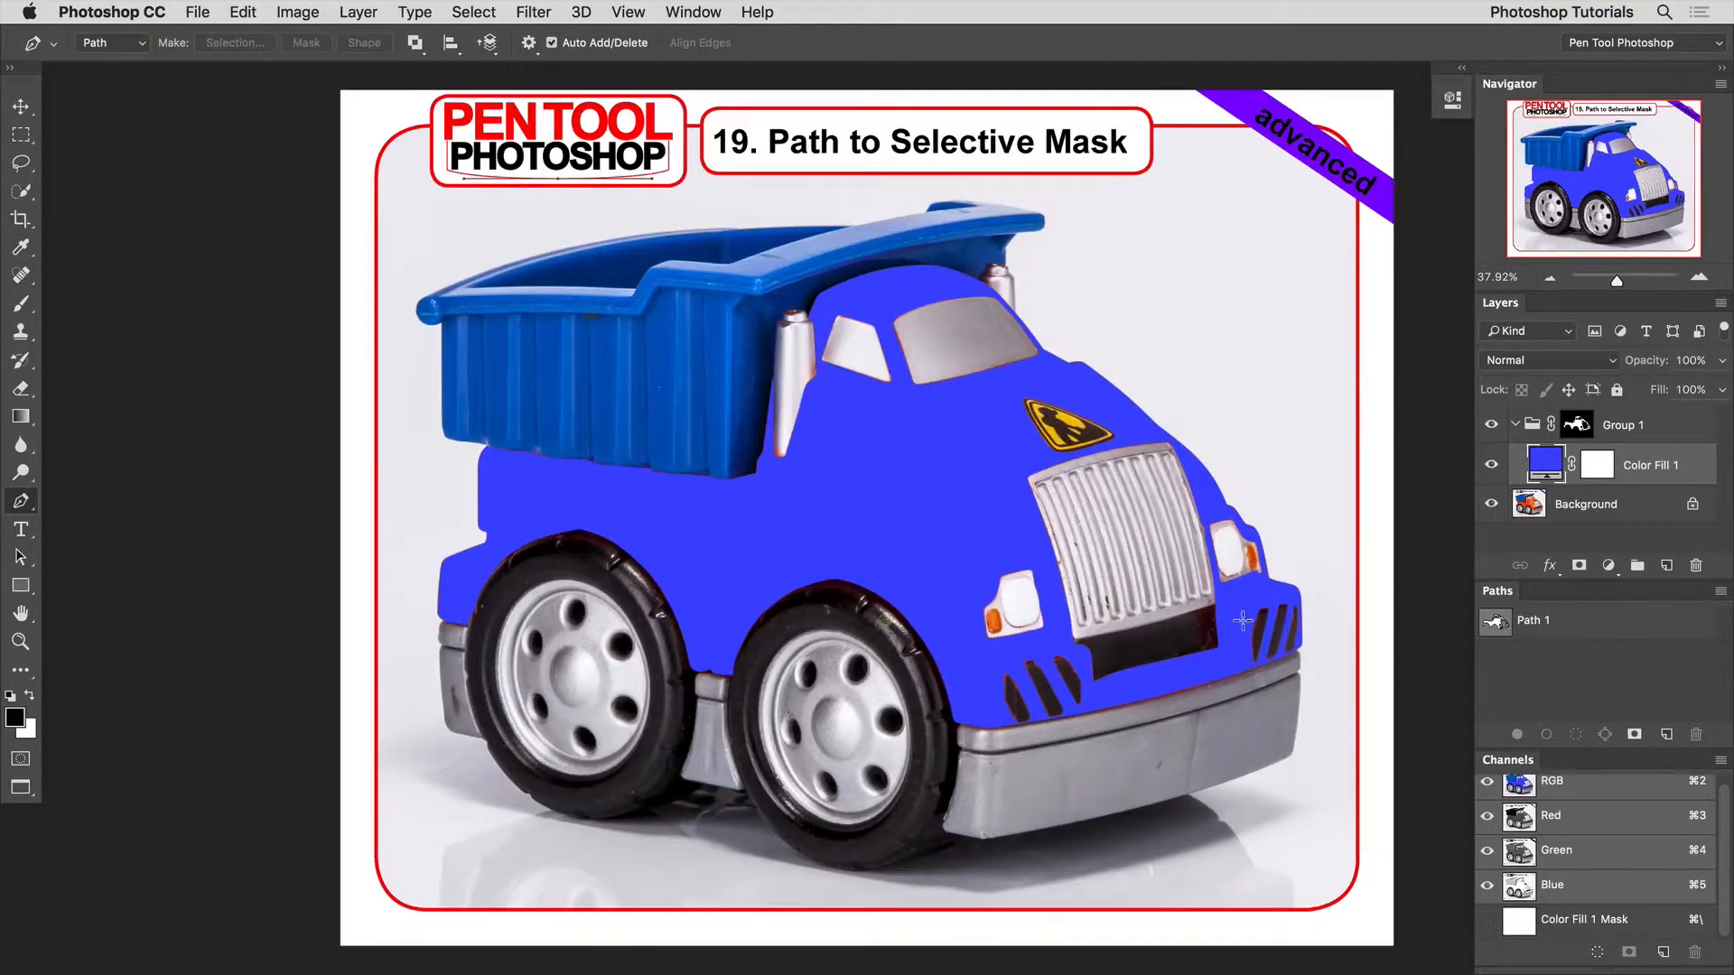
pyautogui.click(1539, 360)
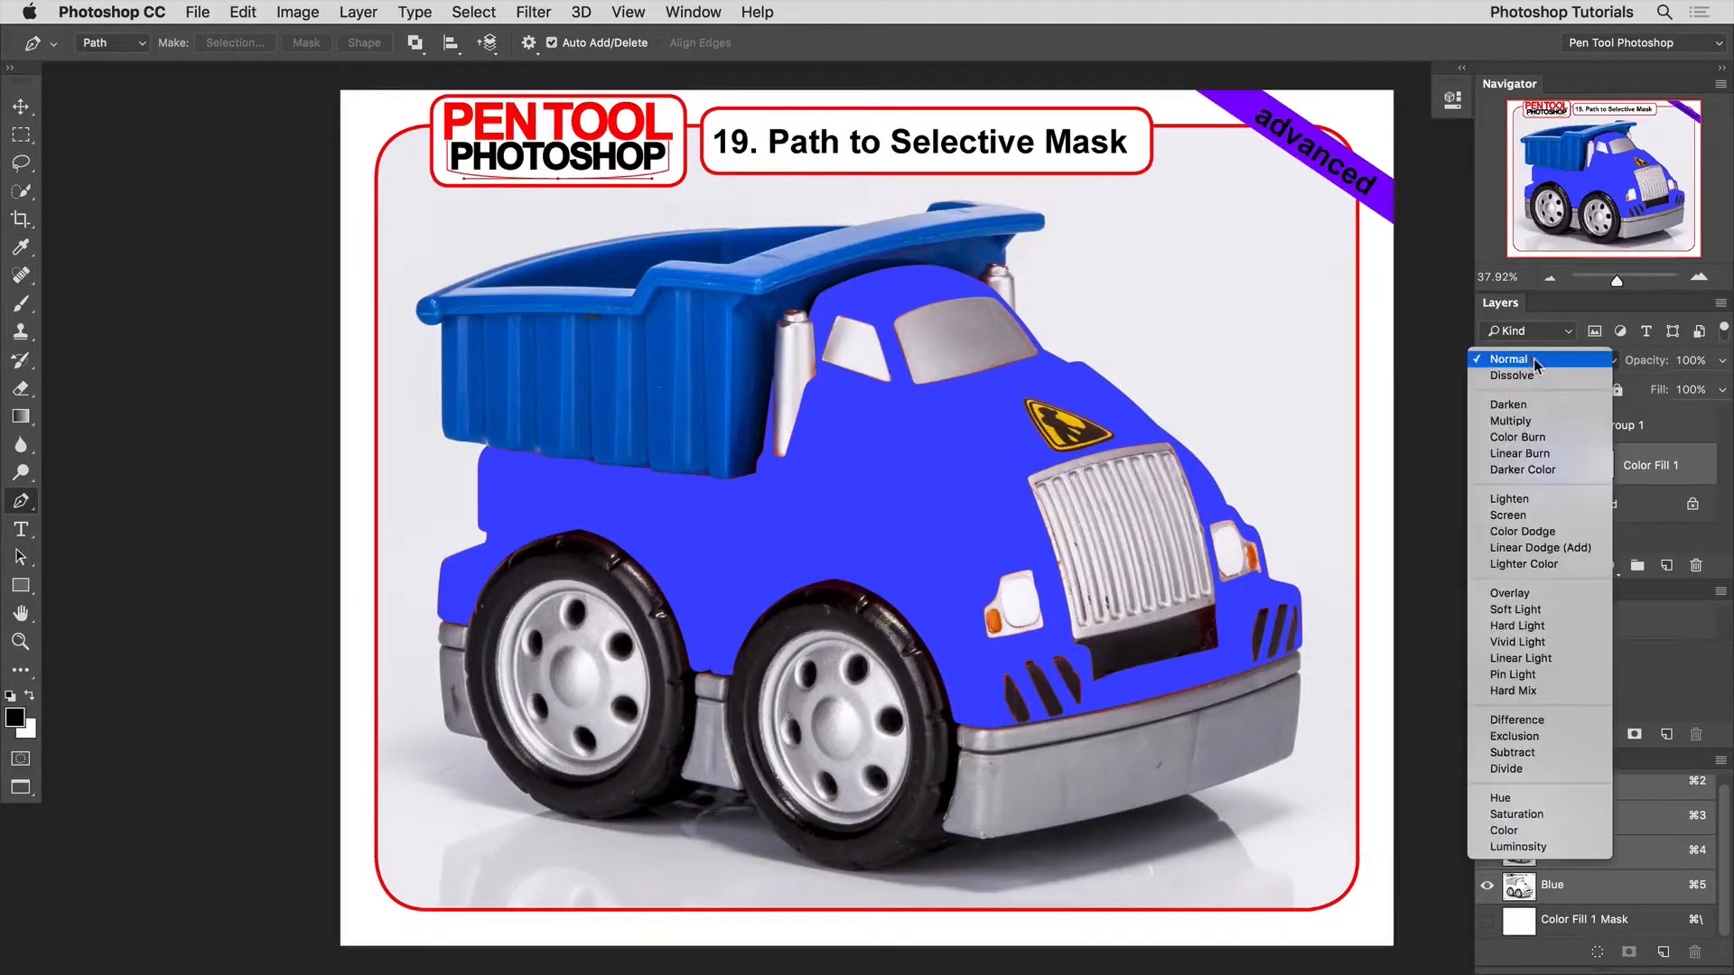
pyautogui.click(1510, 824)
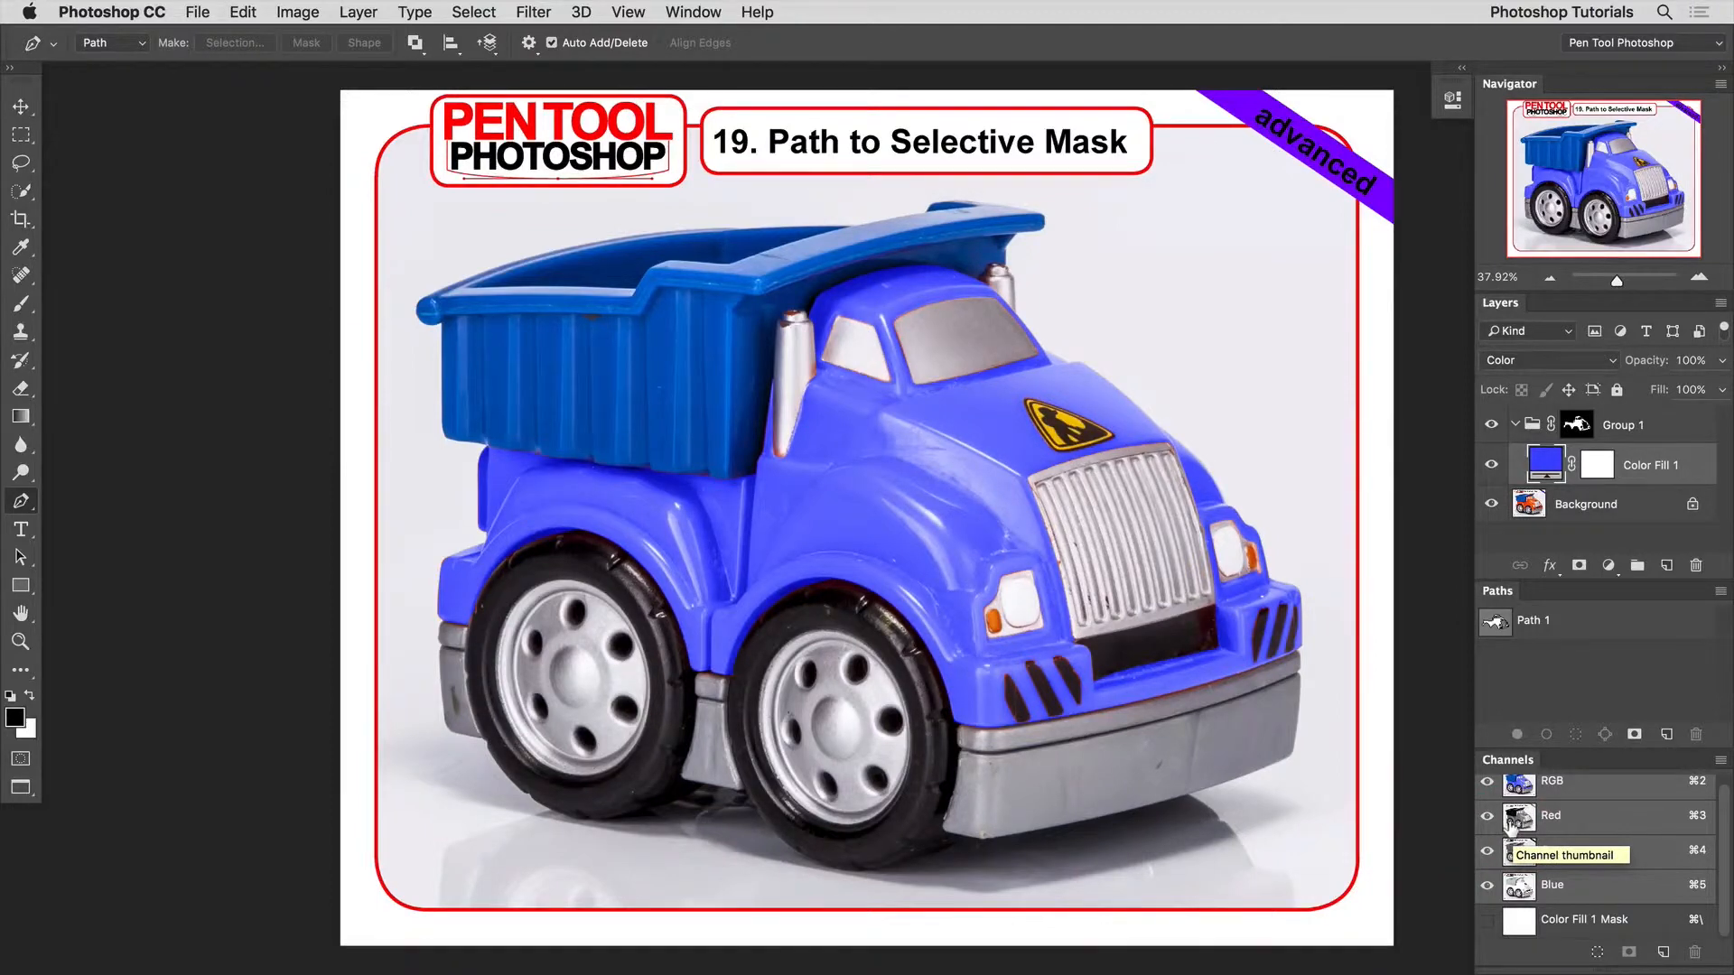
# Step: Hide the colour fill layer and add a Hue/Saturation adjustment in the group with Hue at -92
pyautogui.click(1491, 464)
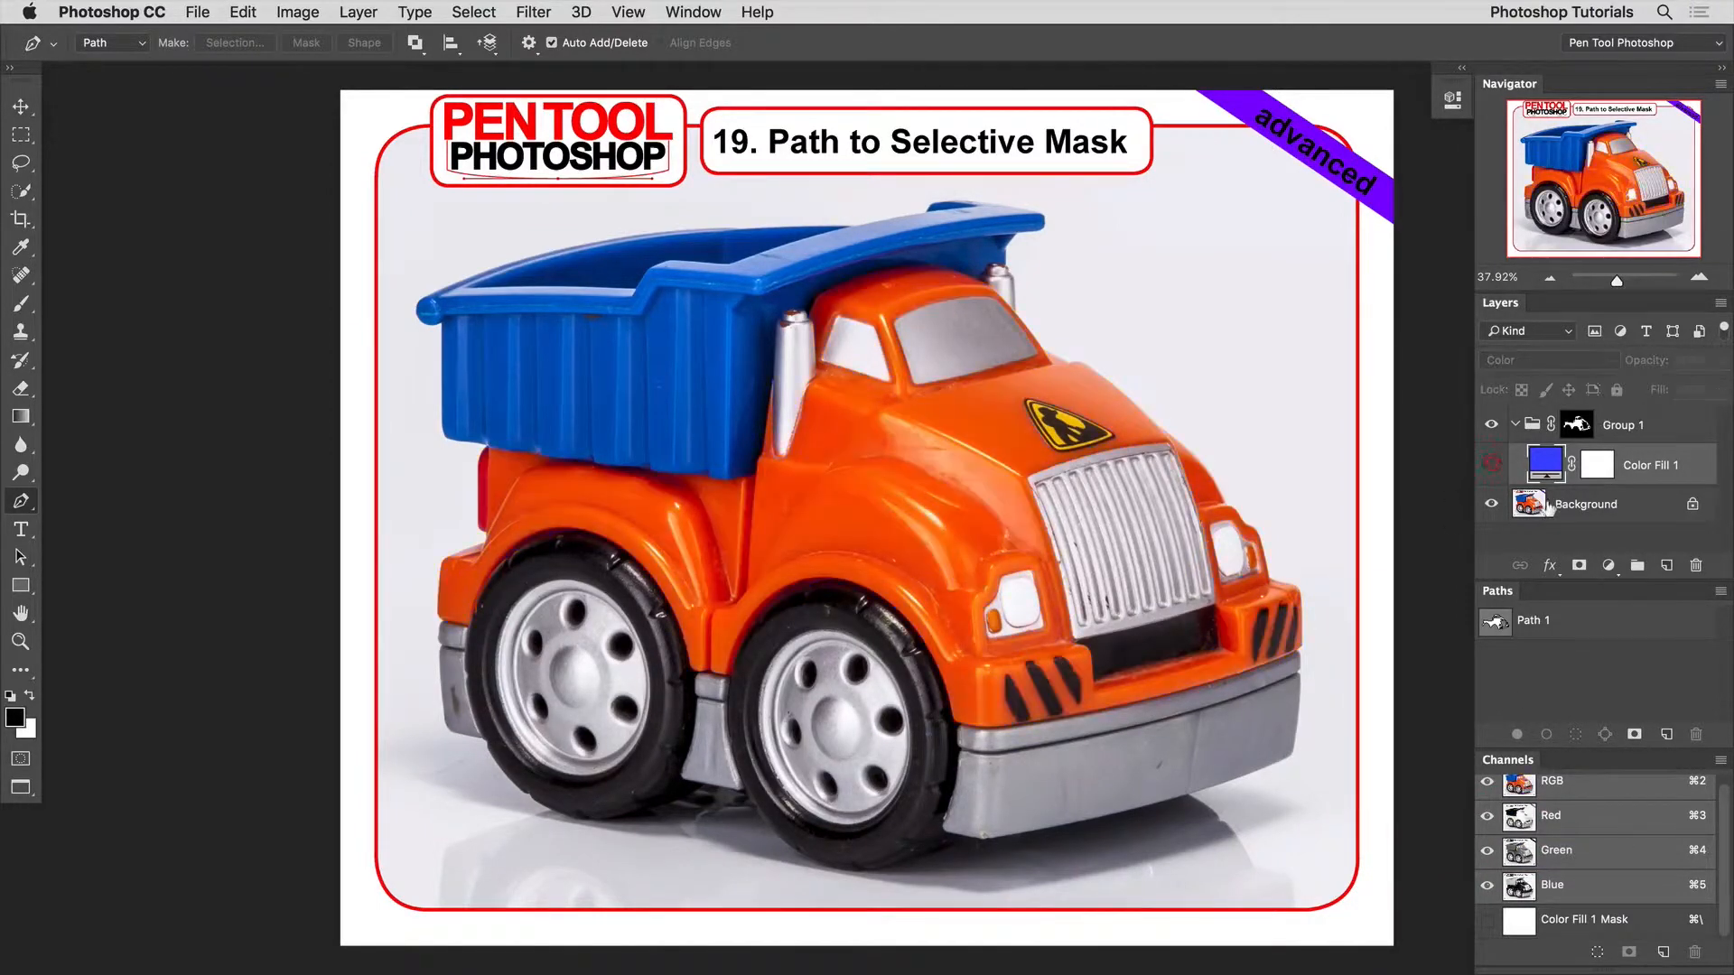
pyautogui.click(1608, 565)
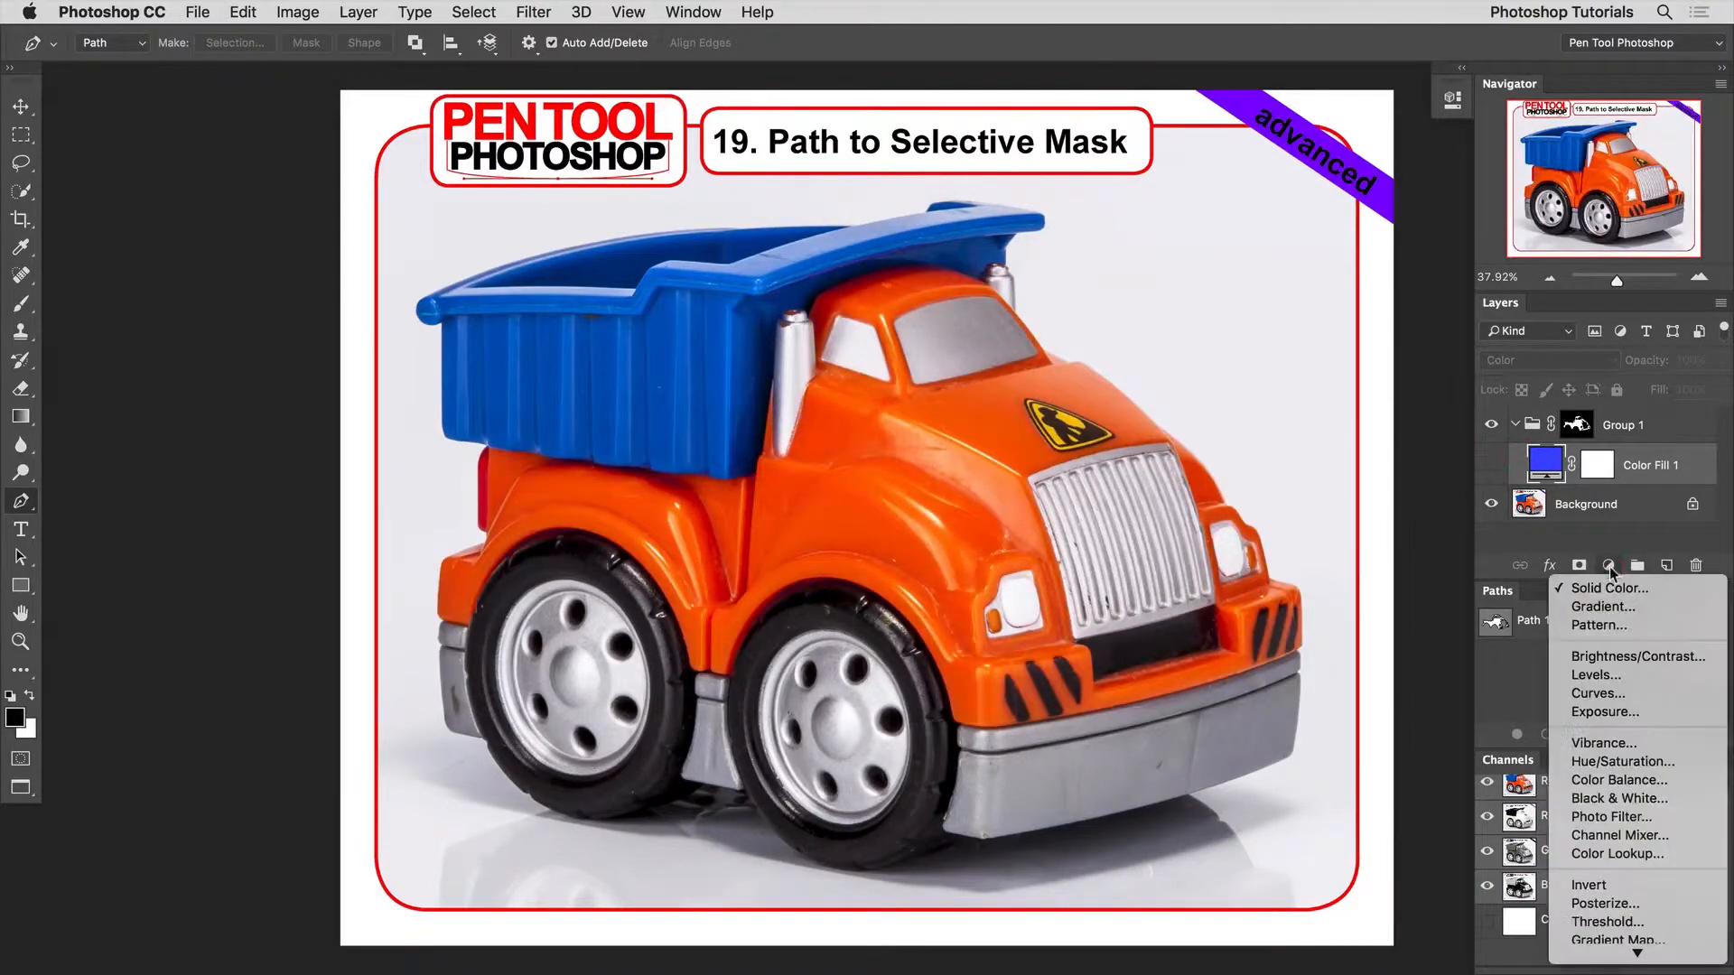
pyautogui.click(1615, 762)
pyautogui.moveTo(1301, 233); pyautogui.dragTo(1245, 237)
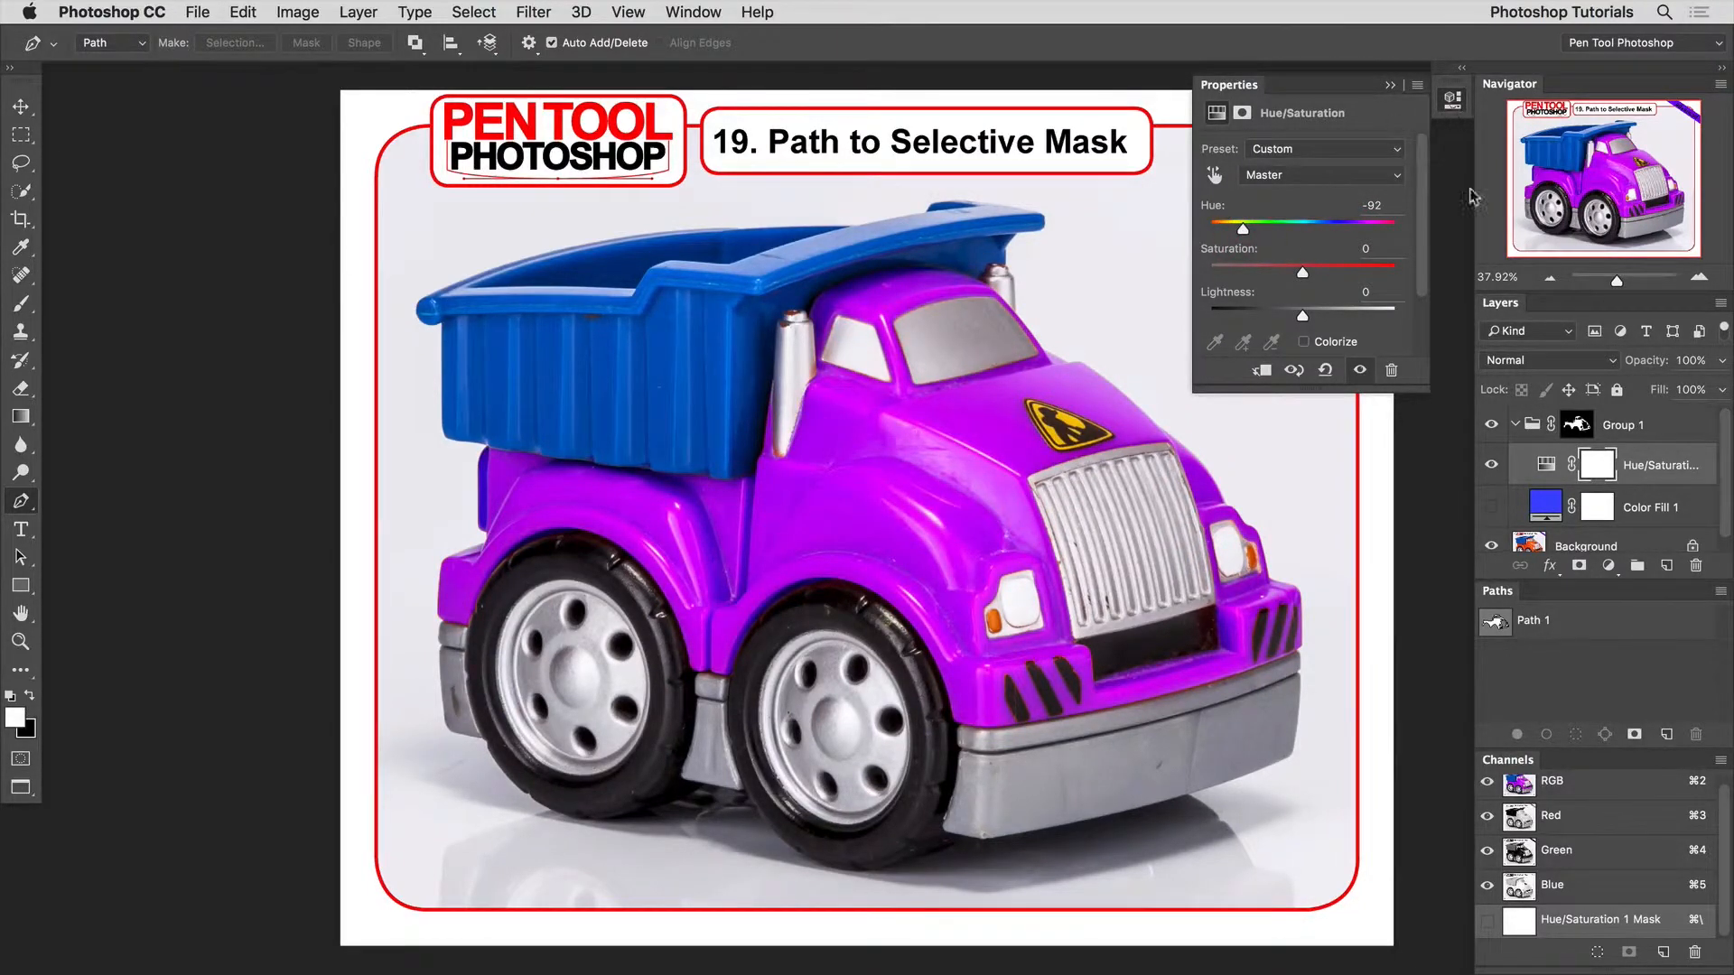
# Step: Show the blue colour fill layer, hide the Hue/Saturation layer and make the colour fill the active layer
pyautogui.click(1491, 507)
pyautogui.click(1490, 465)
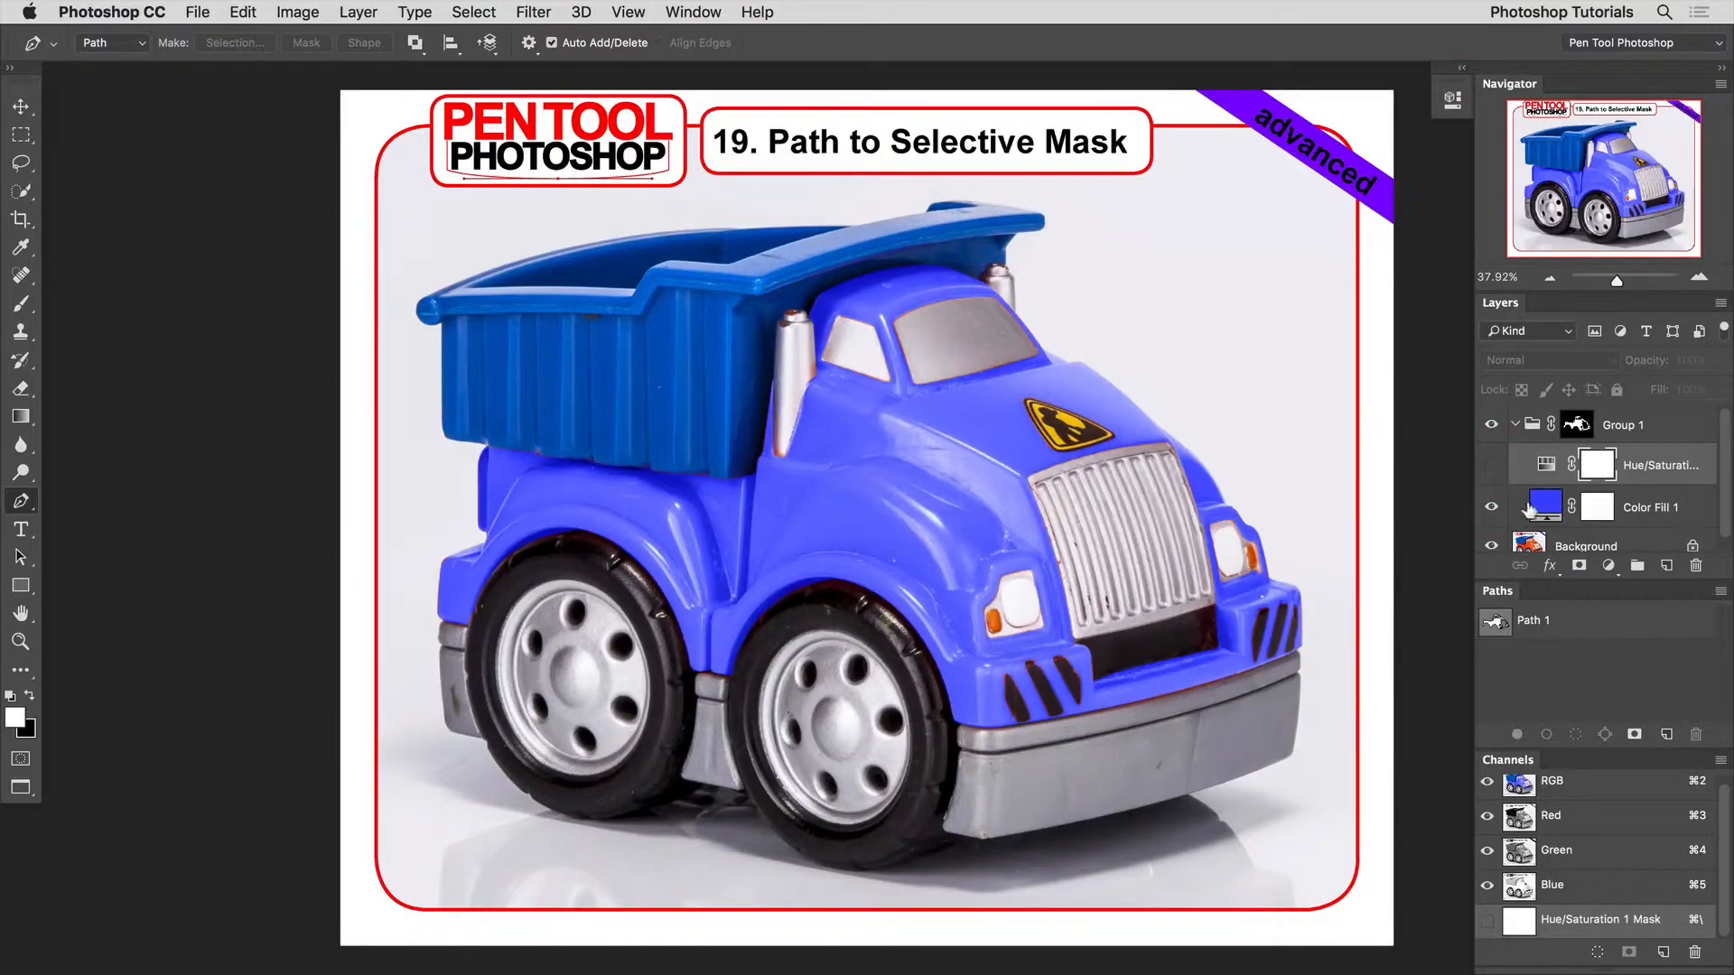
pyautogui.click(1528, 510)
# Step: Add a Curves adjustment above the colour fill and shape an S-curve with raised highlights and lowered shadows
pyautogui.click(1609, 568)
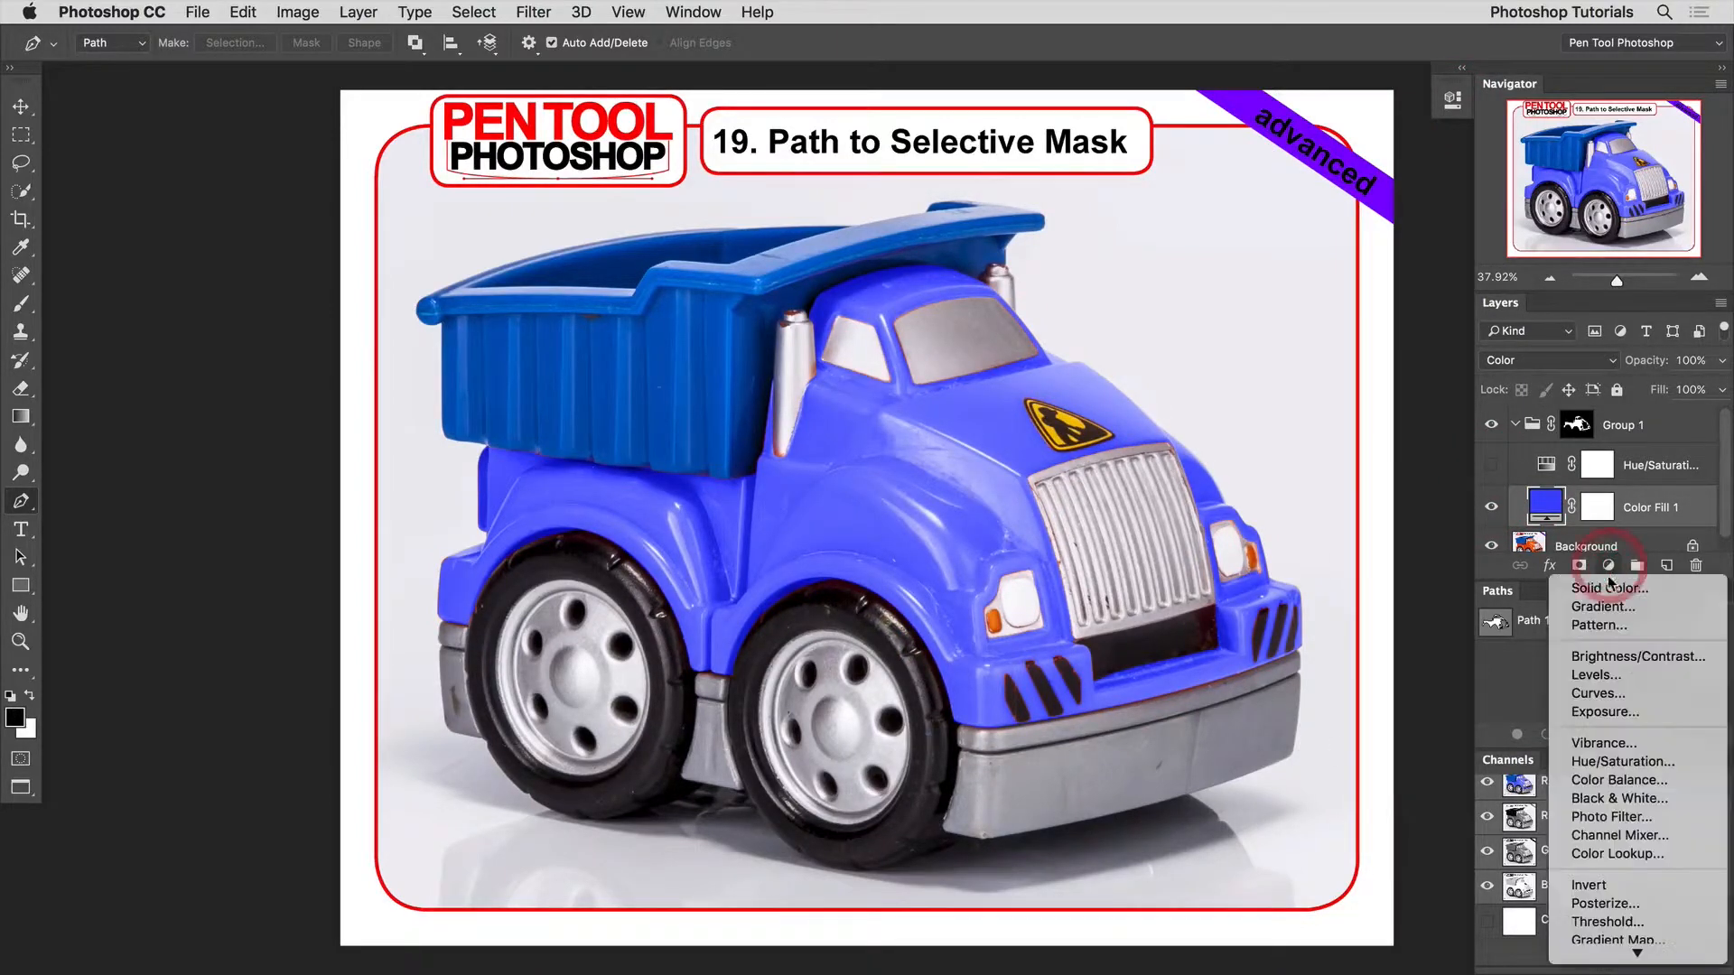
pyautogui.click(1597, 671)
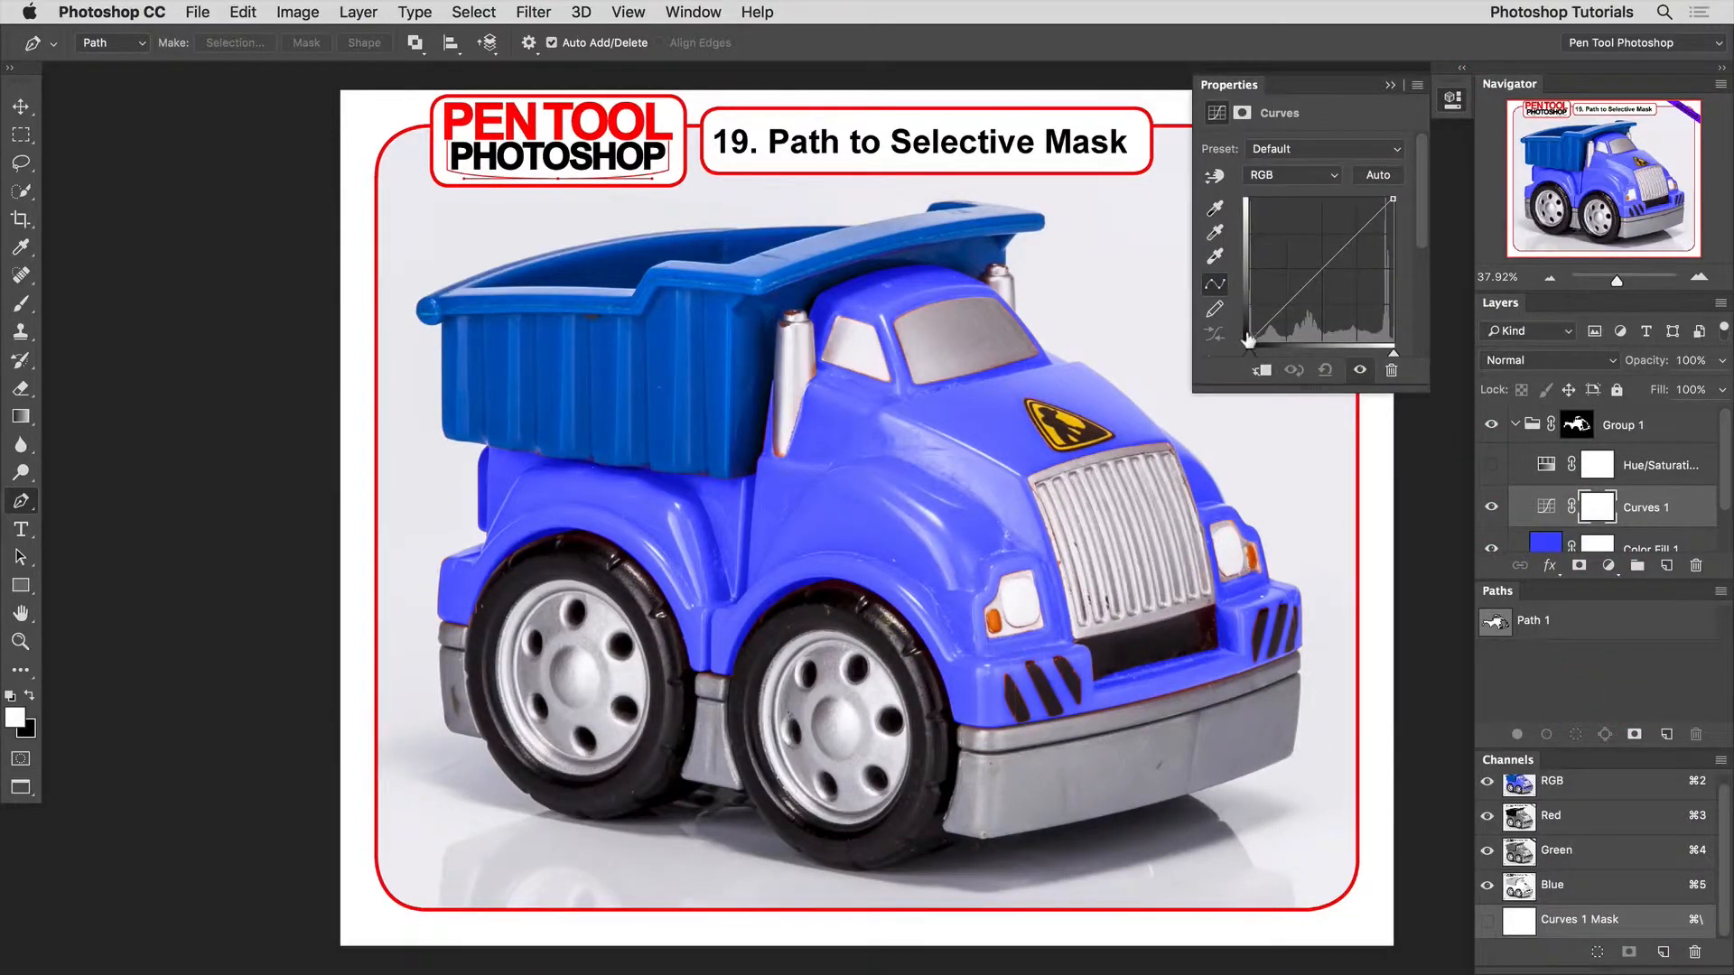
pyautogui.moveTo(1279, 311); pyautogui.dragTo(1356, 237)
pyautogui.moveTo(1298, 314); pyautogui.dragTo(1298, 321)
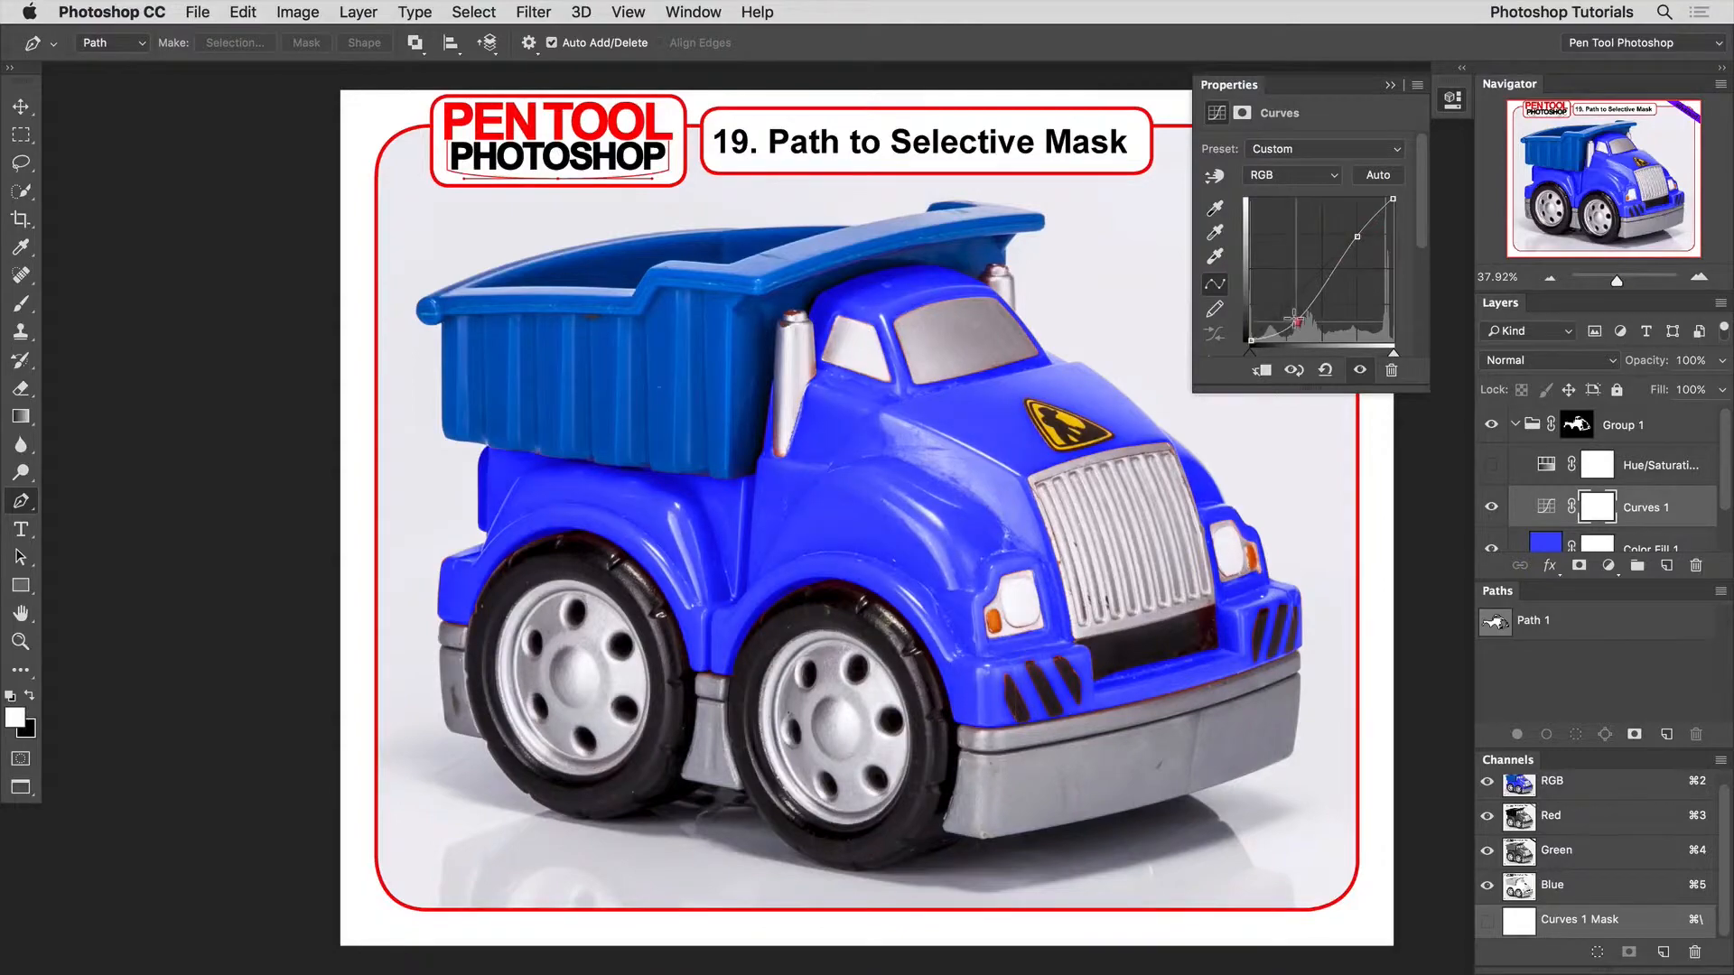
pyautogui.click(1451, 99)
# Step: Check the recoloured front and cab up close, collapse Group 1, hide it and make the Background layer active
pyautogui.keyDown('super'); pyautogui.click(1023, 679); pyautogui.keyUp('super')
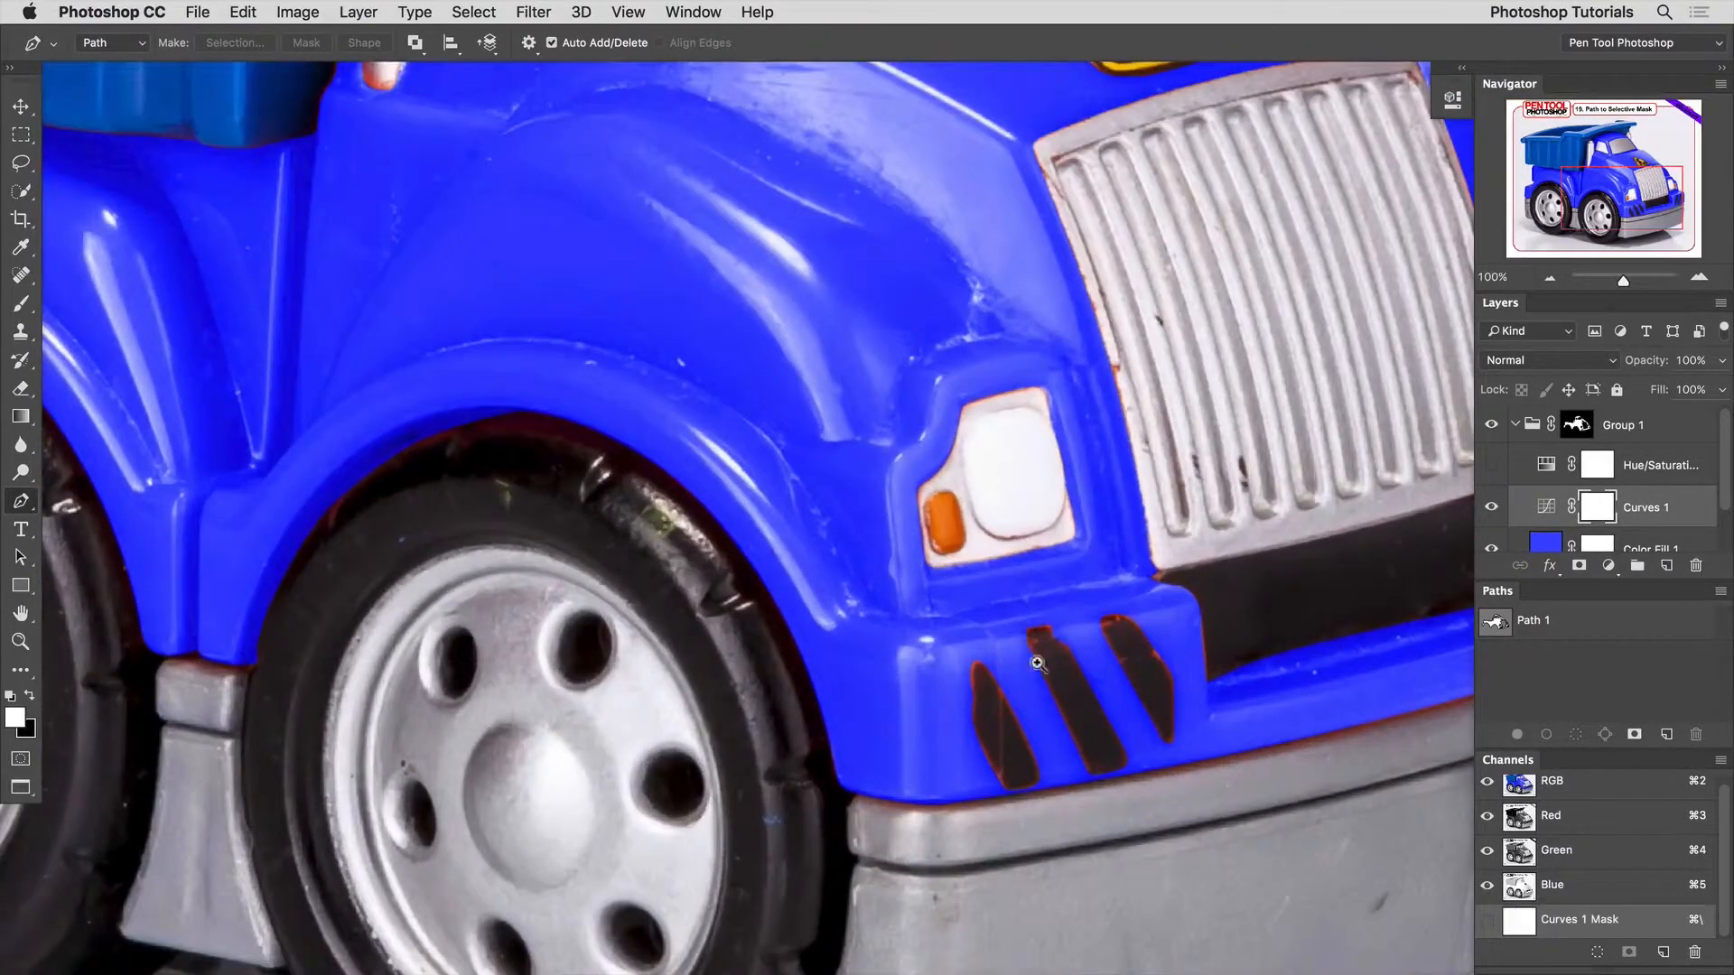
pyautogui.moveTo(1047, 308); pyautogui.dragTo(964, 692)
pyautogui.moveTo(904, 373); pyautogui.dragTo(952, 524)
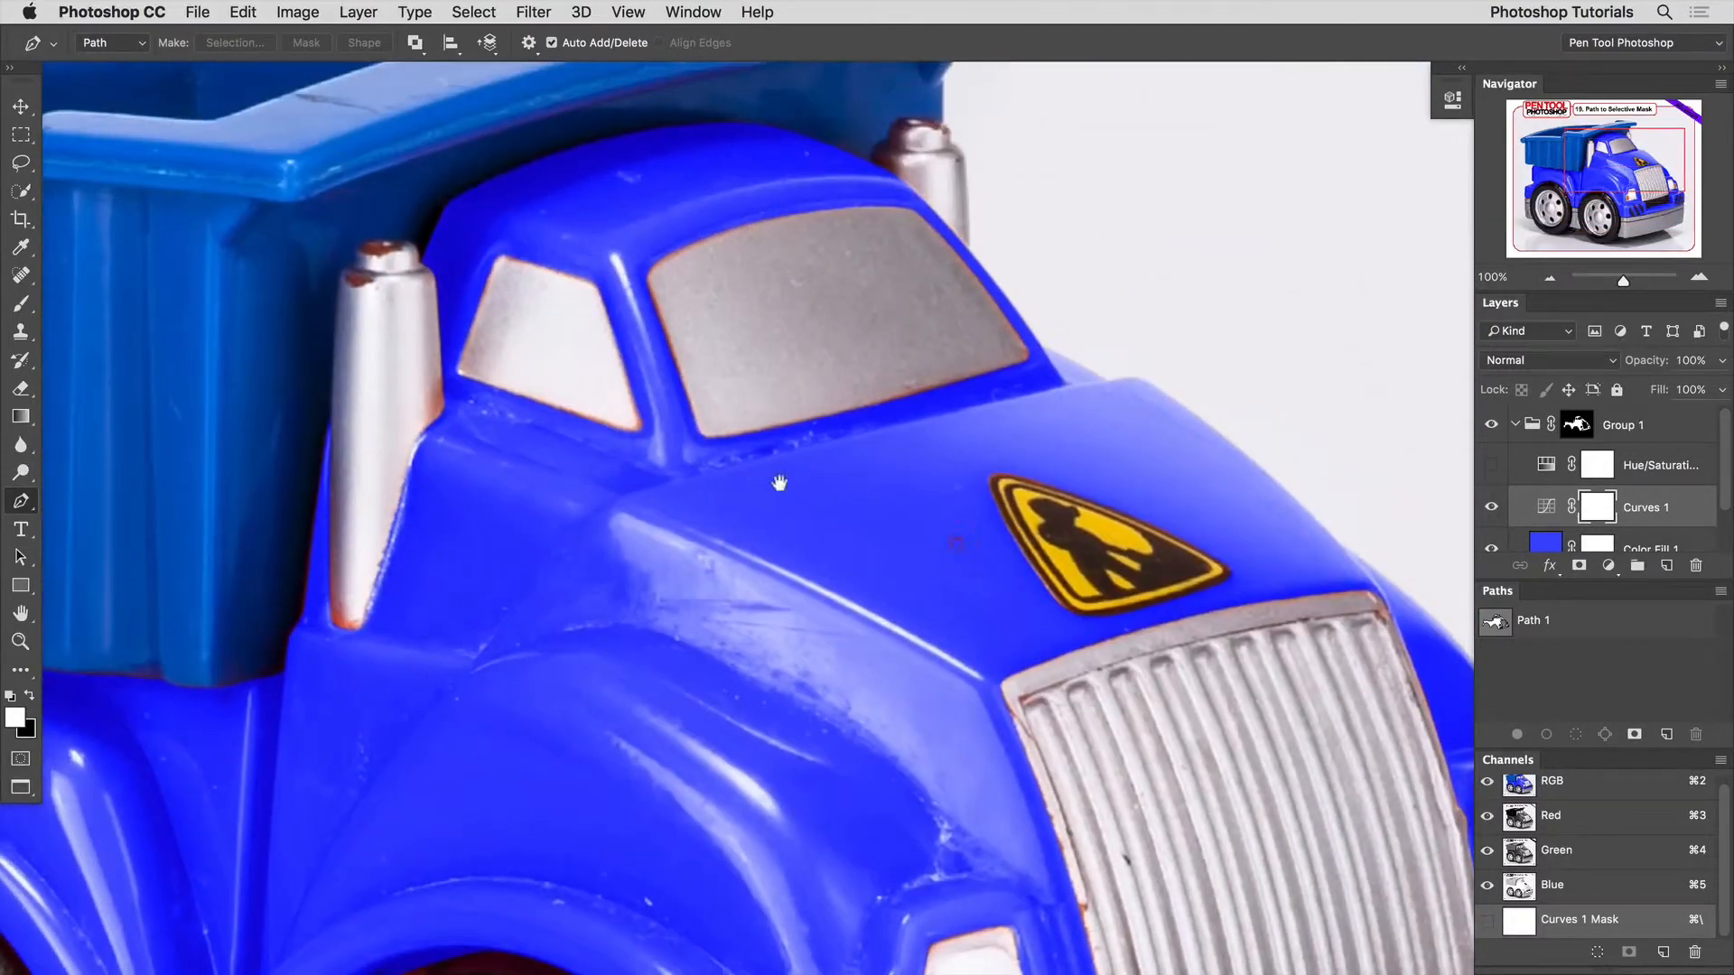
pyautogui.click(1576, 425)
pyautogui.click(1515, 425)
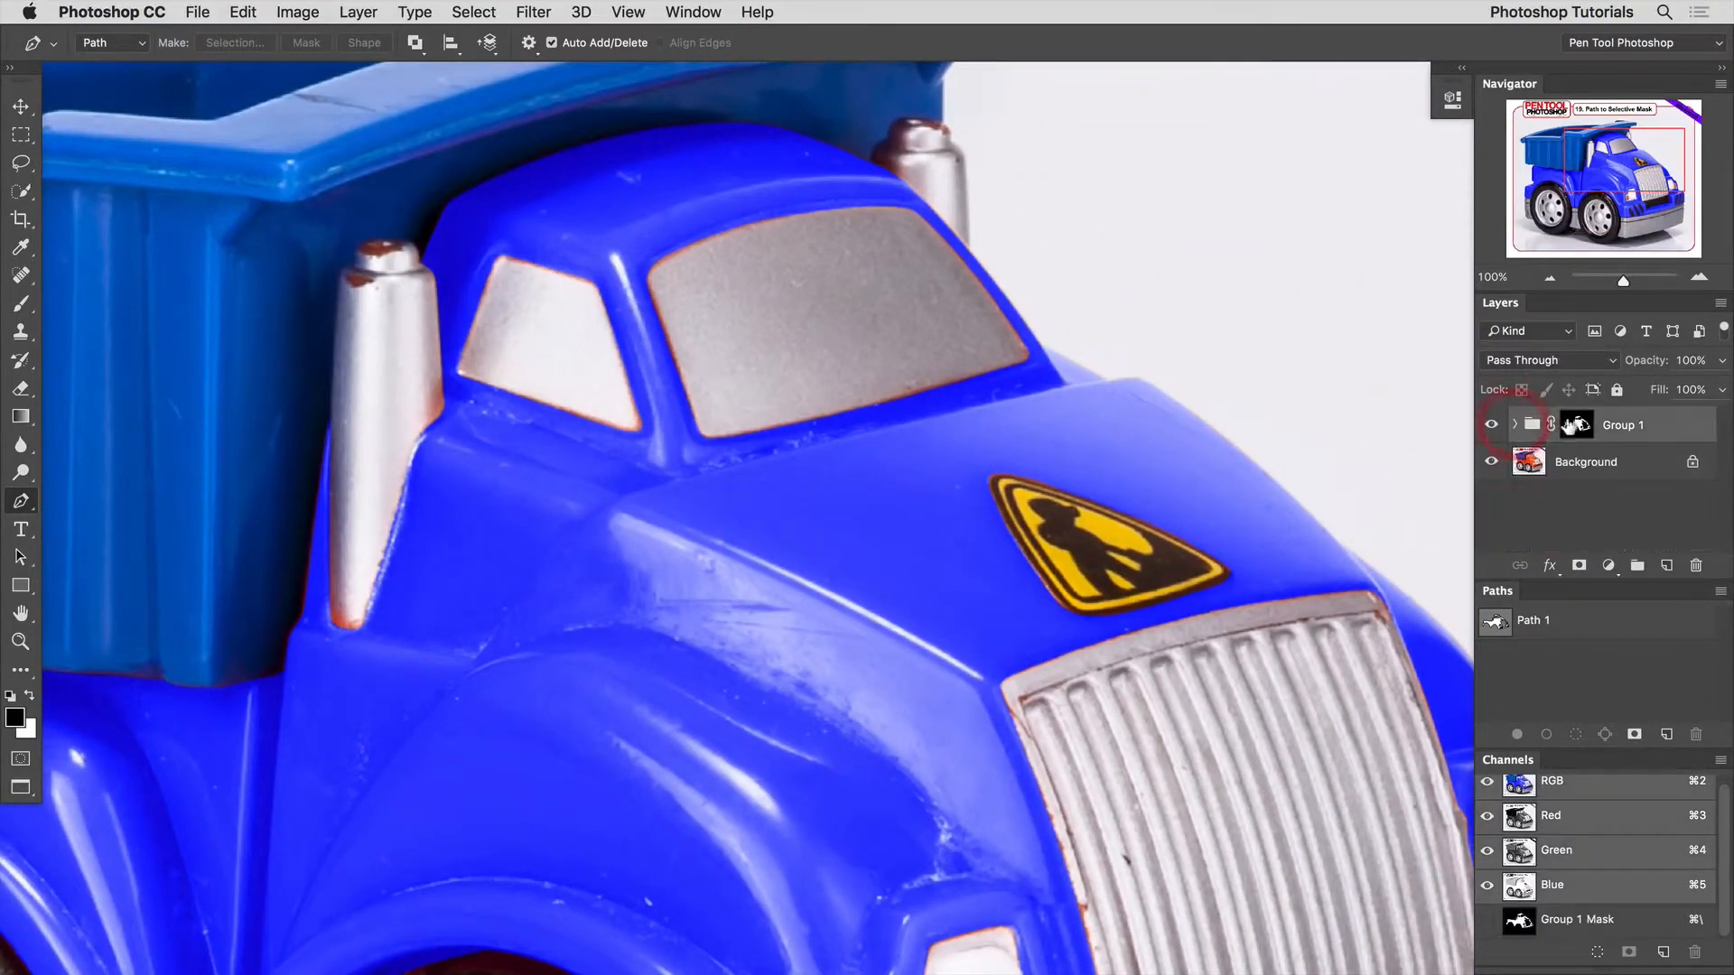
pyautogui.click(1492, 425)
pyautogui.click(1554, 462)
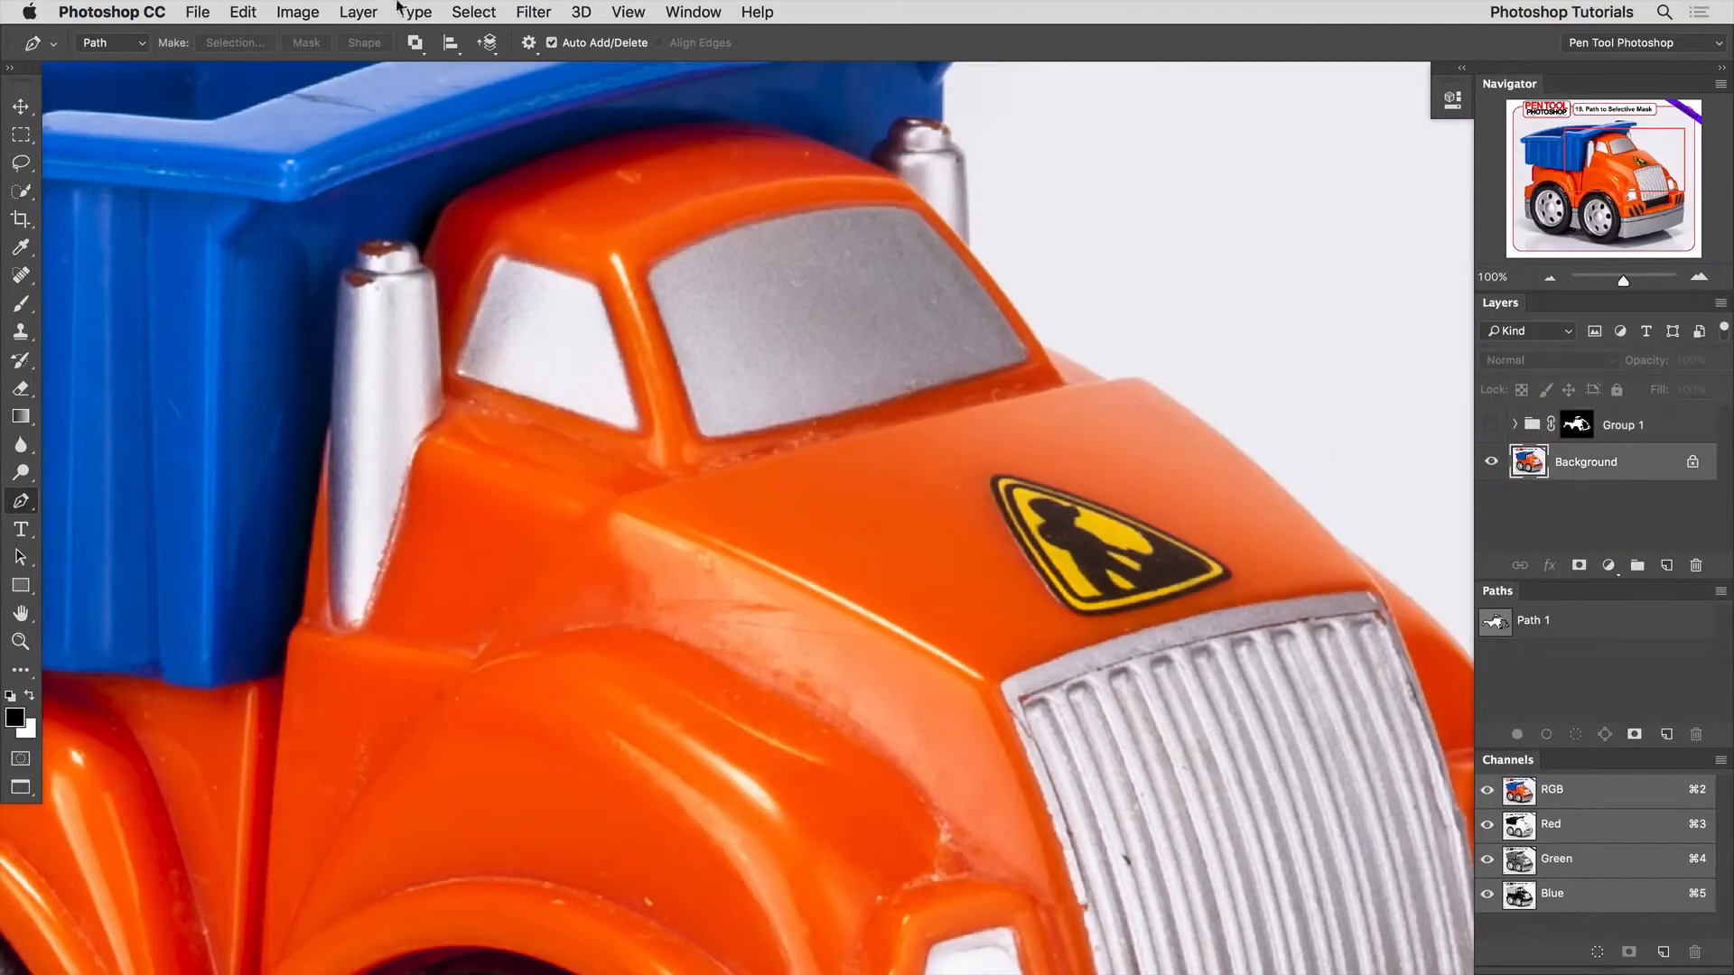
# Step: Start a Color Range selection sampled from the orange body, with Fuzziness at 114 and a Grayscale selection preview
pyautogui.click(474, 12)
pyautogui.click(493, 236)
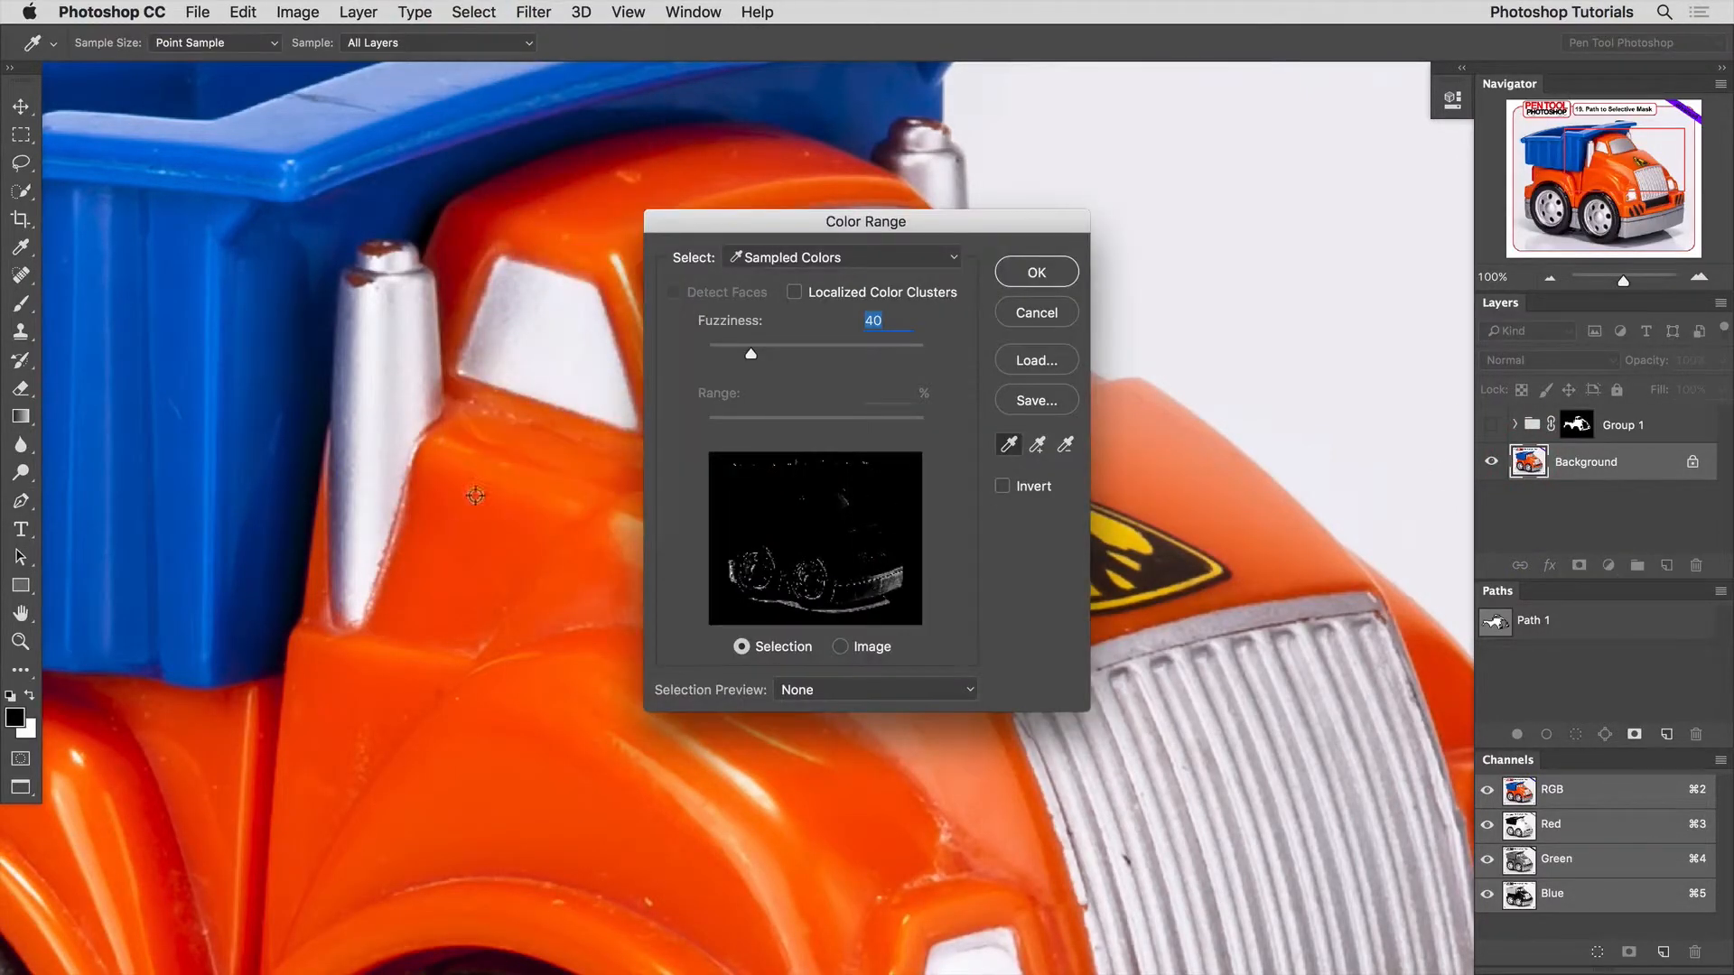
pyautogui.click(488, 510)
pyautogui.moveTo(794, 354); pyautogui.dragTo(831, 354)
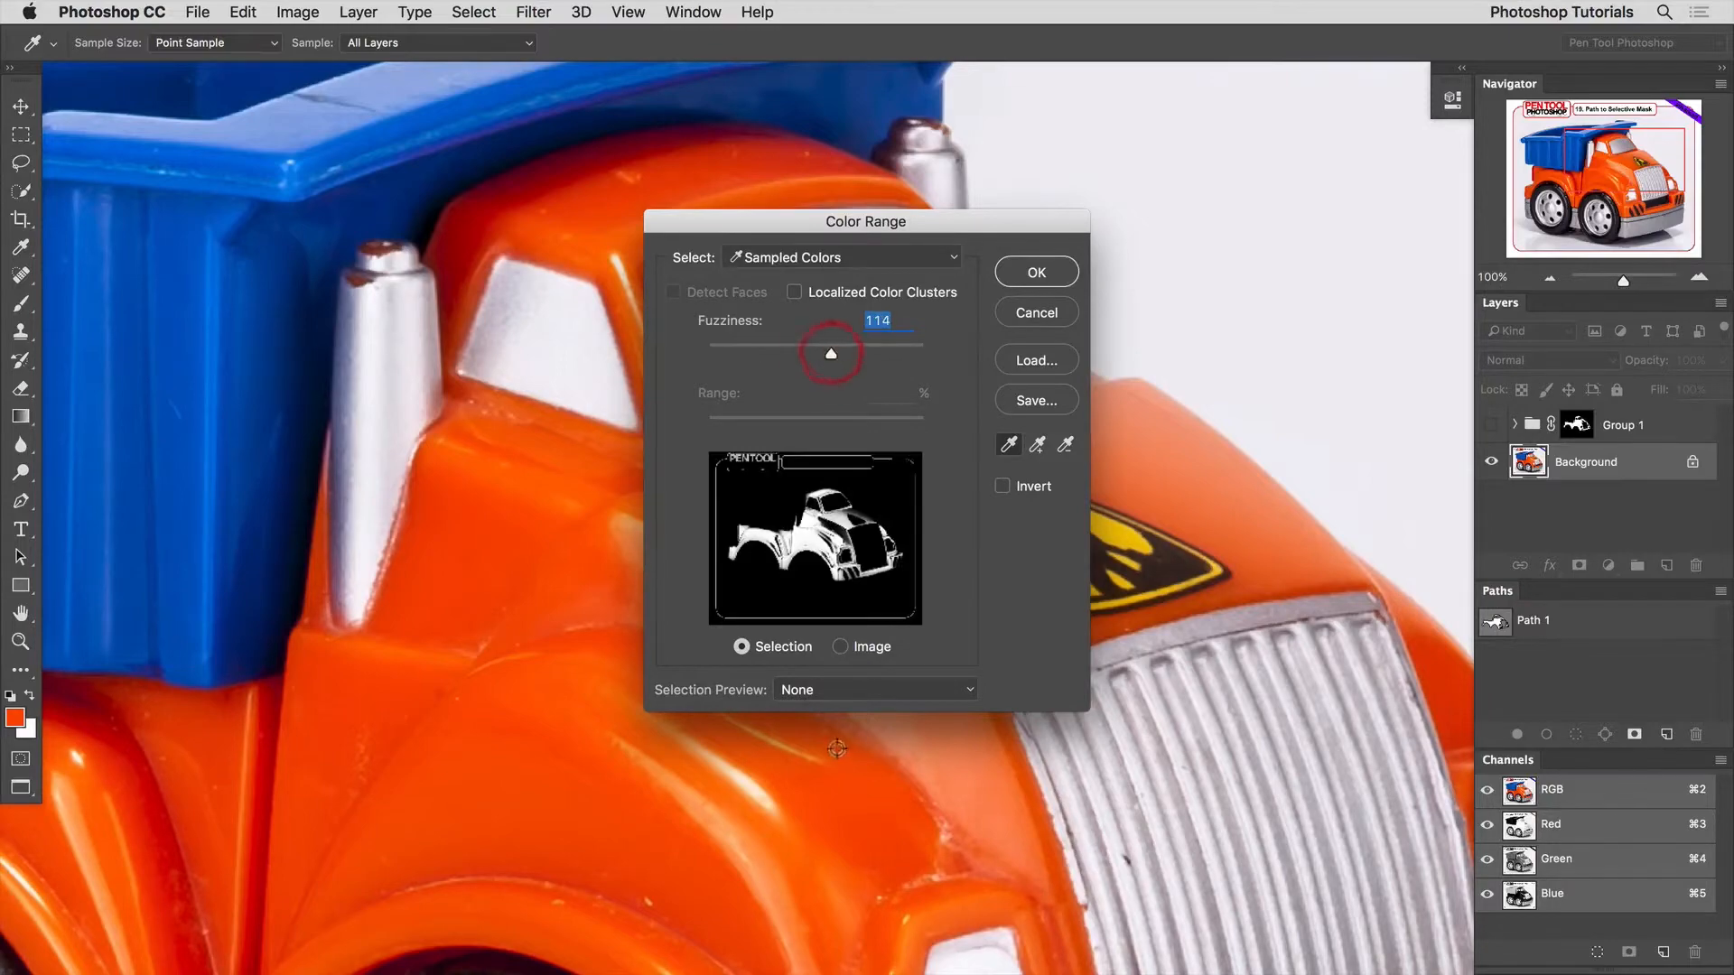
pyautogui.click(874, 689)
pyautogui.click(808, 717)
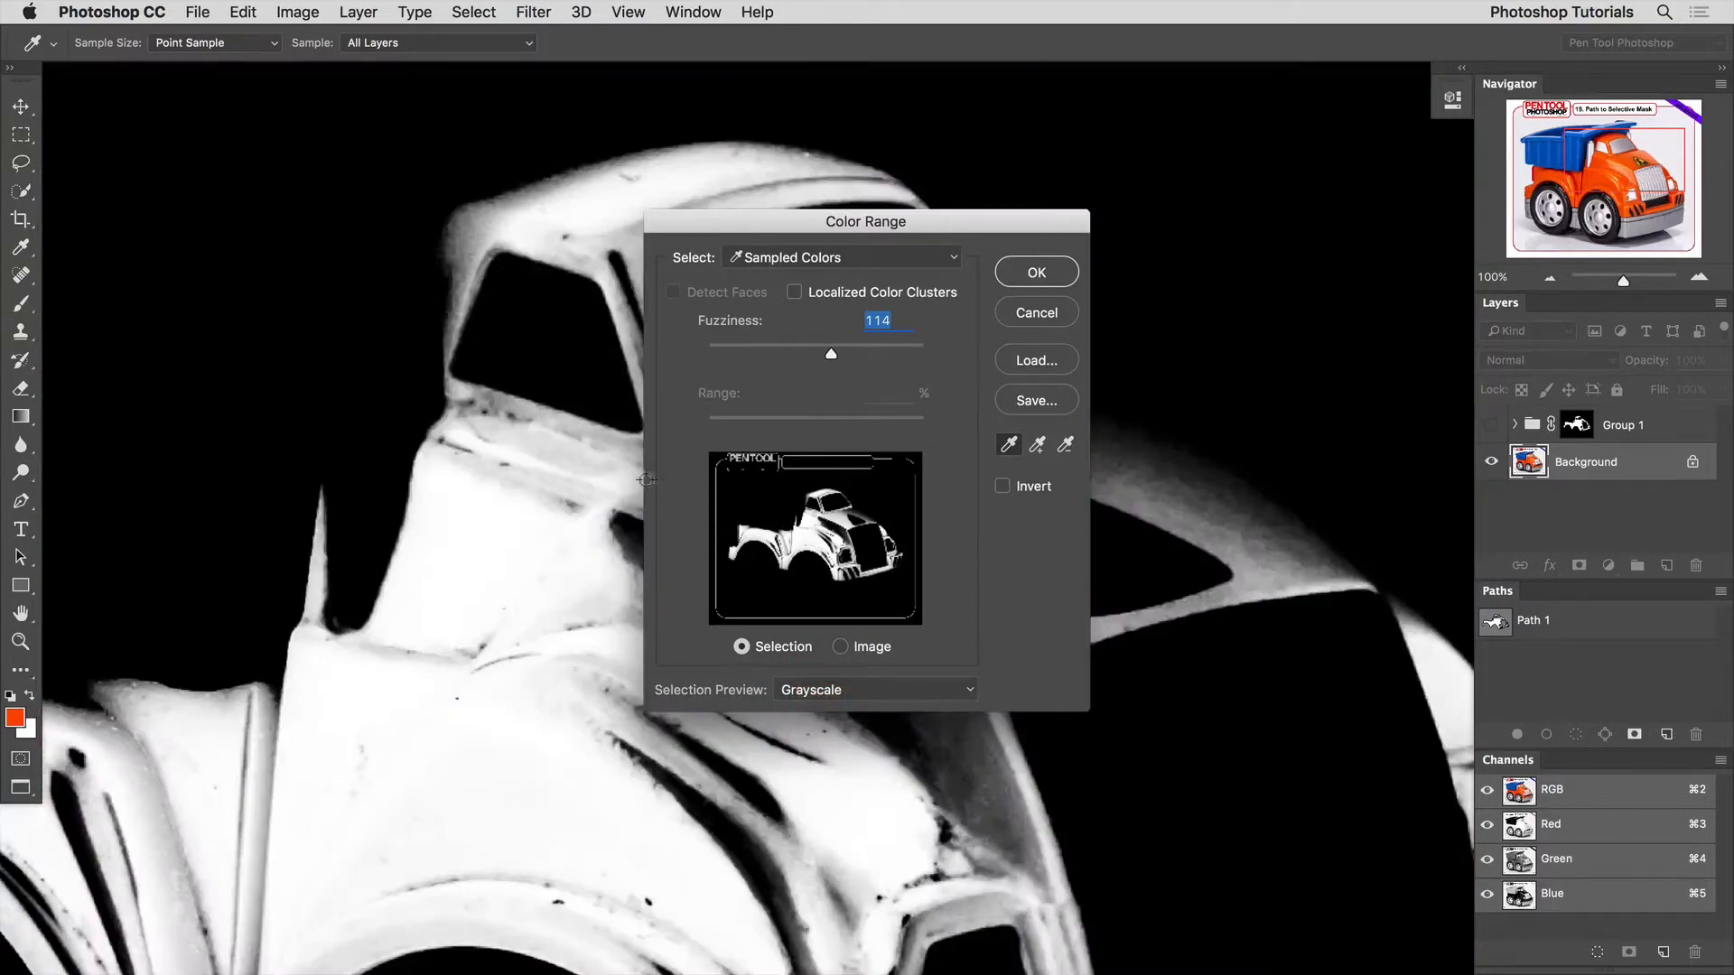
# Step: Raise the Fuzziness to 184, add the hood's orange near the windshield to the sampled colours, and accept the selection
pyautogui.moveTo(833, 354); pyautogui.dragTo(890, 354)
pyautogui.moveTo(847, 223); pyautogui.dragTo(1271, 201)
pyautogui.moveTo(1316, 330); pyautogui.dragTo(1331, 331)
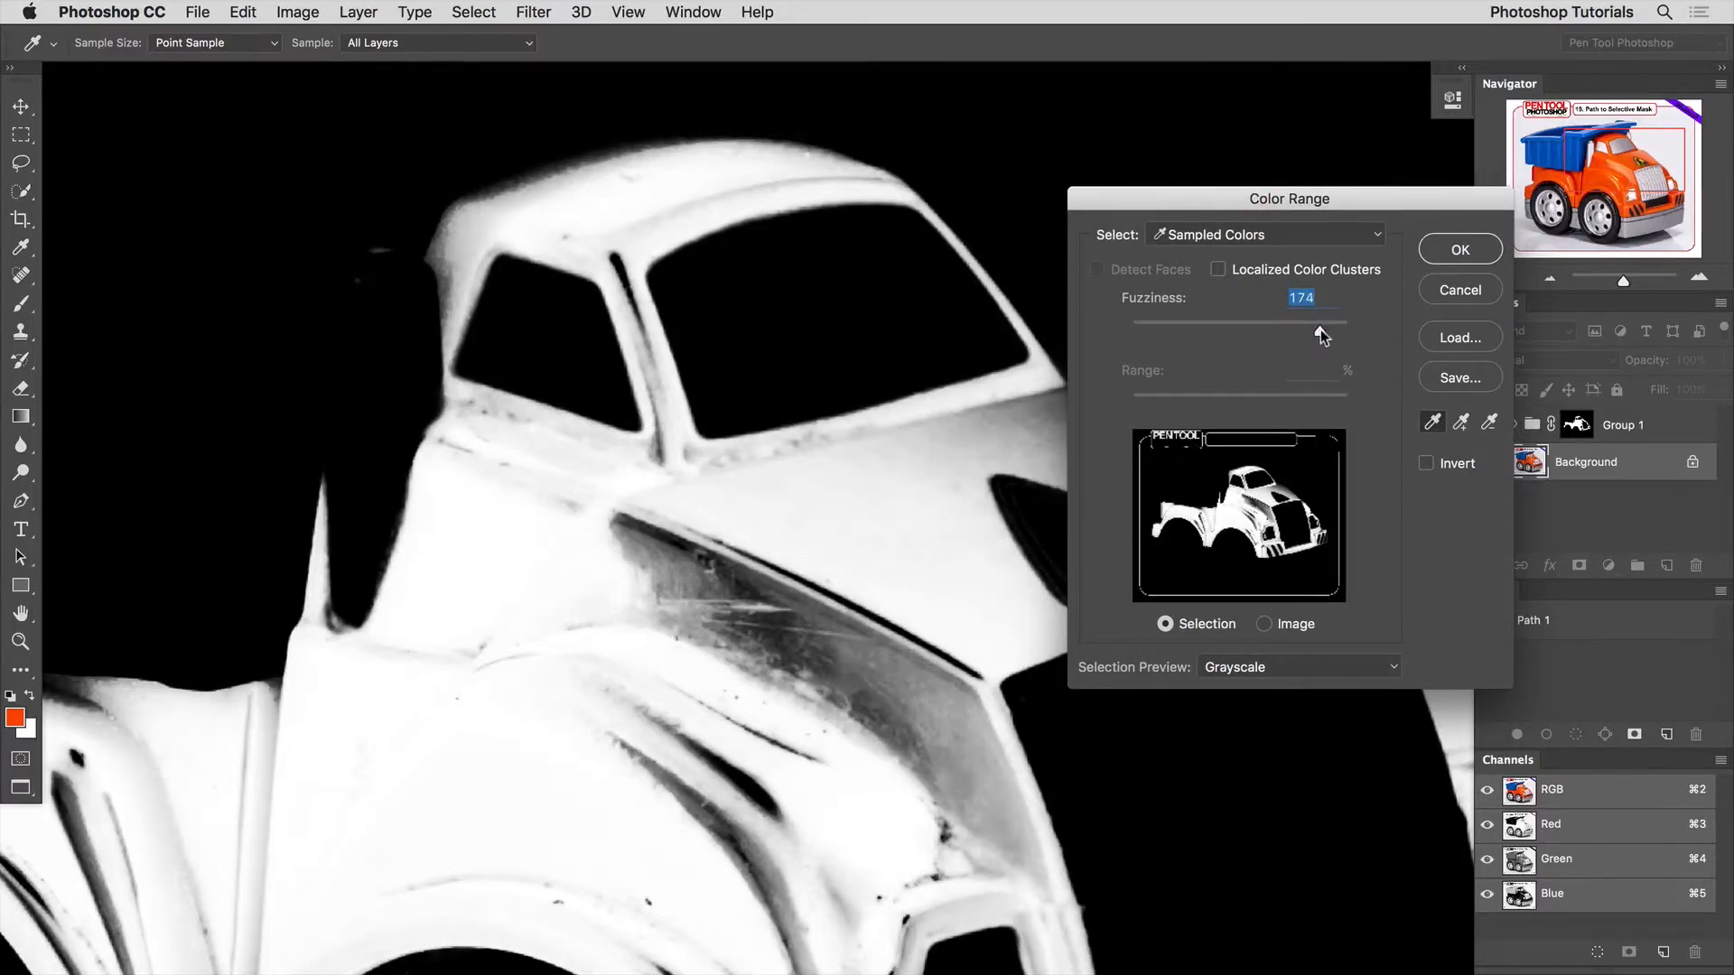
pyautogui.keyDown('shift'); pyautogui.click(999, 437); pyautogui.keyUp('shift')
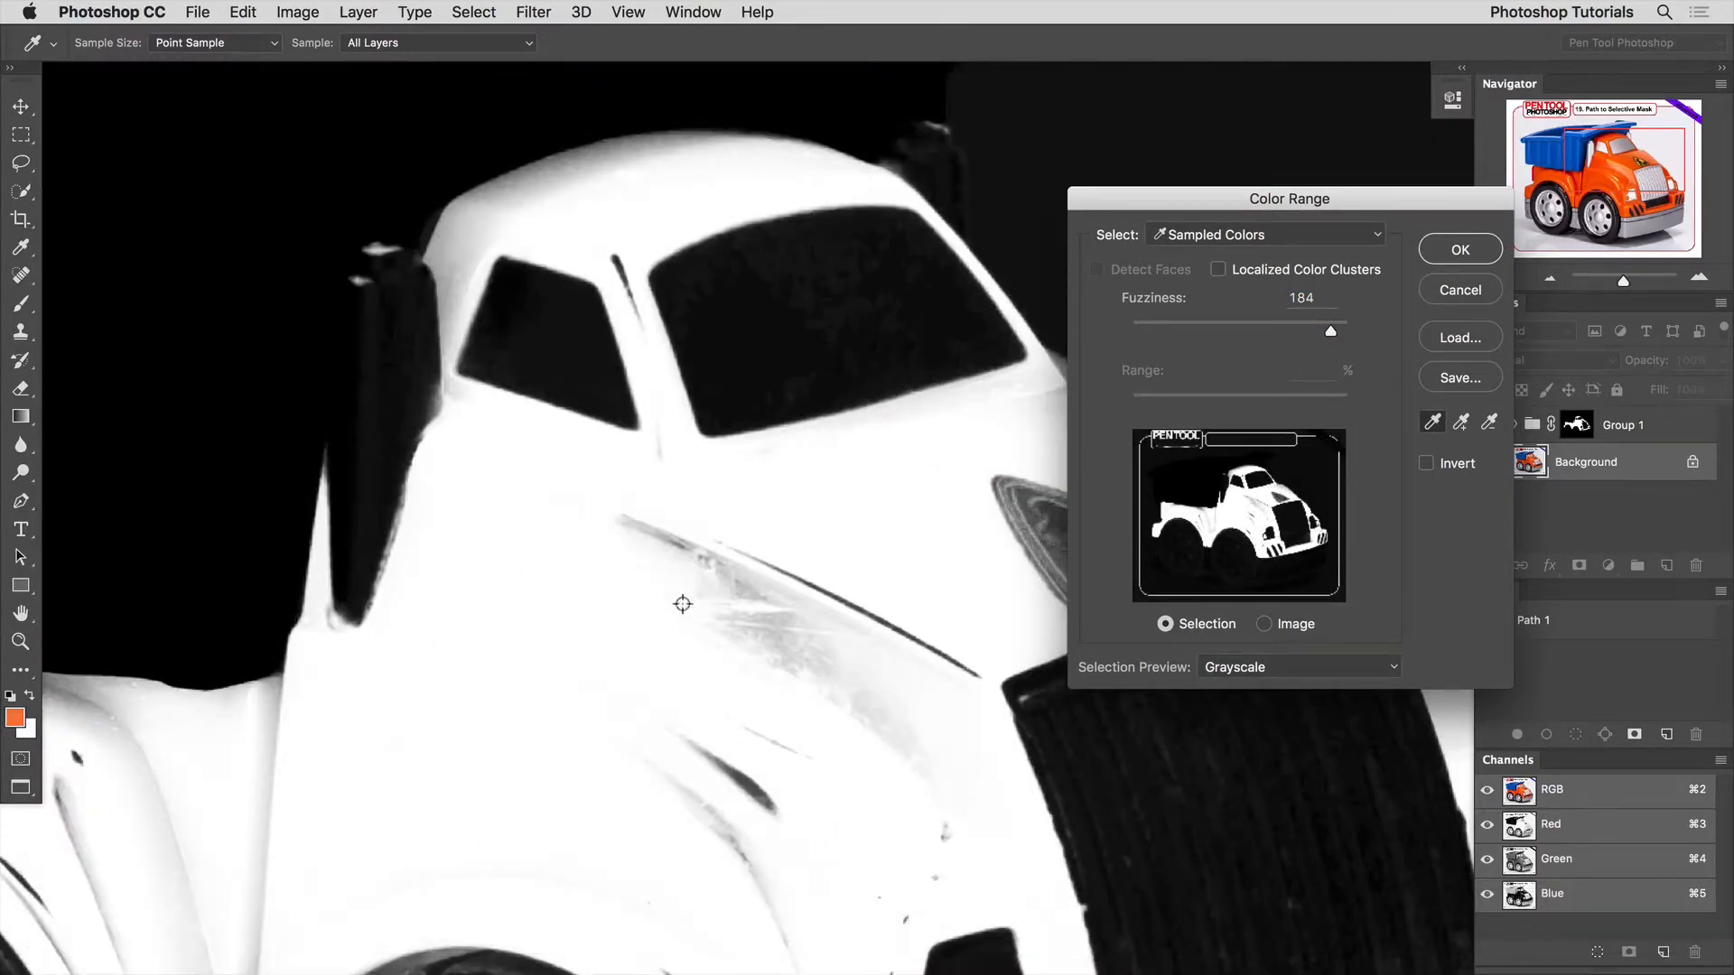
pyautogui.click(1488, 251)
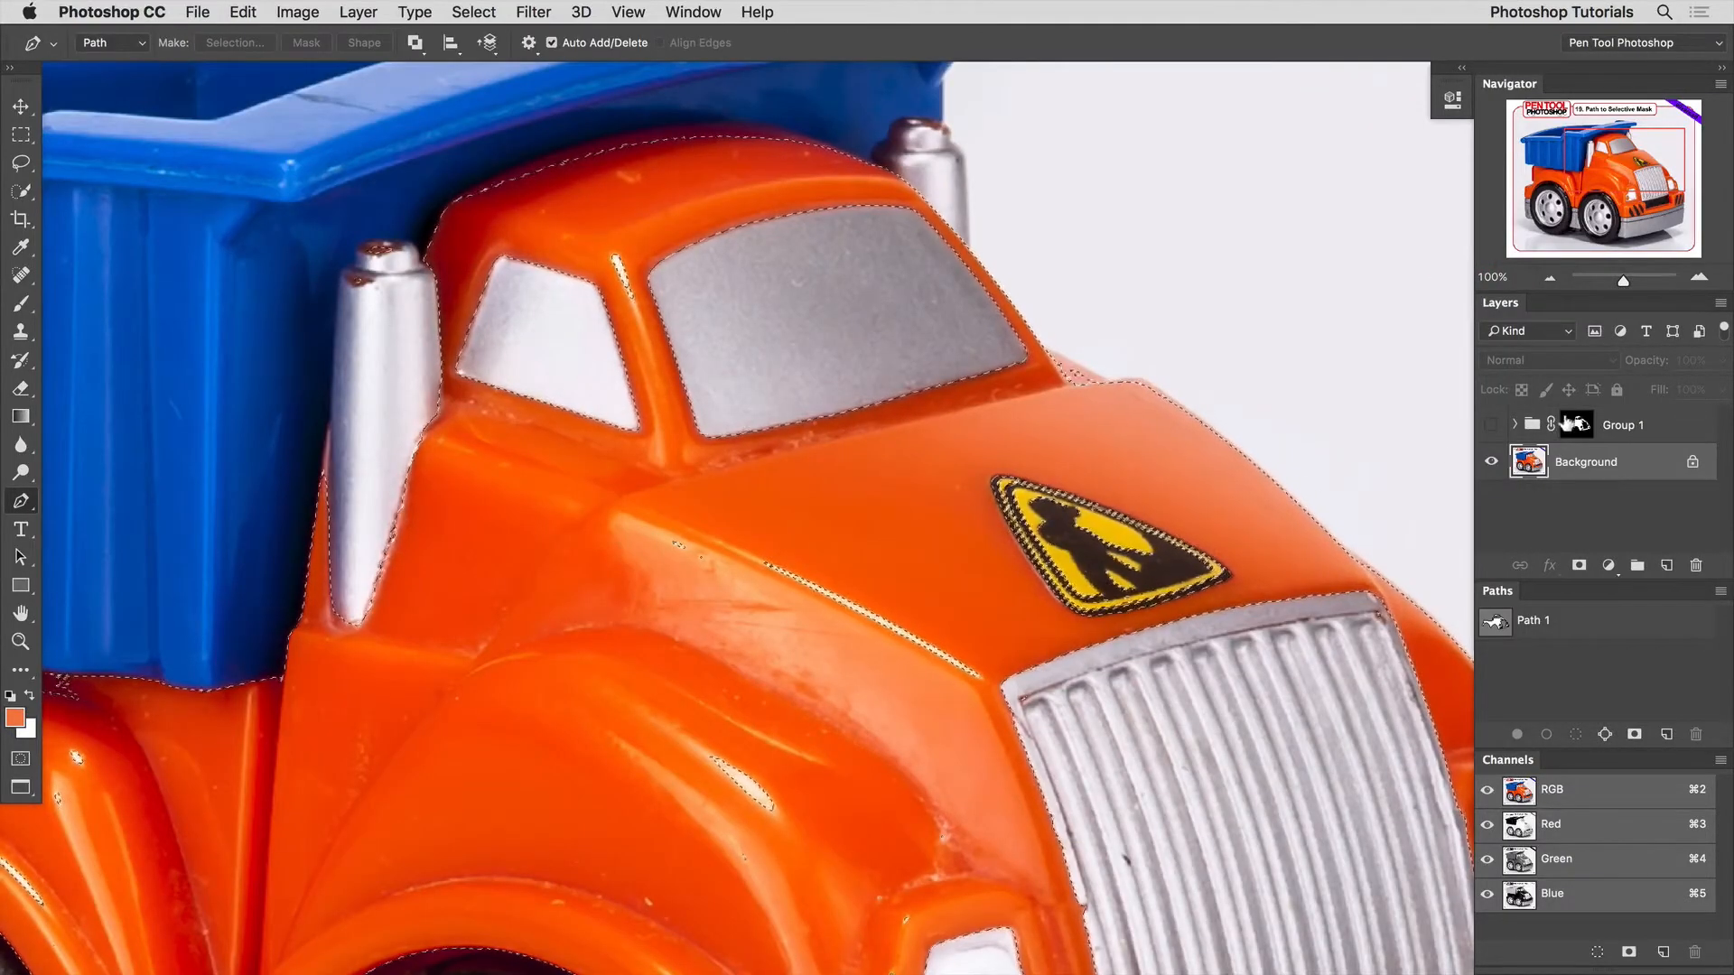
# Step: Show Group 1, target its mask with the Brush tool, and hide the selection outline without deselecting
pyautogui.click(1491, 424)
pyautogui.click(1576, 424)
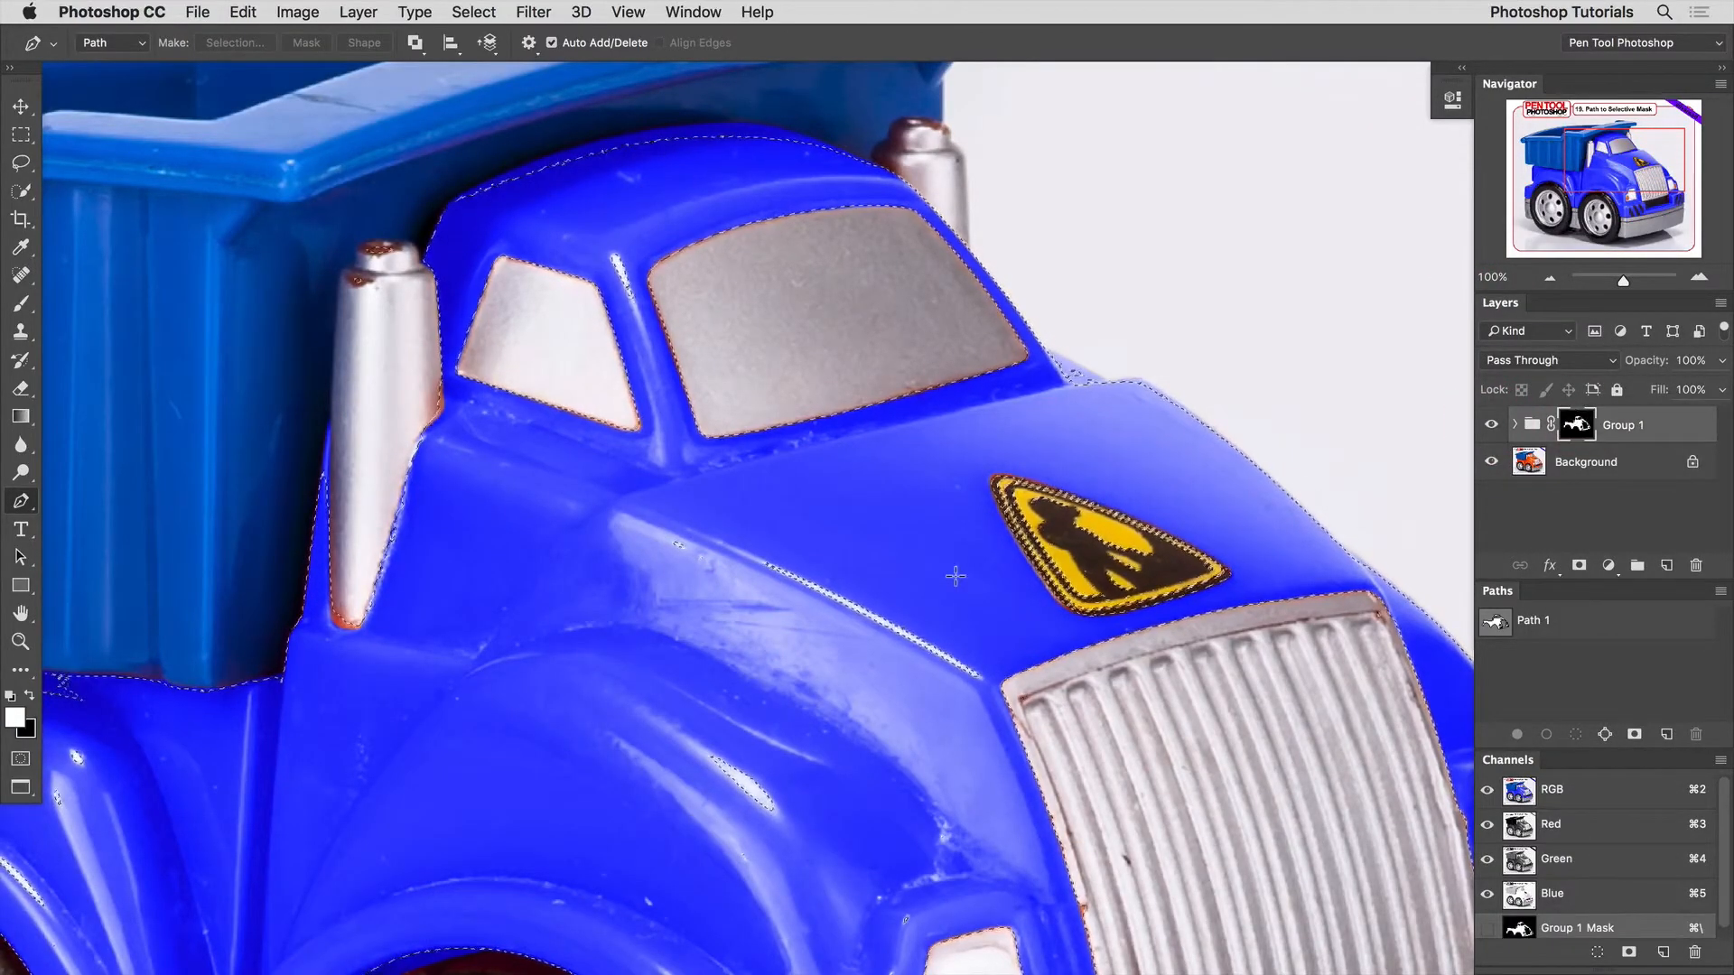
pyautogui.press('b')
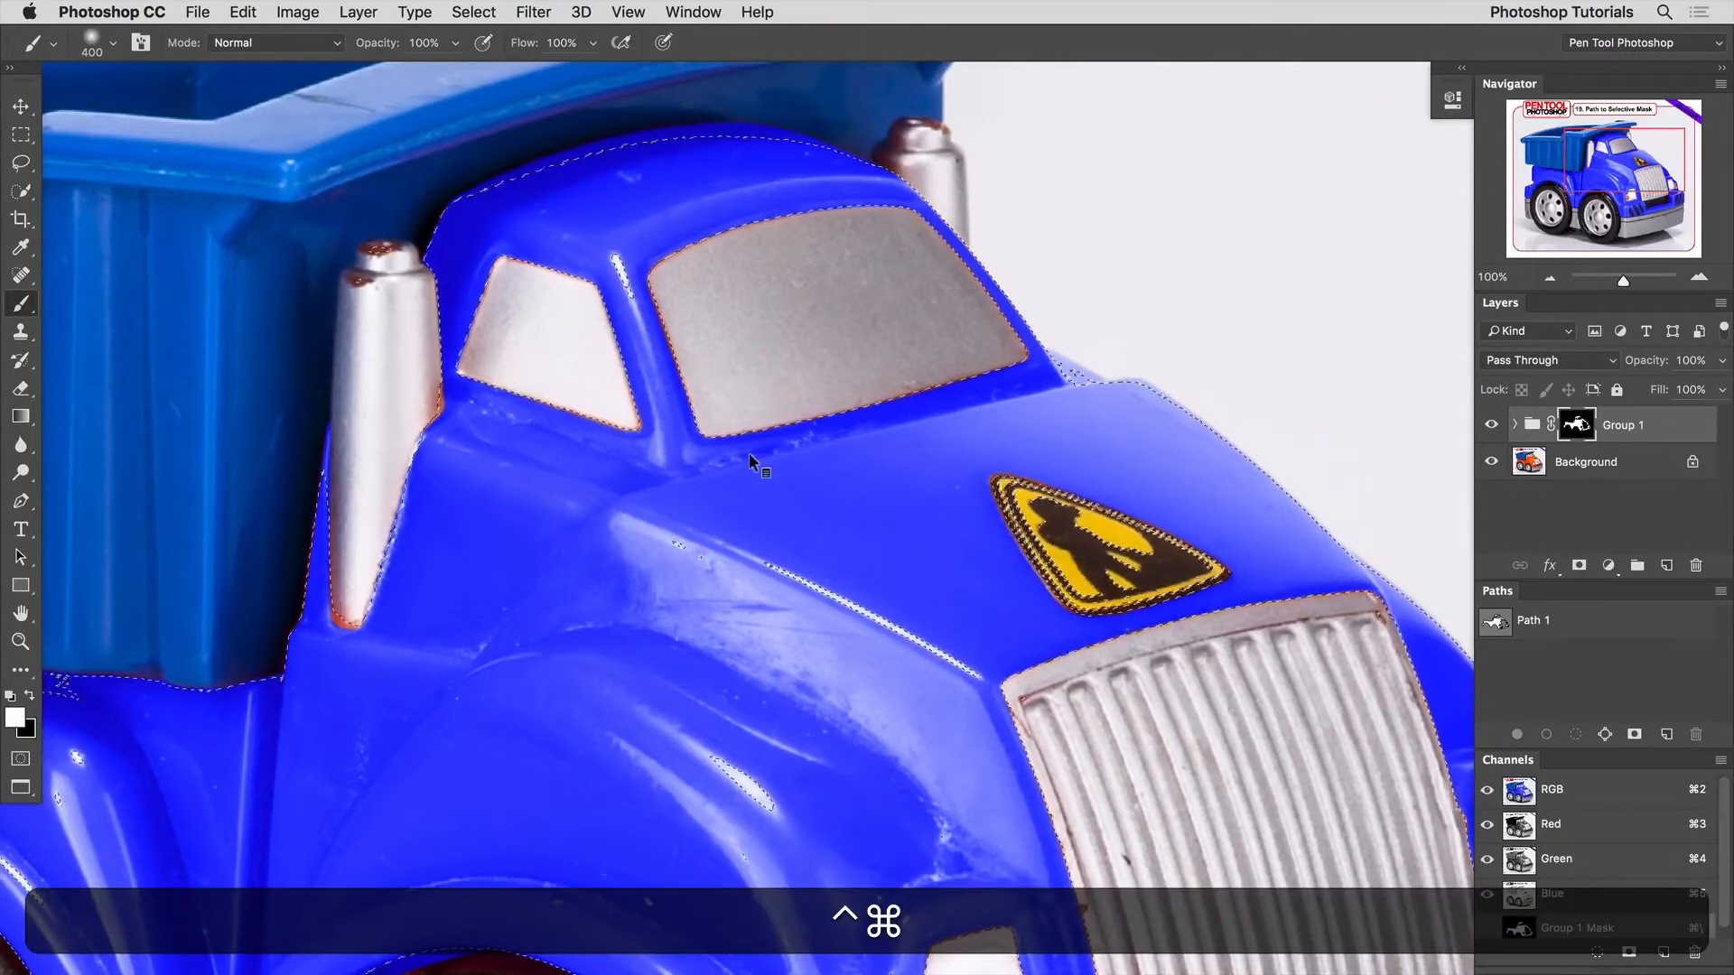
pyautogui.press('ctrl+super+h')
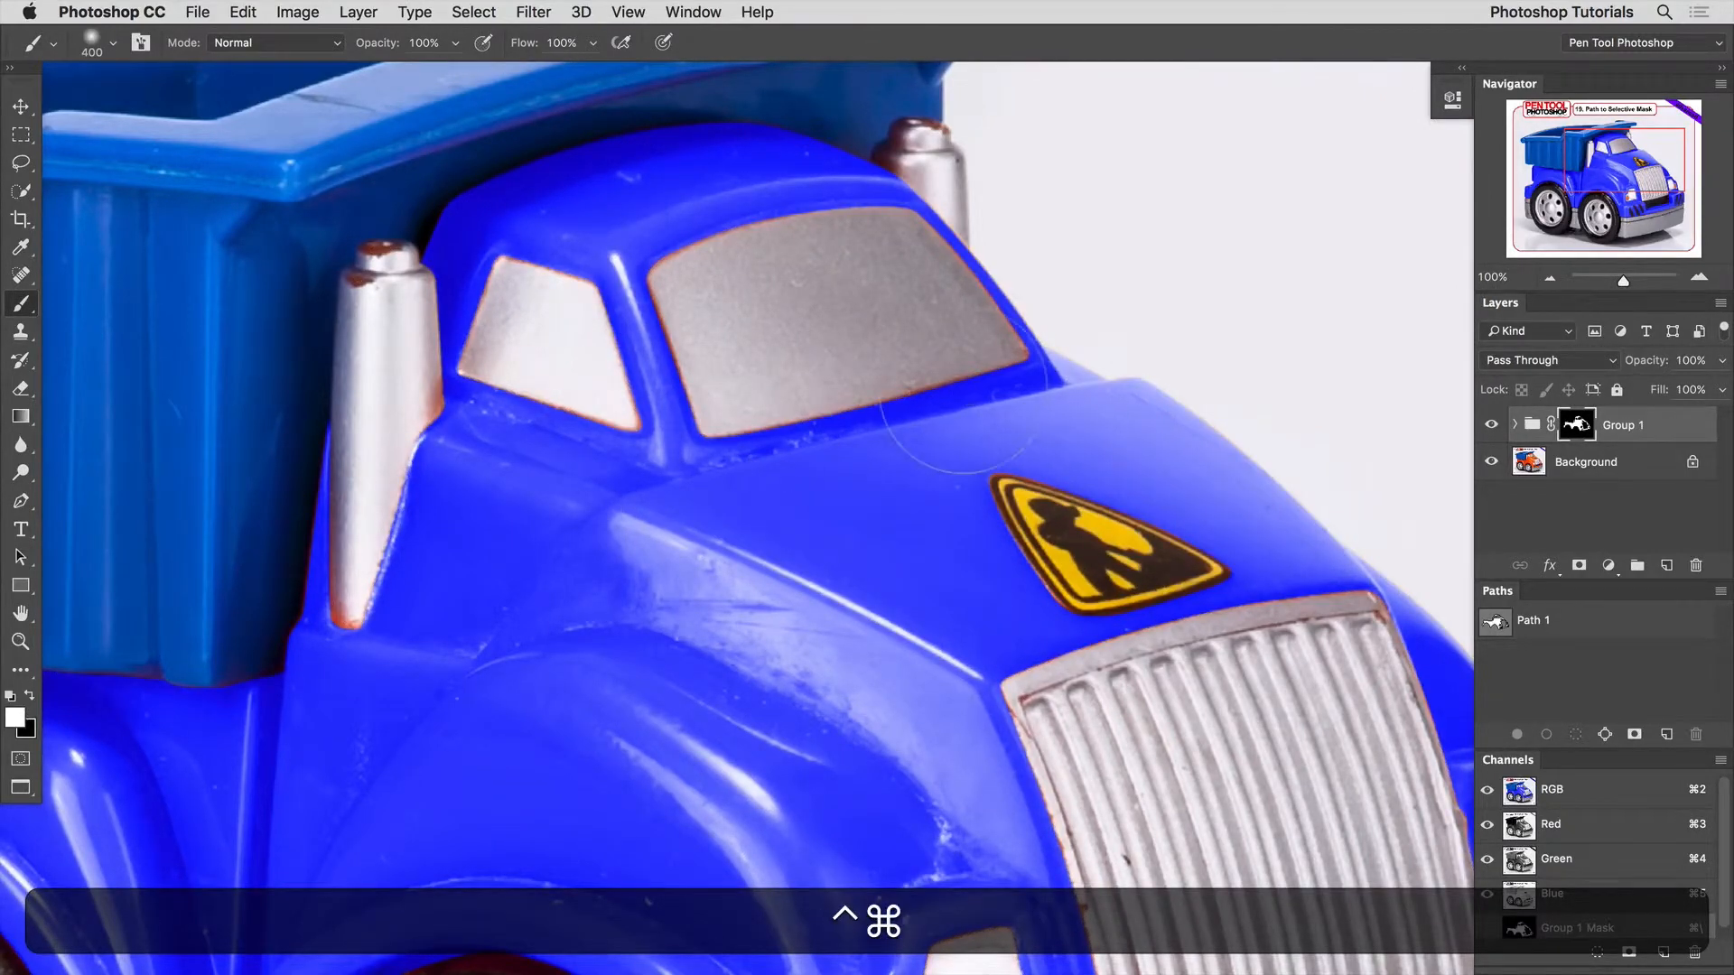
pyautogui.click(630, 11)
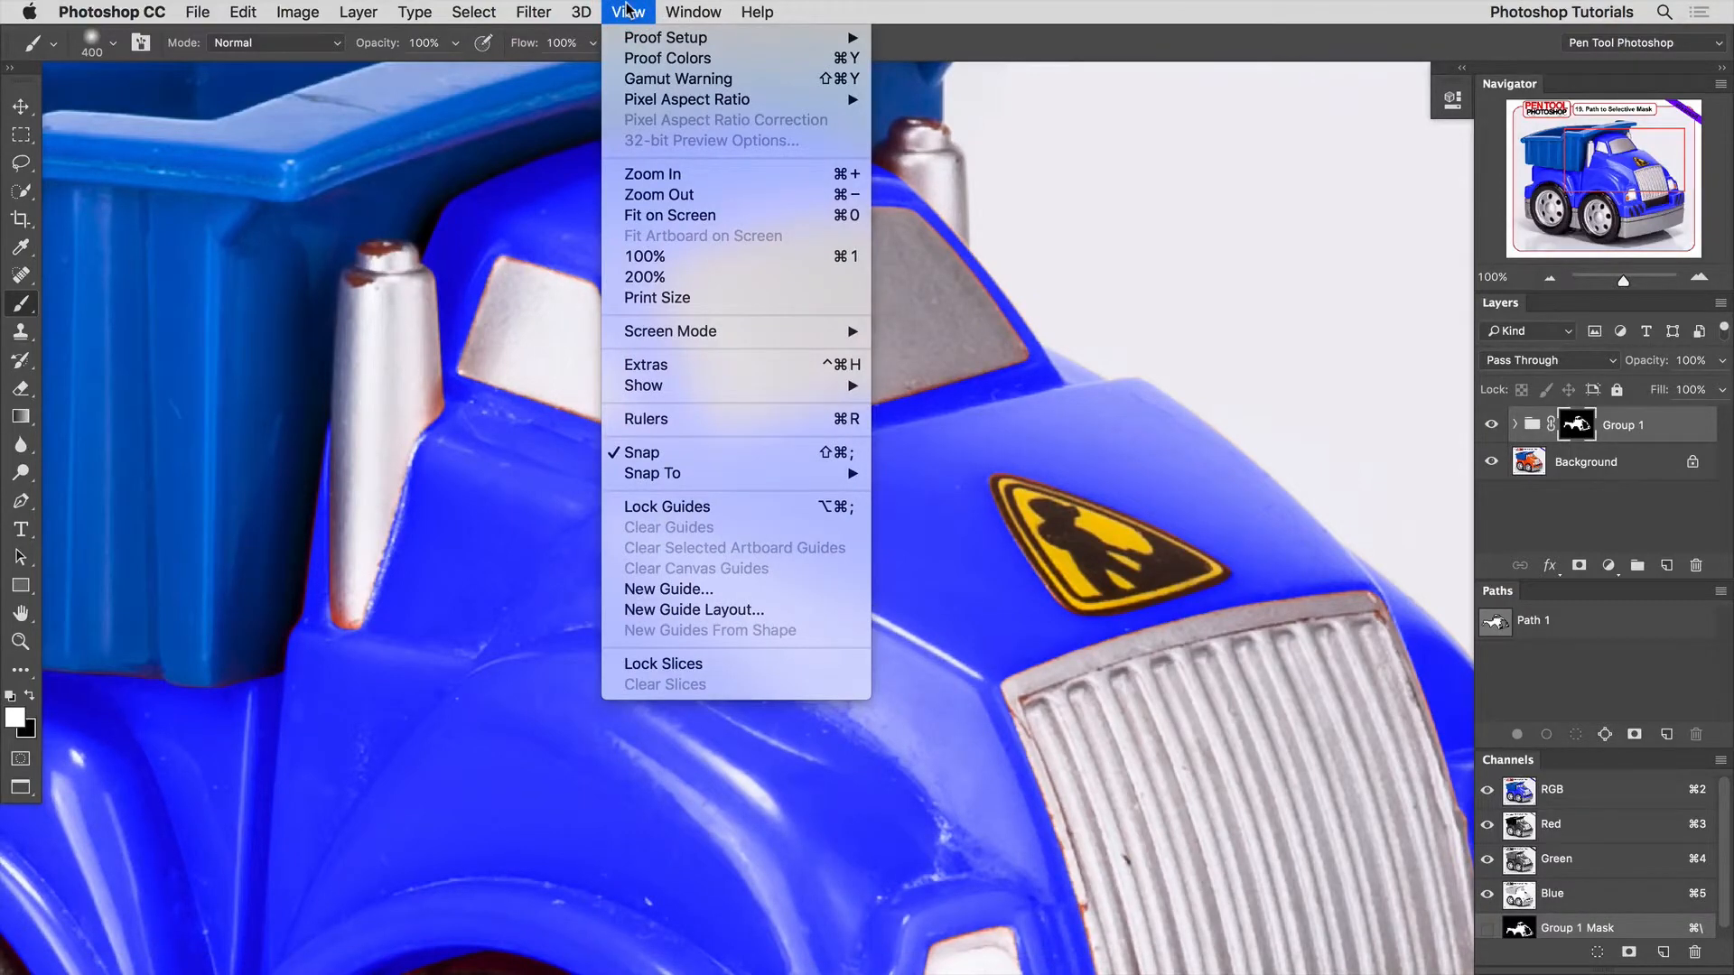
pyautogui.click(888, 366)
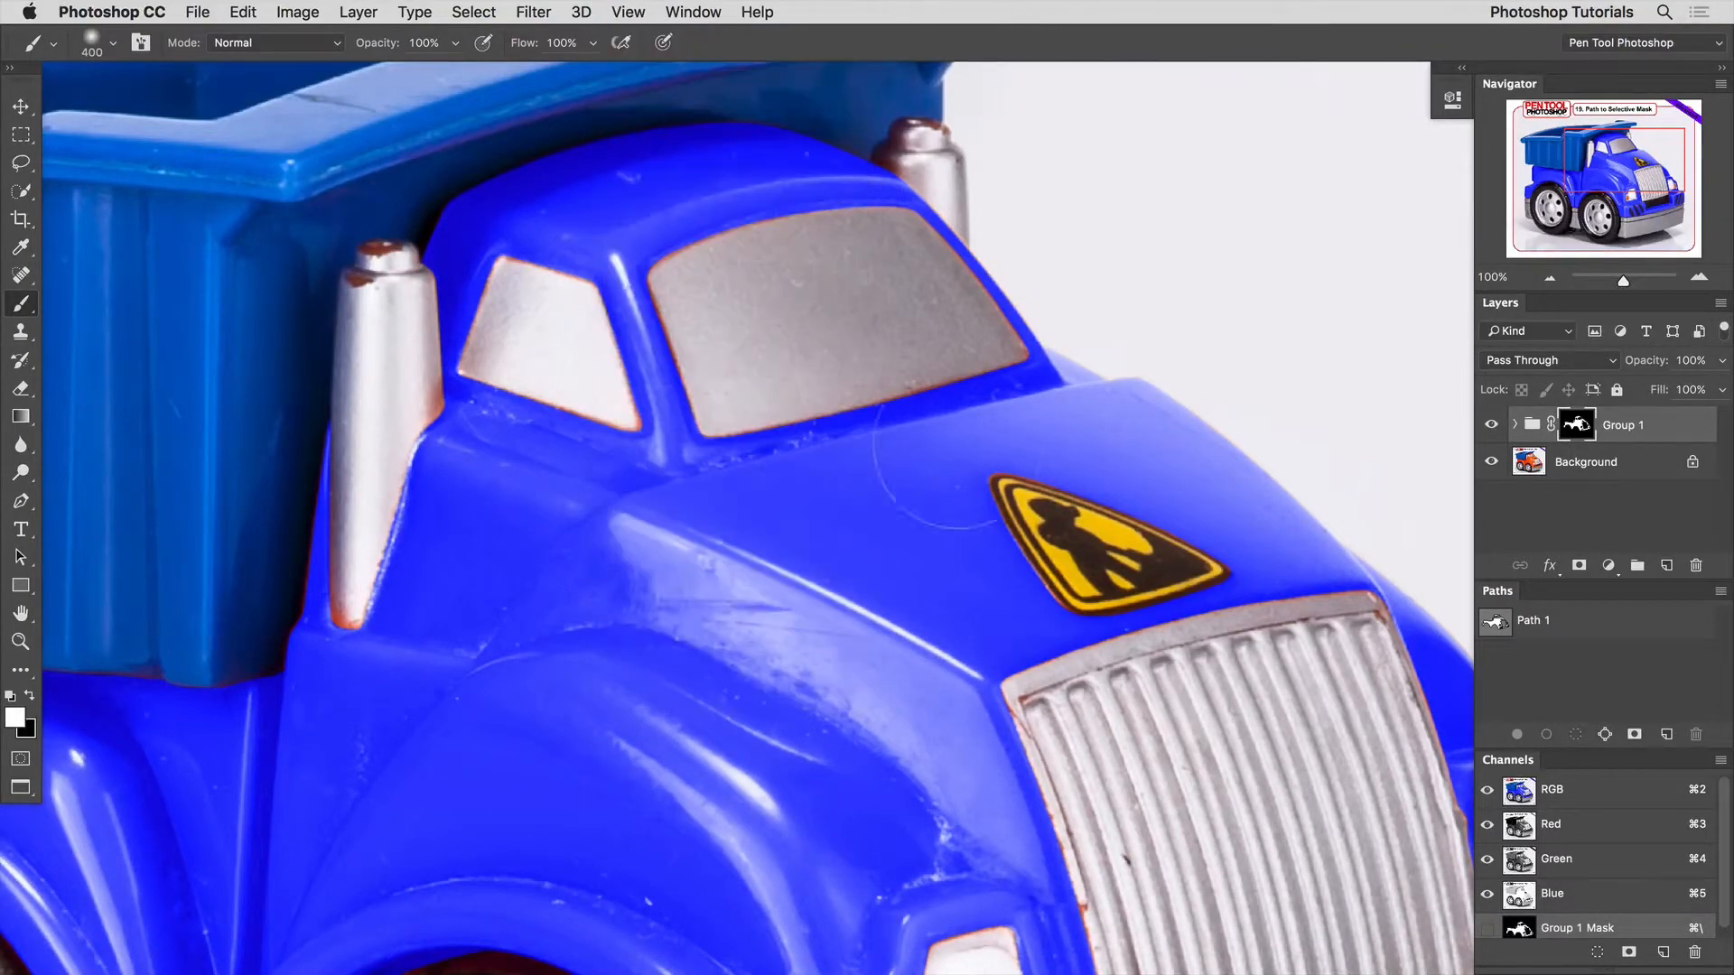
# Step: Set up a soft round brush with 0% hardness and a size of 90 px
pyautogui.press('[')
pyautogui.press('[')
pyautogui.press('[')
pyautogui.press('[')
pyautogui.rightClick(916, 528)
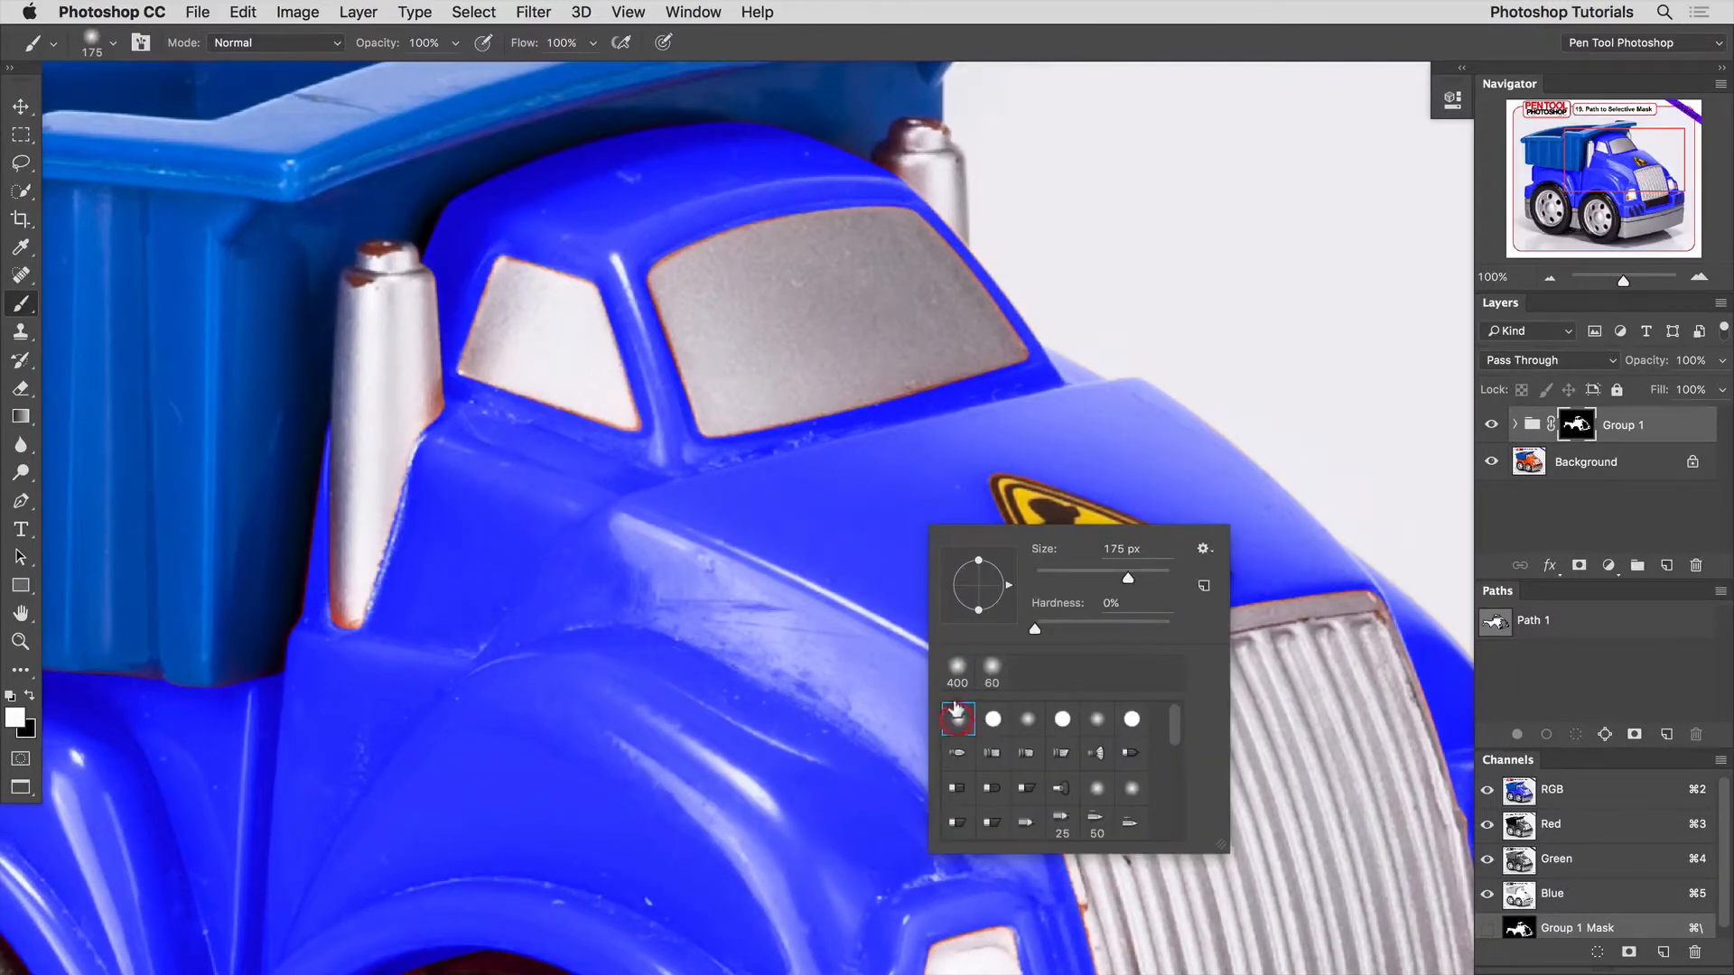
pyautogui.press('Return')
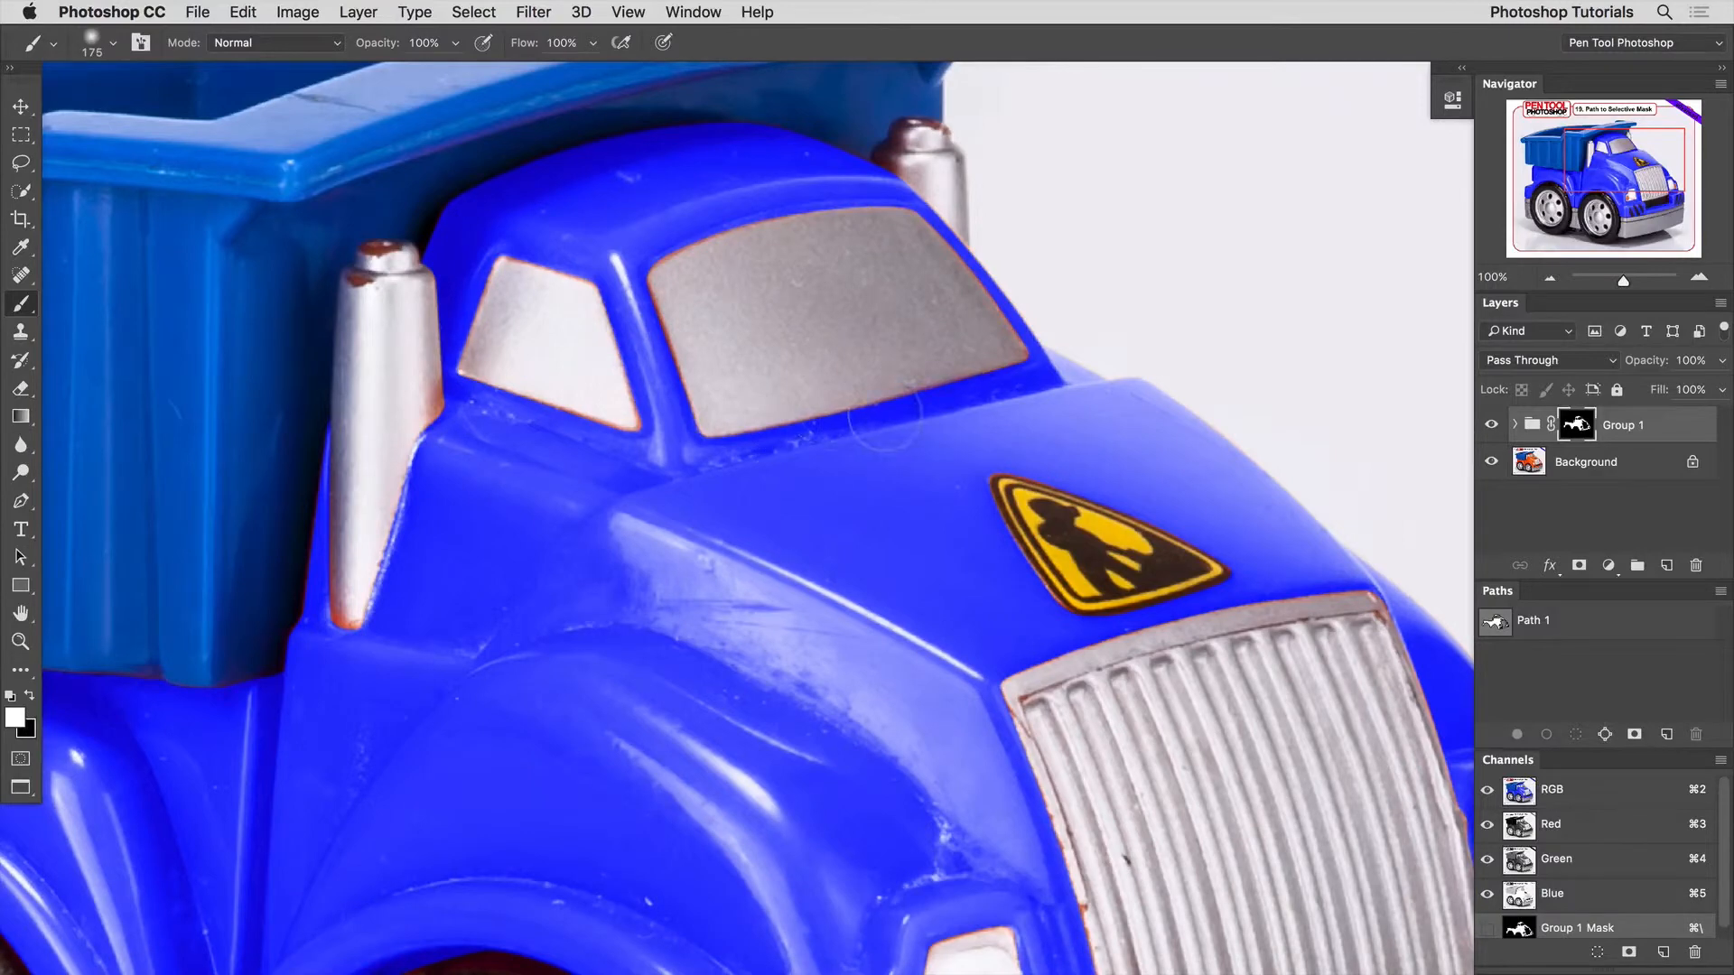
pyautogui.press('[')
pyautogui.press('[')
pyautogui.press('[')
pyautogui.press('[')
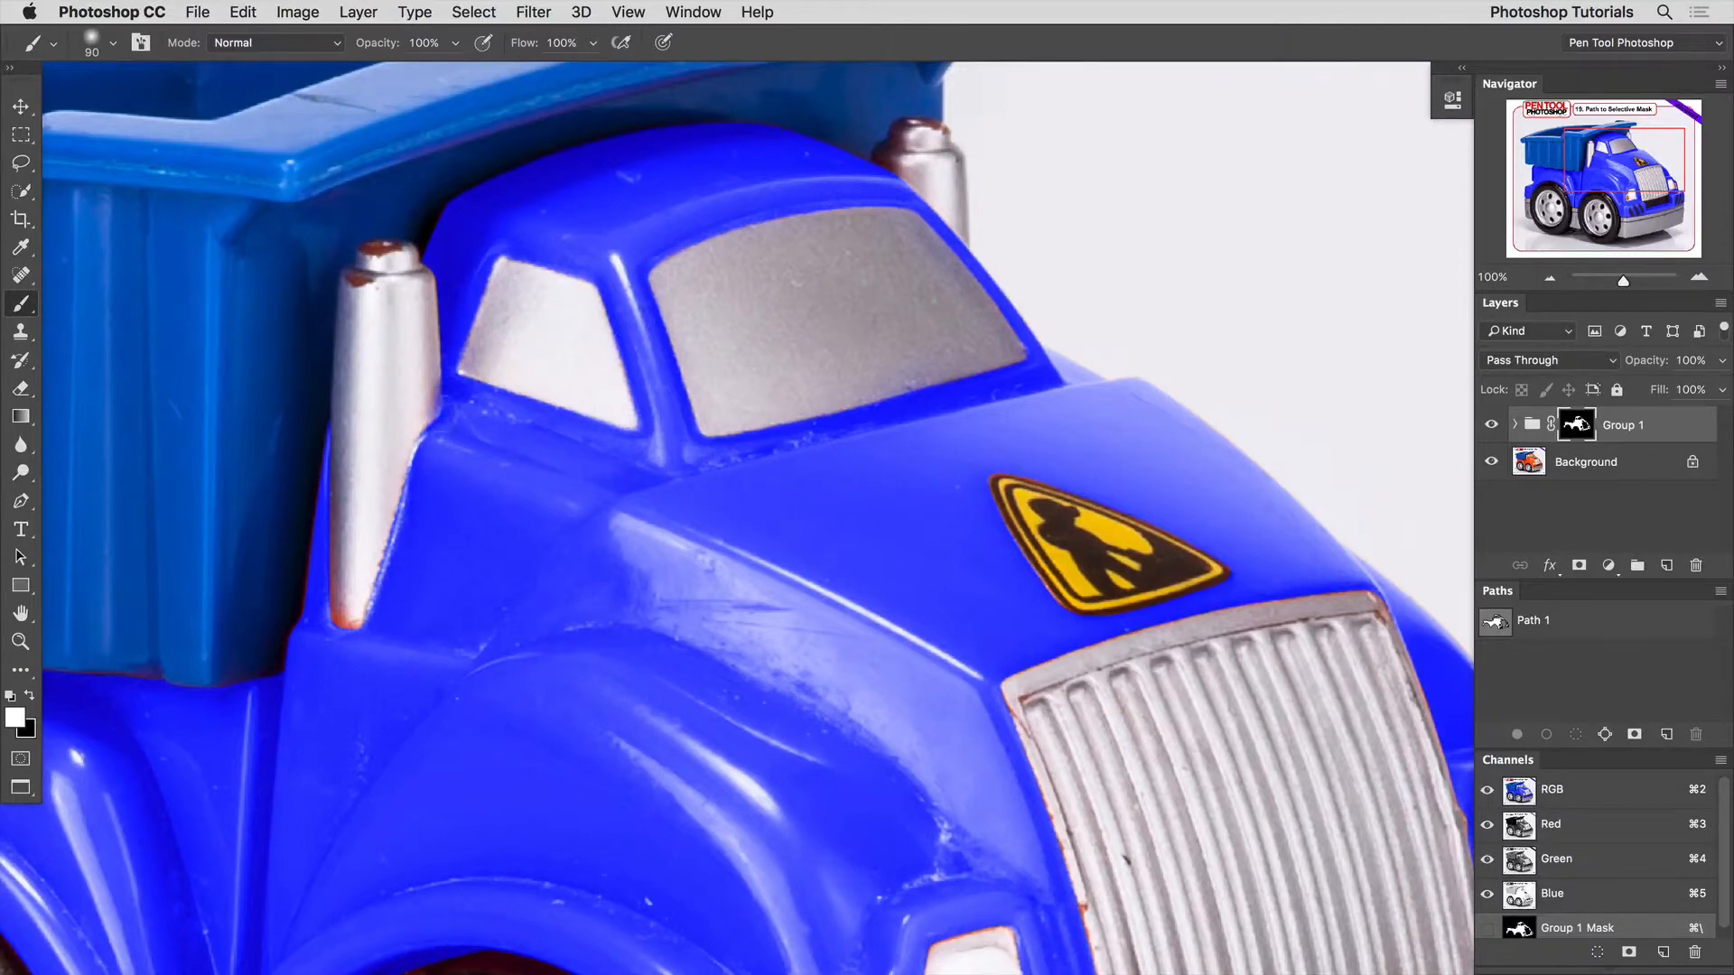
# Step: Paint white on the group mask over the exhaust pipe's top and the warning sign, and undo the sign stroke
pyautogui.moveTo(421, 246); pyautogui.dragTo(406, 236)
pyautogui.moveTo(976, 495); pyautogui.dragTo(1025, 576)
pyautogui.press('super+z')
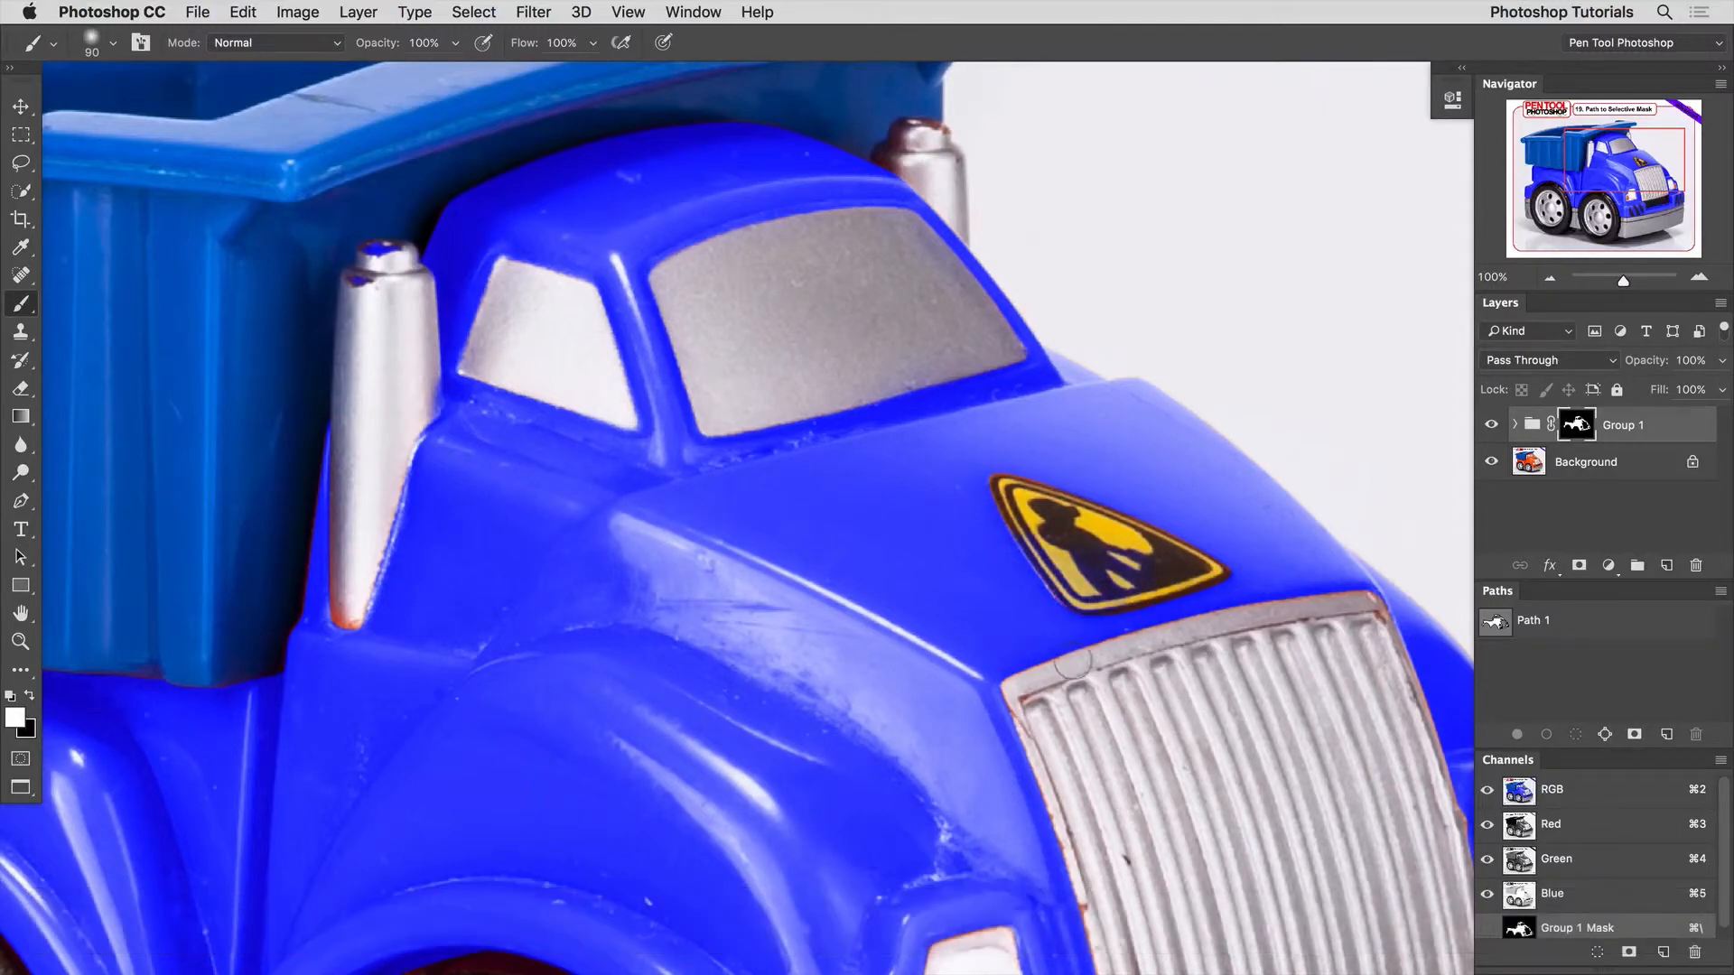
pyautogui.press('super+z')
# Step: Paint white on the group mask over the orange fringe along the grille's edge, a bumper stripe and the front wheel arch
pyautogui.moveTo(949, 732); pyautogui.dragTo(829, 536)
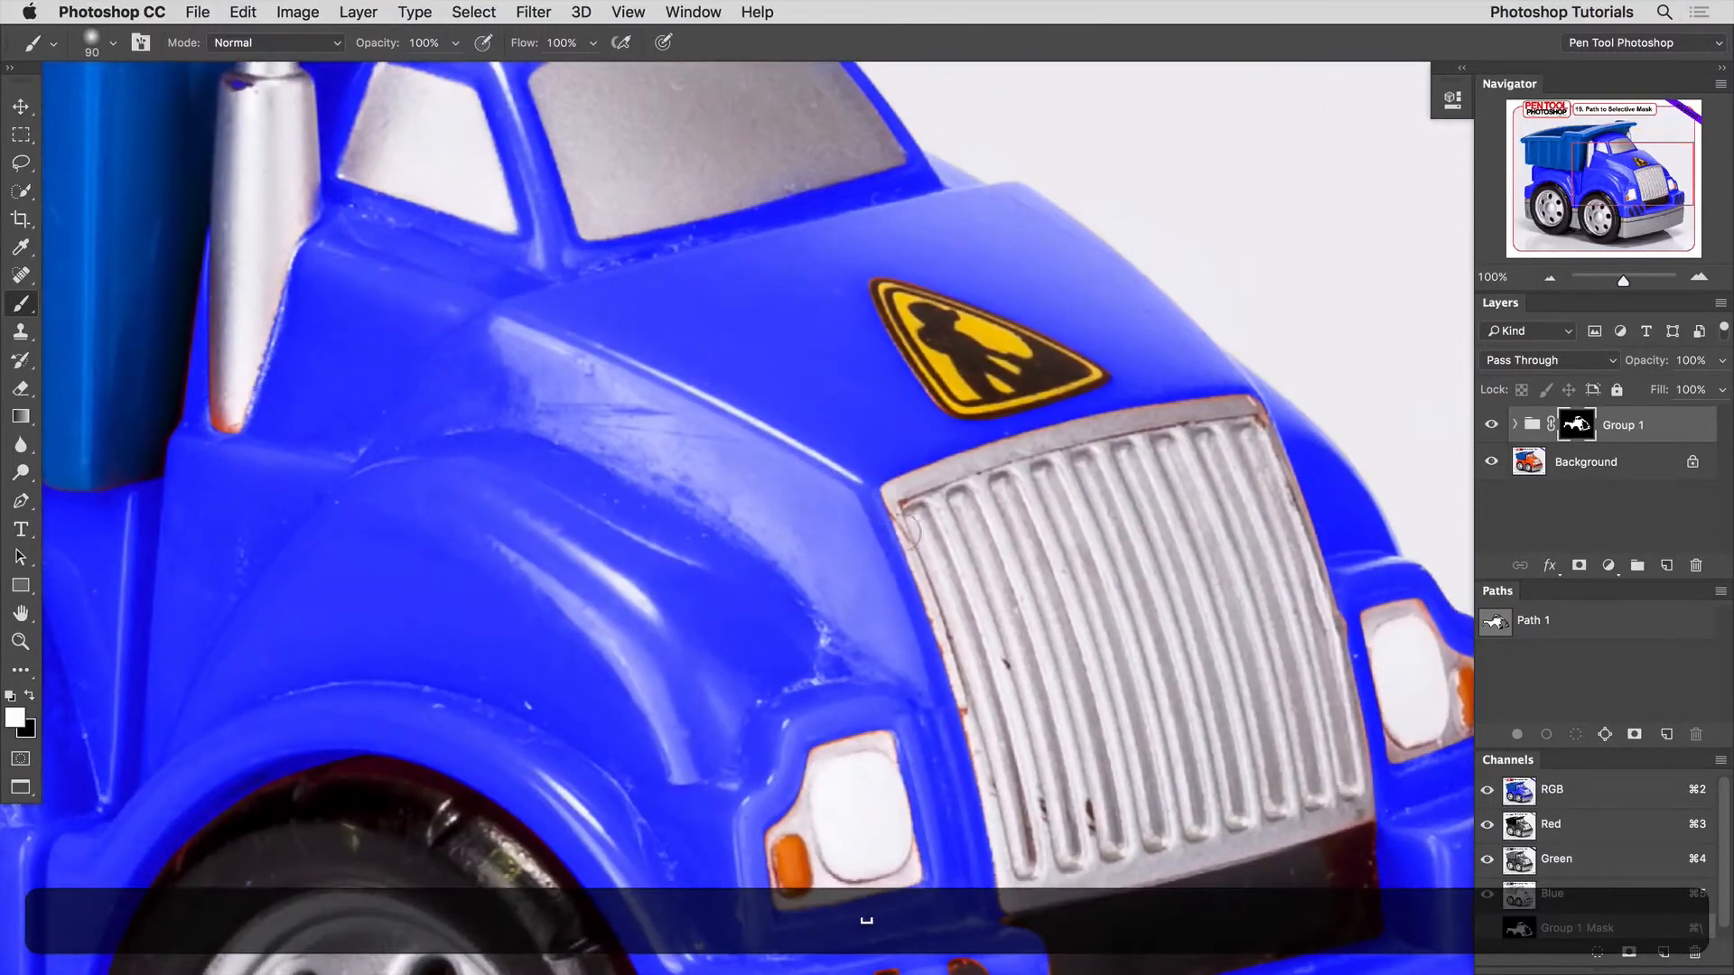
pyautogui.moveTo(990, 820); pyautogui.dragTo(949, 637)
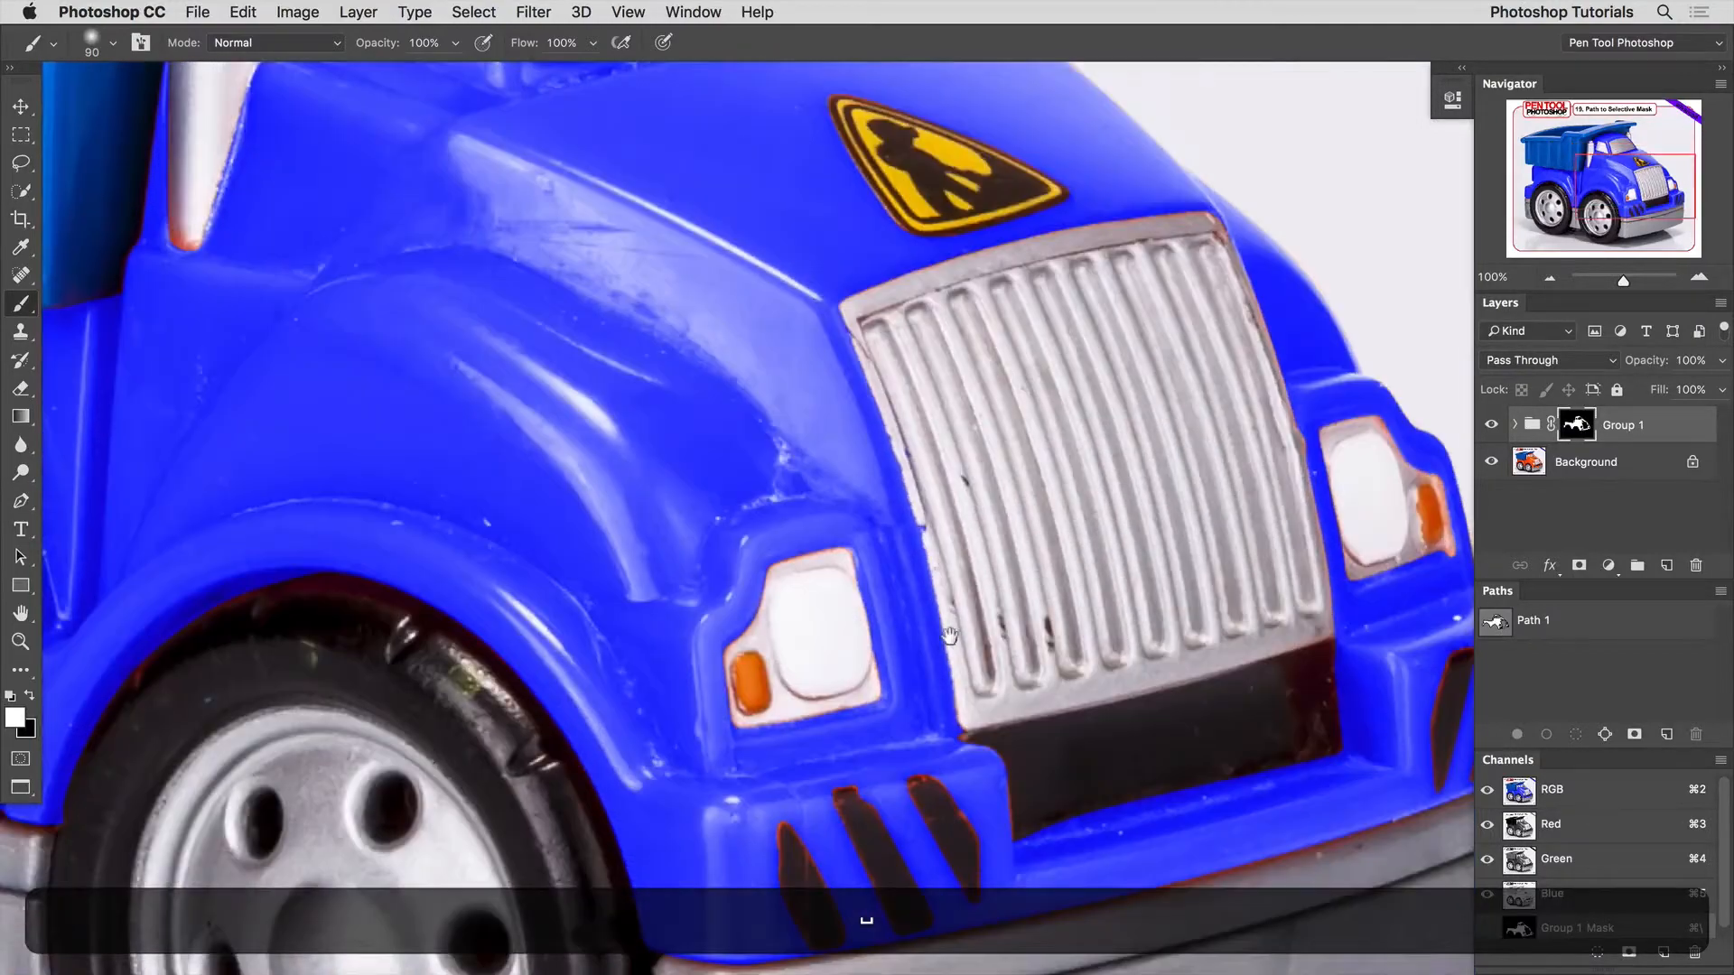
pyautogui.press('super+z')
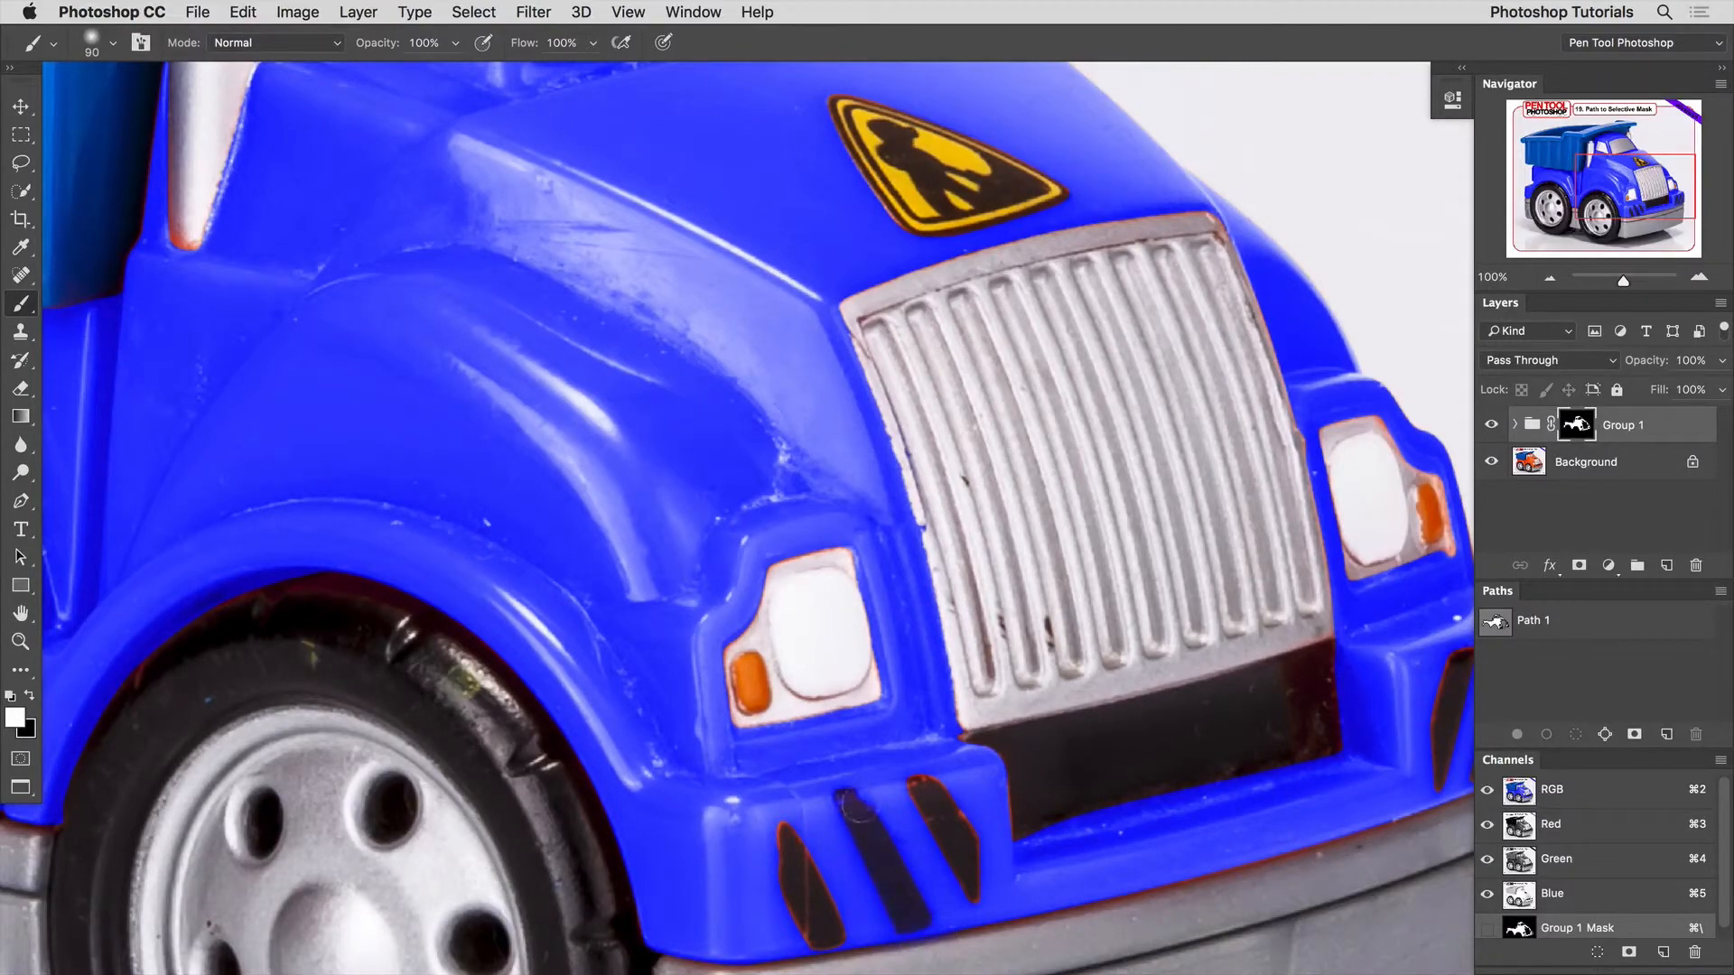
pyautogui.moveTo(862, 808); pyautogui.dragTo(817, 663)
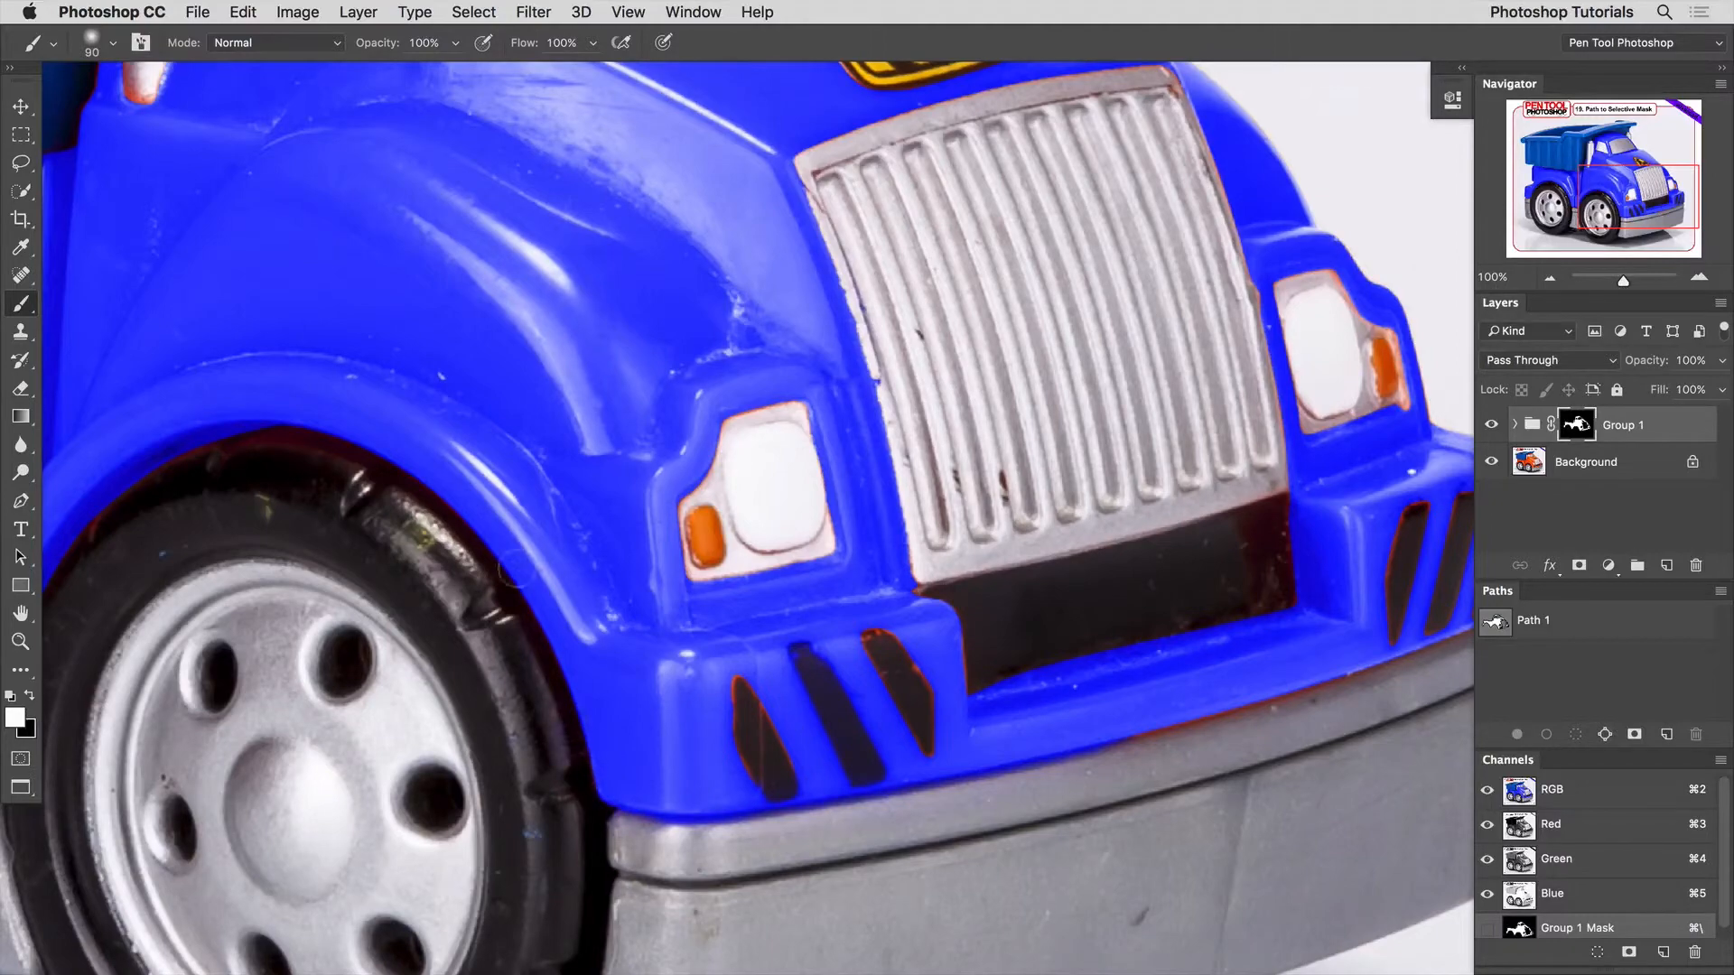
pyautogui.moveTo(325, 443); pyautogui.dragTo(857, 560)
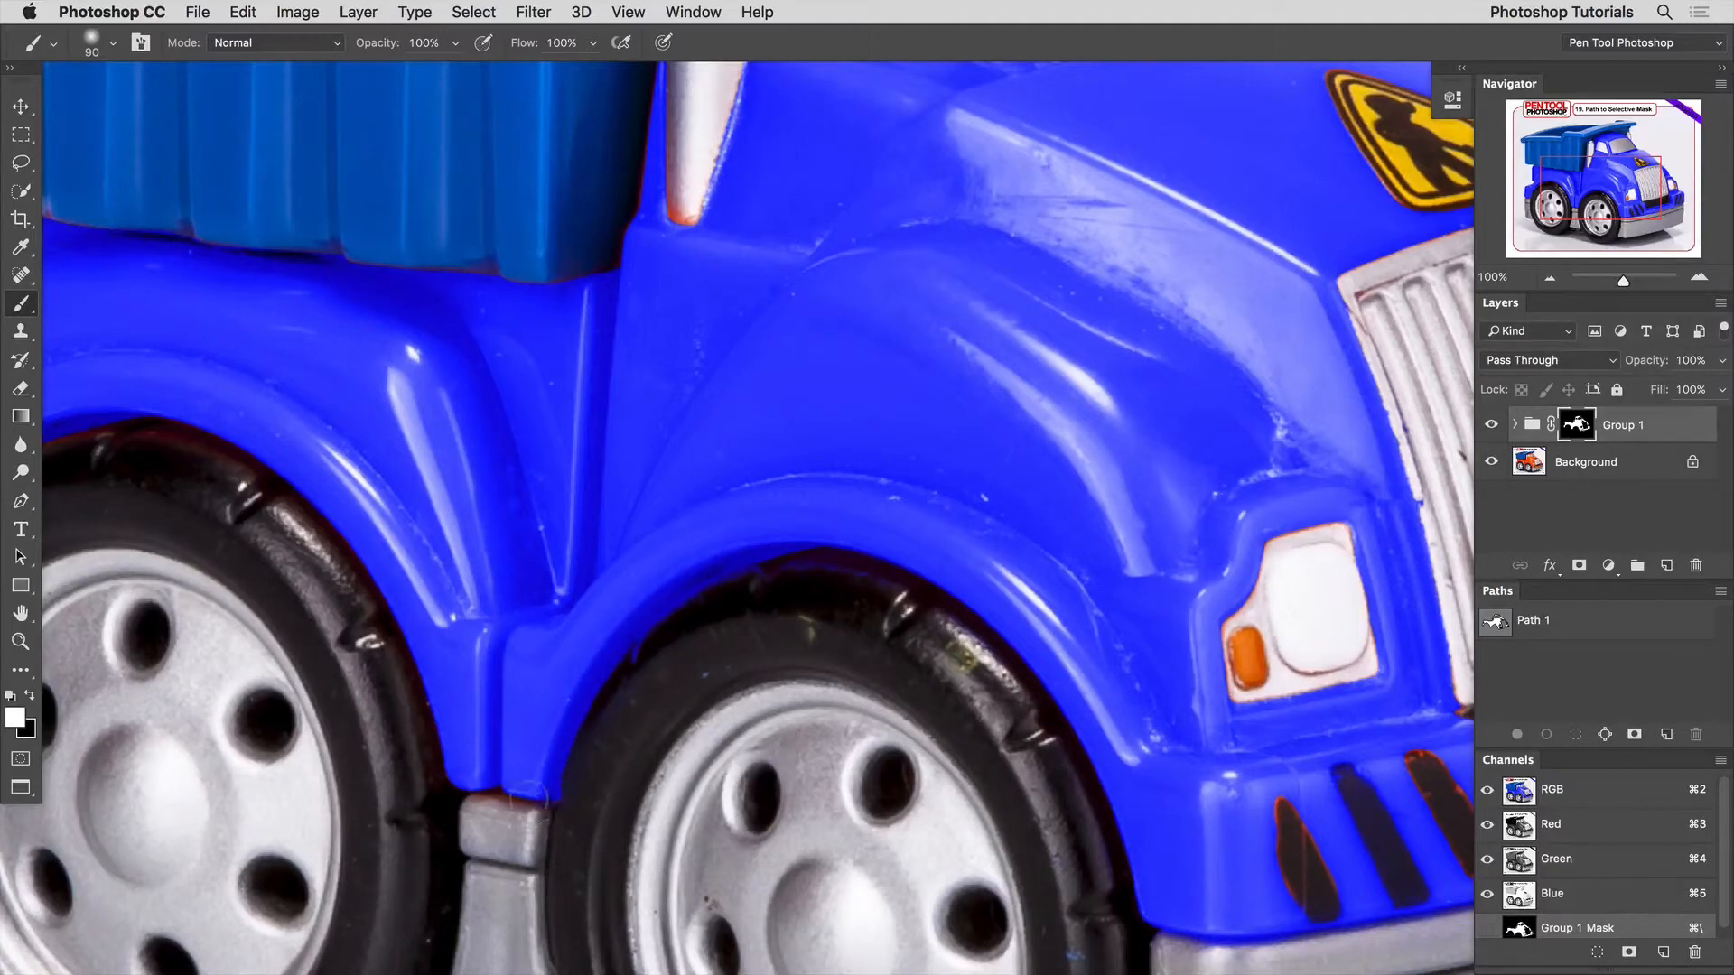
pyautogui.moveTo(520, 753); pyautogui.dragTo(793, 759)
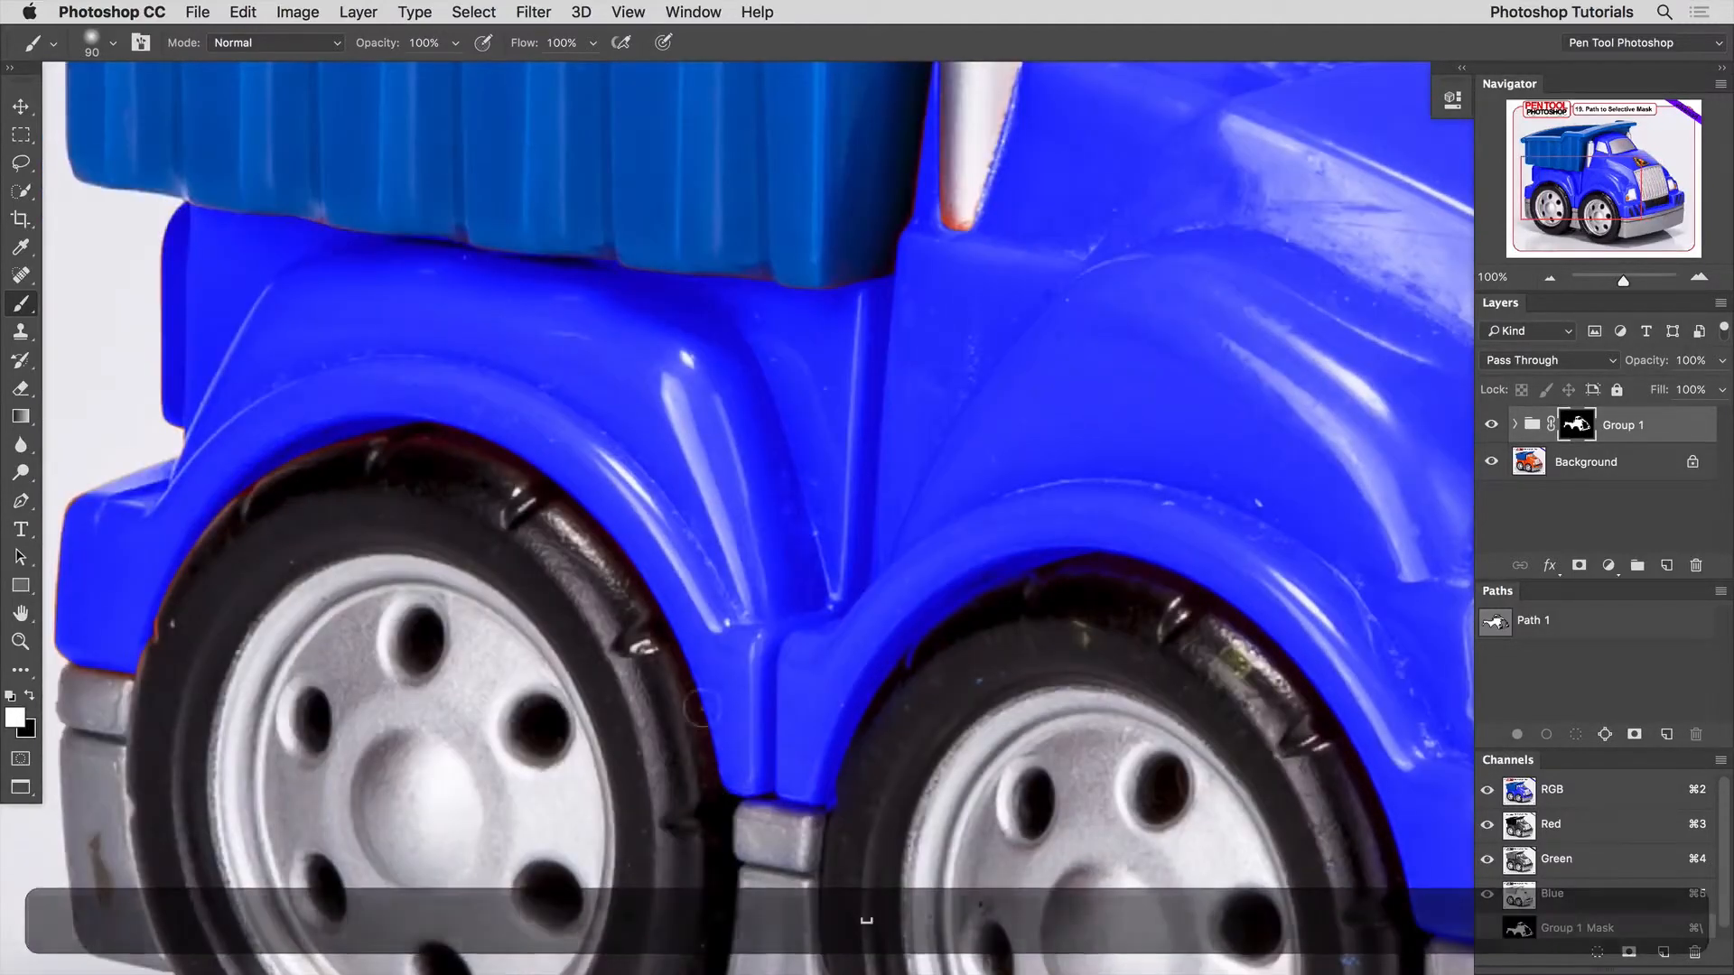
# Step: Enlarge the brush to 125 px and paint white on the mask along the rear wheel arch and the body's rear edge
pyautogui.press(']')
pyautogui.press(']')
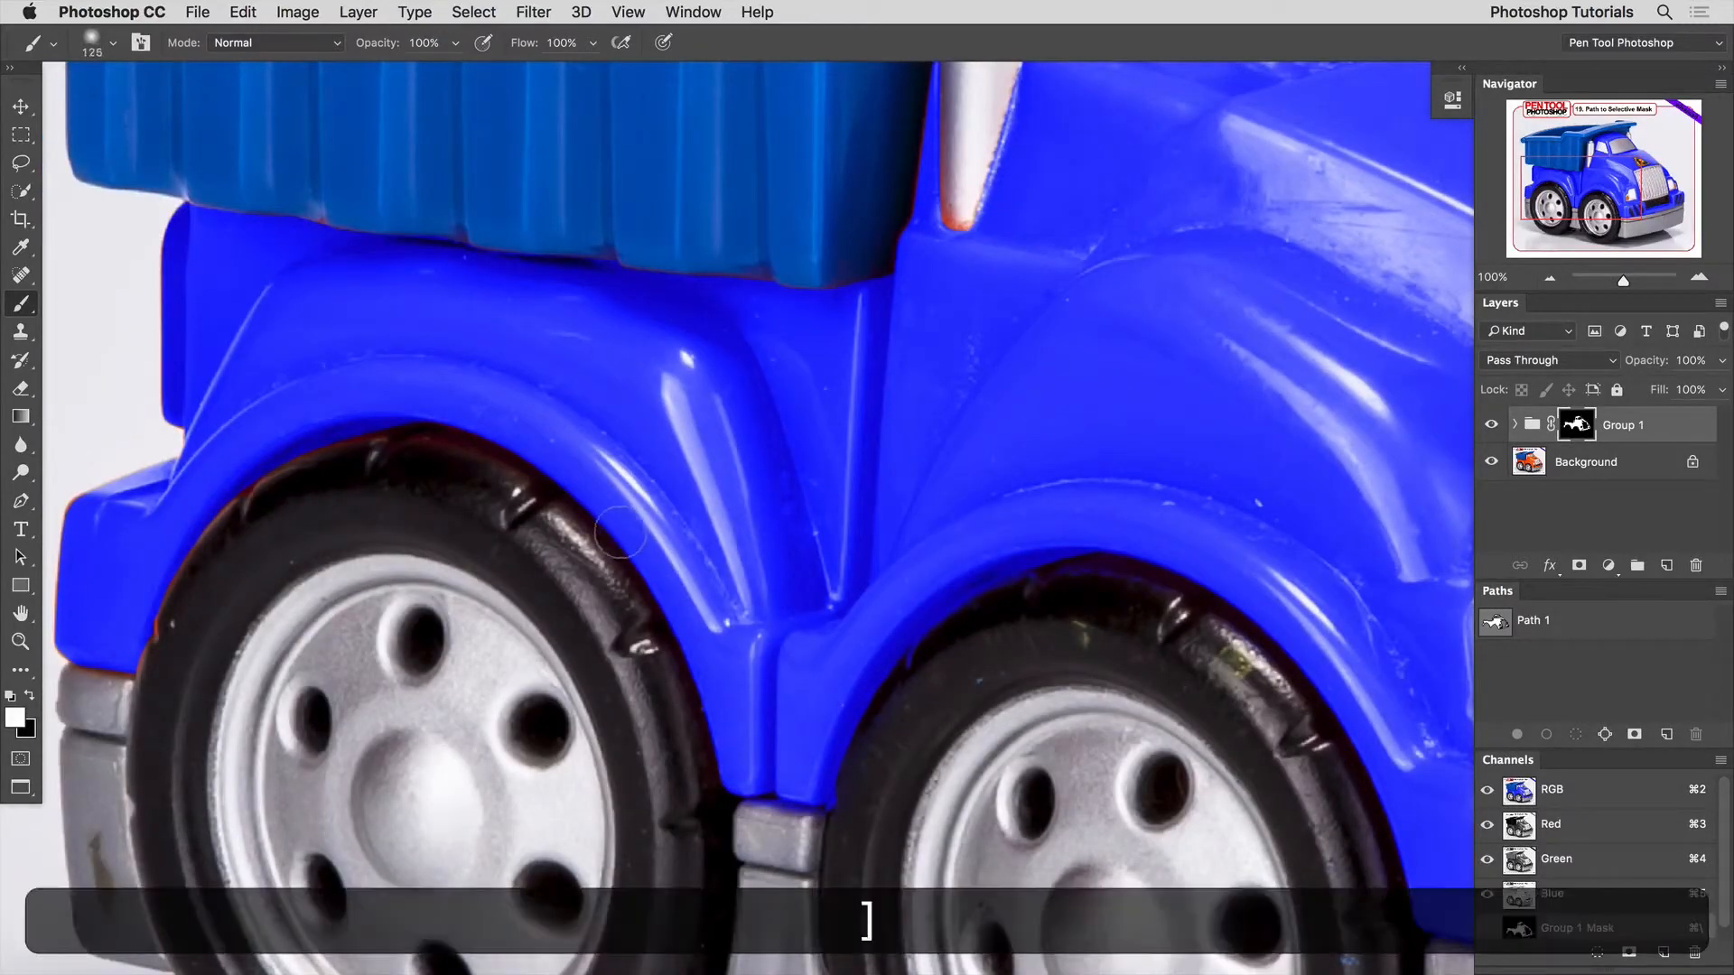
pyautogui.moveTo(443, 431)
pyautogui.mouseDown()
pyautogui.moveTo(377, 427)
pyautogui.moveTo(234, 511)
pyautogui.moveTo(120, 660)
pyautogui.moveTo(131, 671)
pyautogui.moveTo(65, 648)
pyautogui.moveTo(88, 542)
pyautogui.mouseUp()
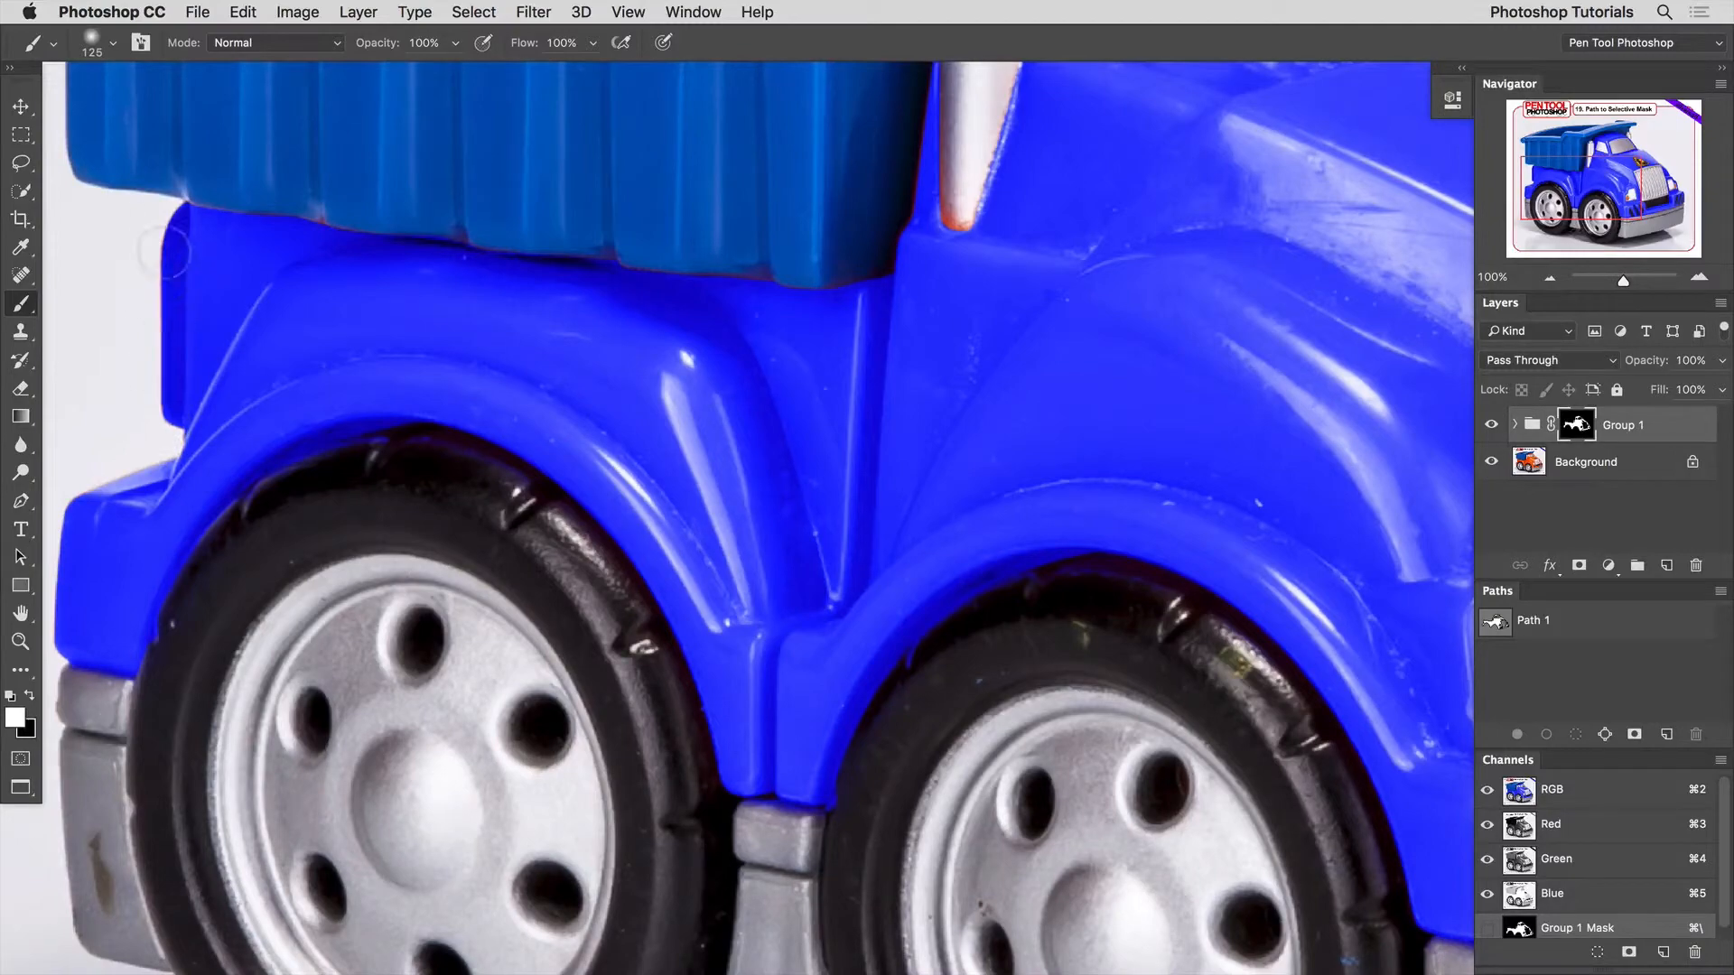
# Step: Paint out the orange fringe on another front bumper stripe and inspect the group mask on its own around the front end
pyautogui.press('space')
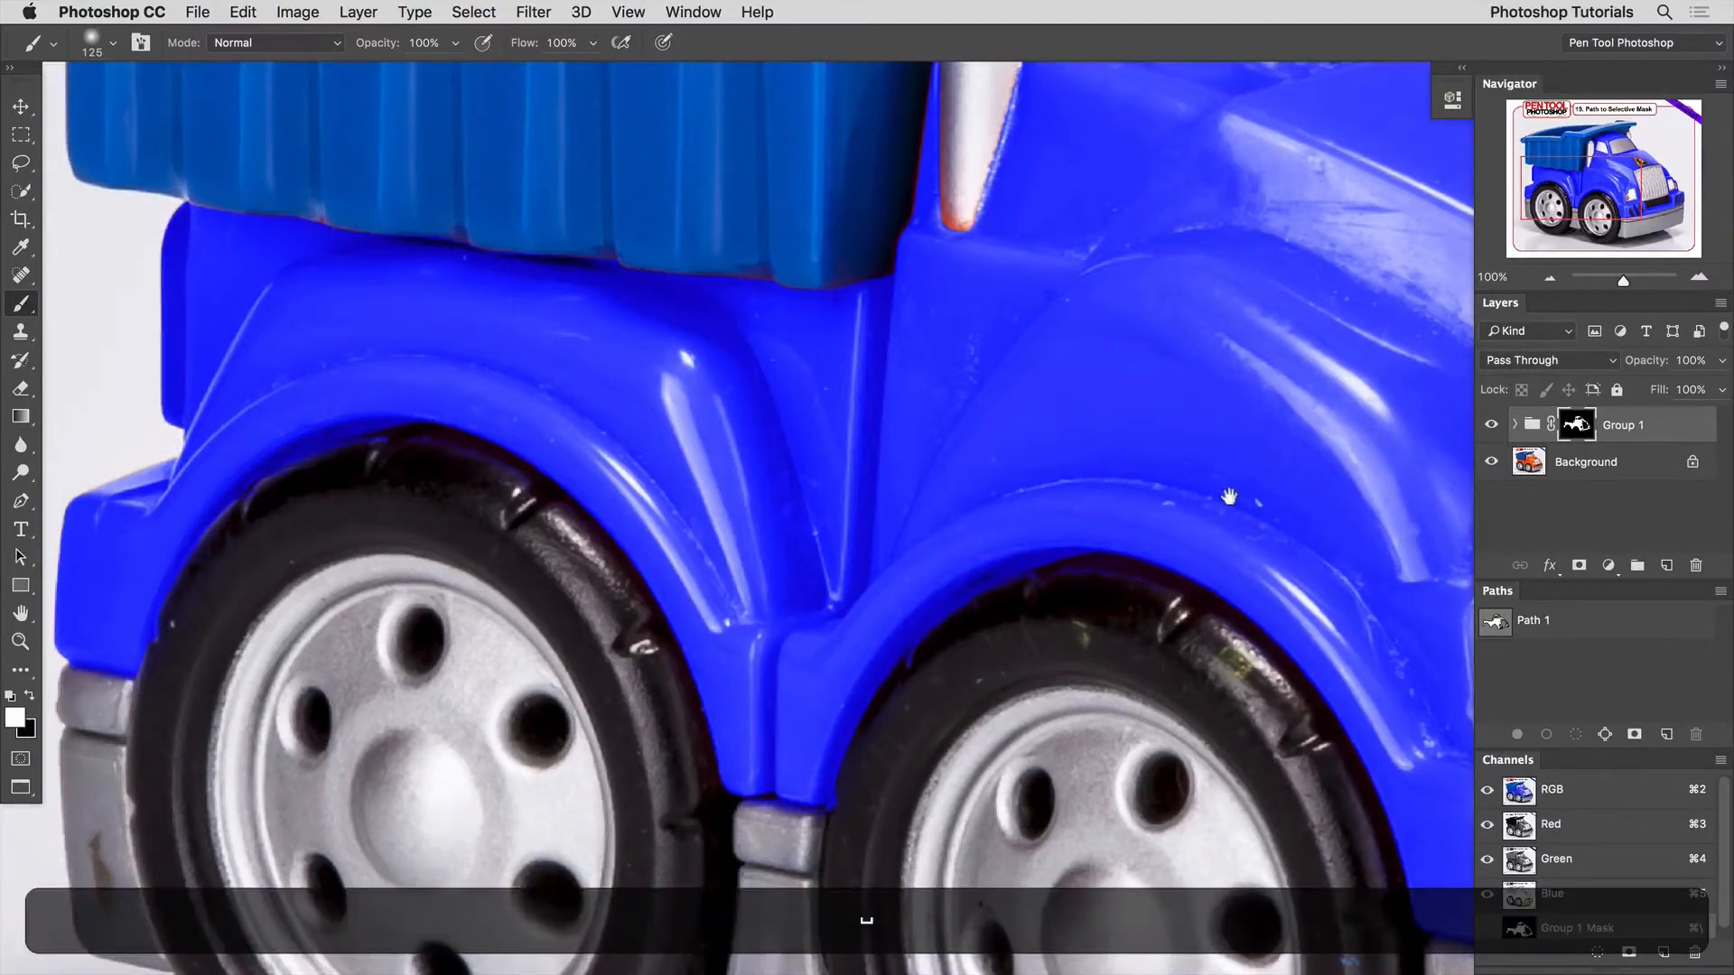
pyautogui.moveTo(1378, 522); pyautogui.dragTo(555, 502)
pyautogui.moveTo(983, 479); pyautogui.dragTo(820, 485)
pyautogui.moveTo(830, 718); pyautogui.dragTo(862, 580)
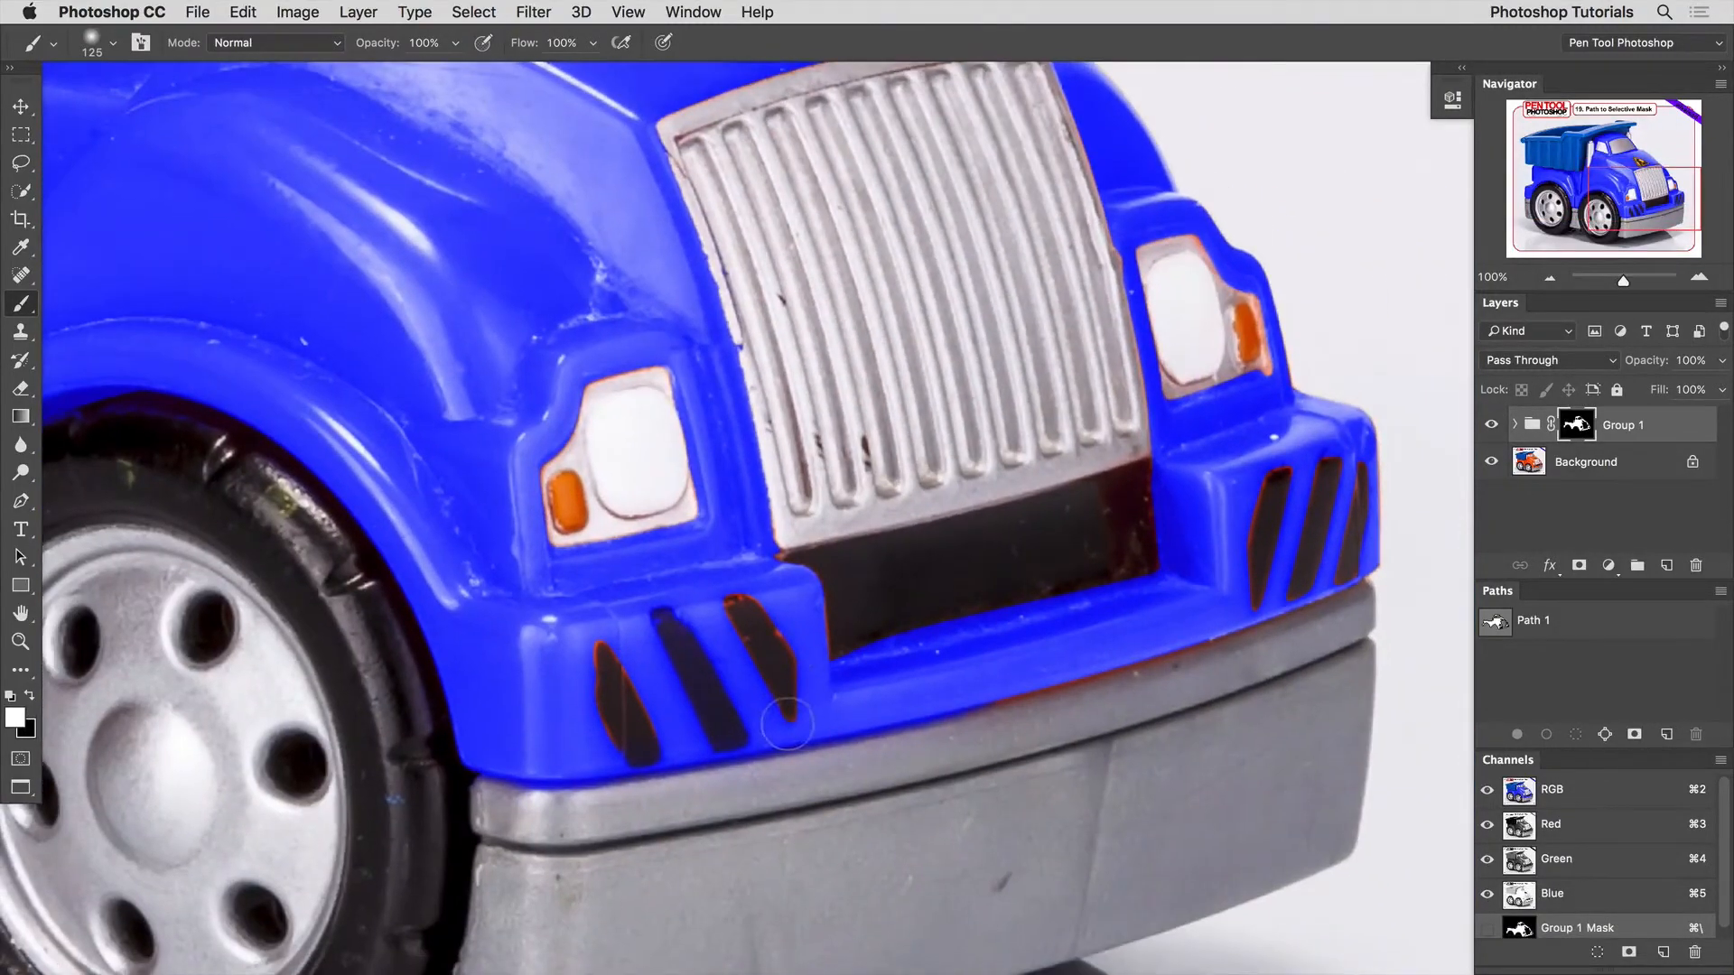
pyautogui.keyDown('alt'); pyautogui.click(1575, 425); pyautogui.keyUp('alt')
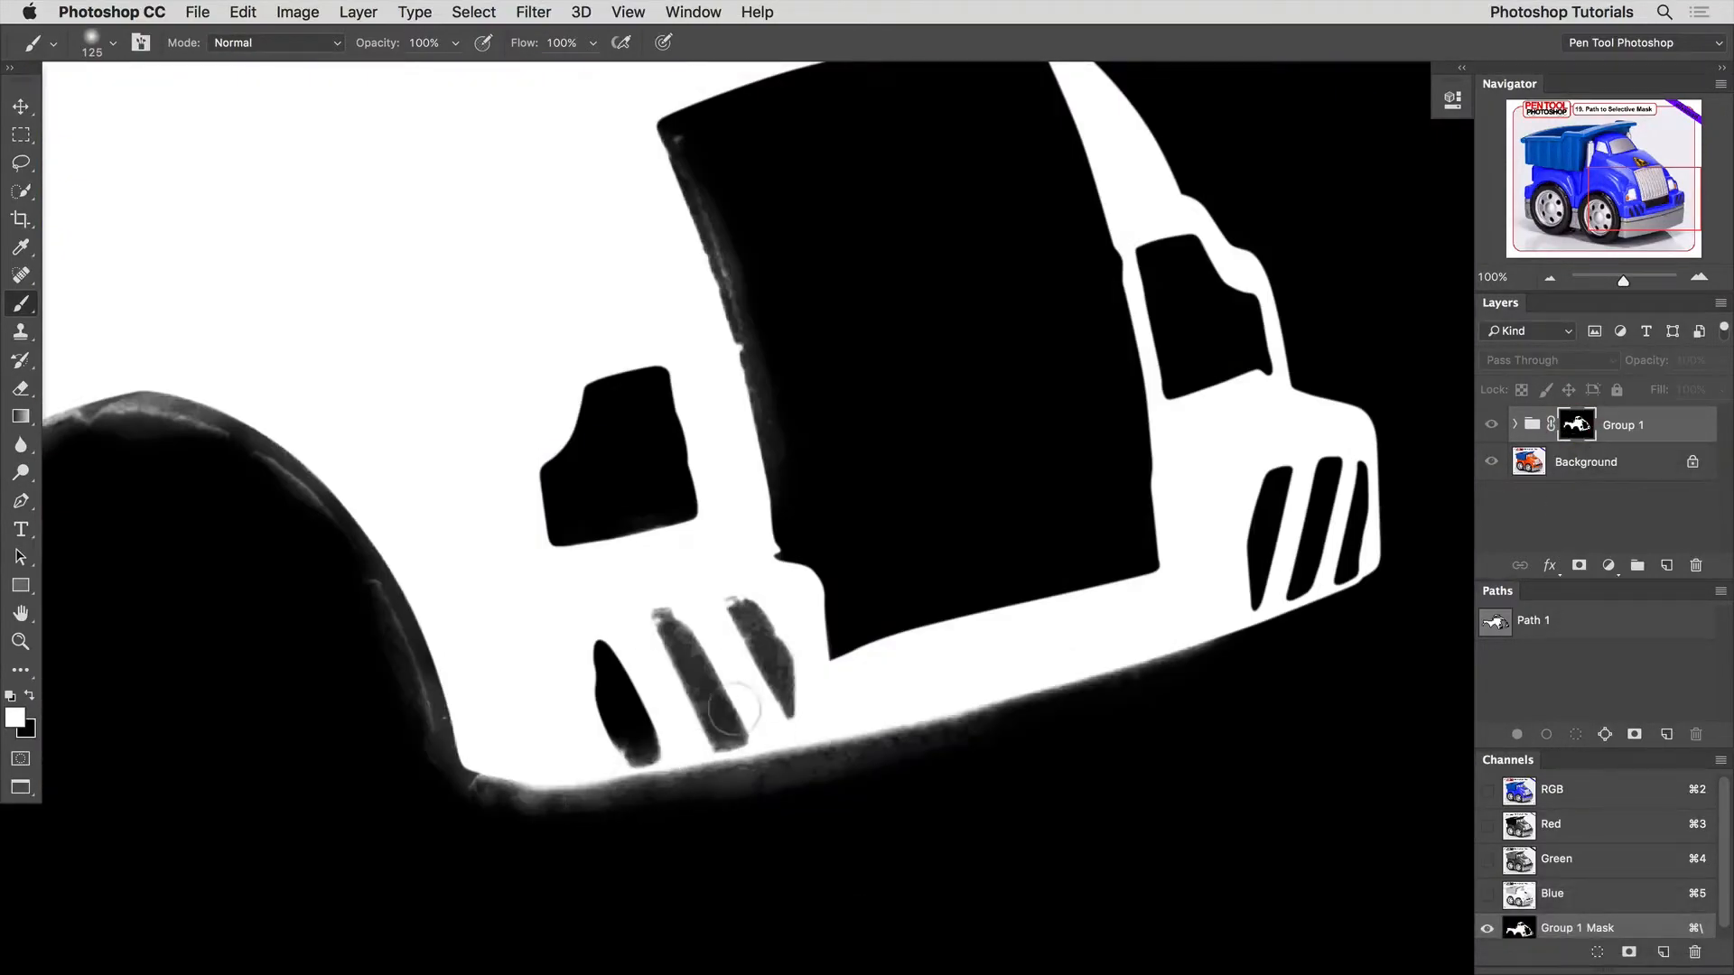
pyautogui.keyDown('alt'); pyautogui.click(1577, 423); pyautogui.keyUp('alt')
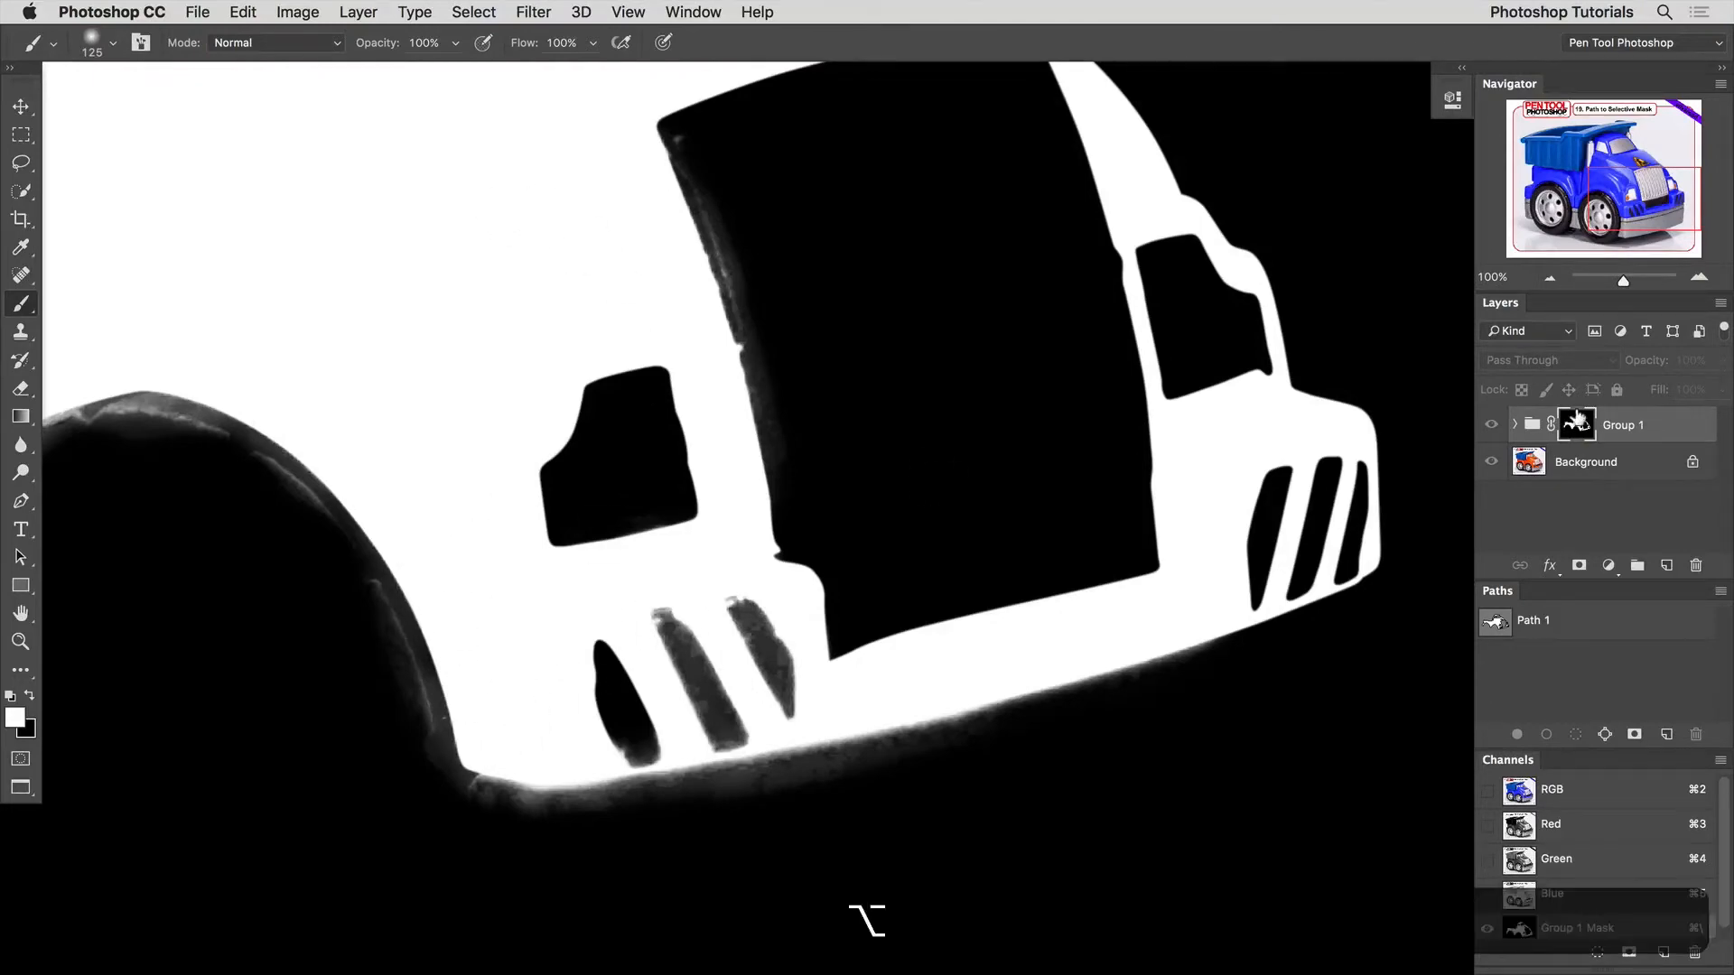
# Step: Expand Group 1 and view its whole mask on its own, returning to the full image
pyautogui.press('alt+super+0')
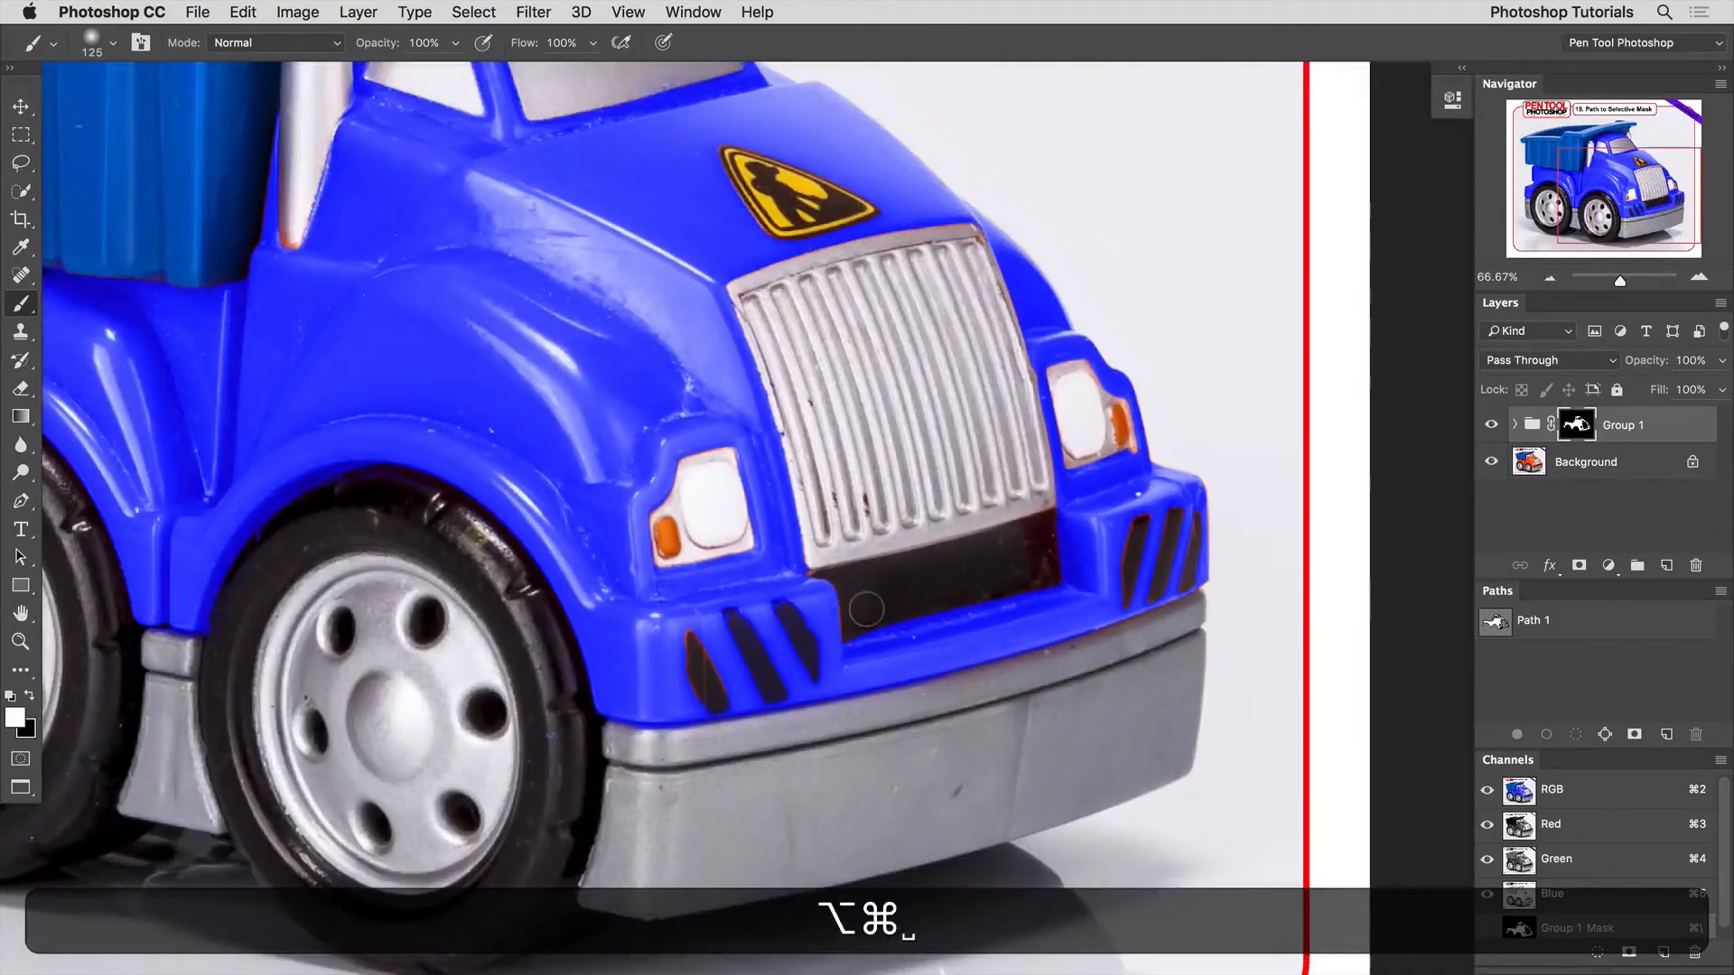
pyautogui.press('super+0')
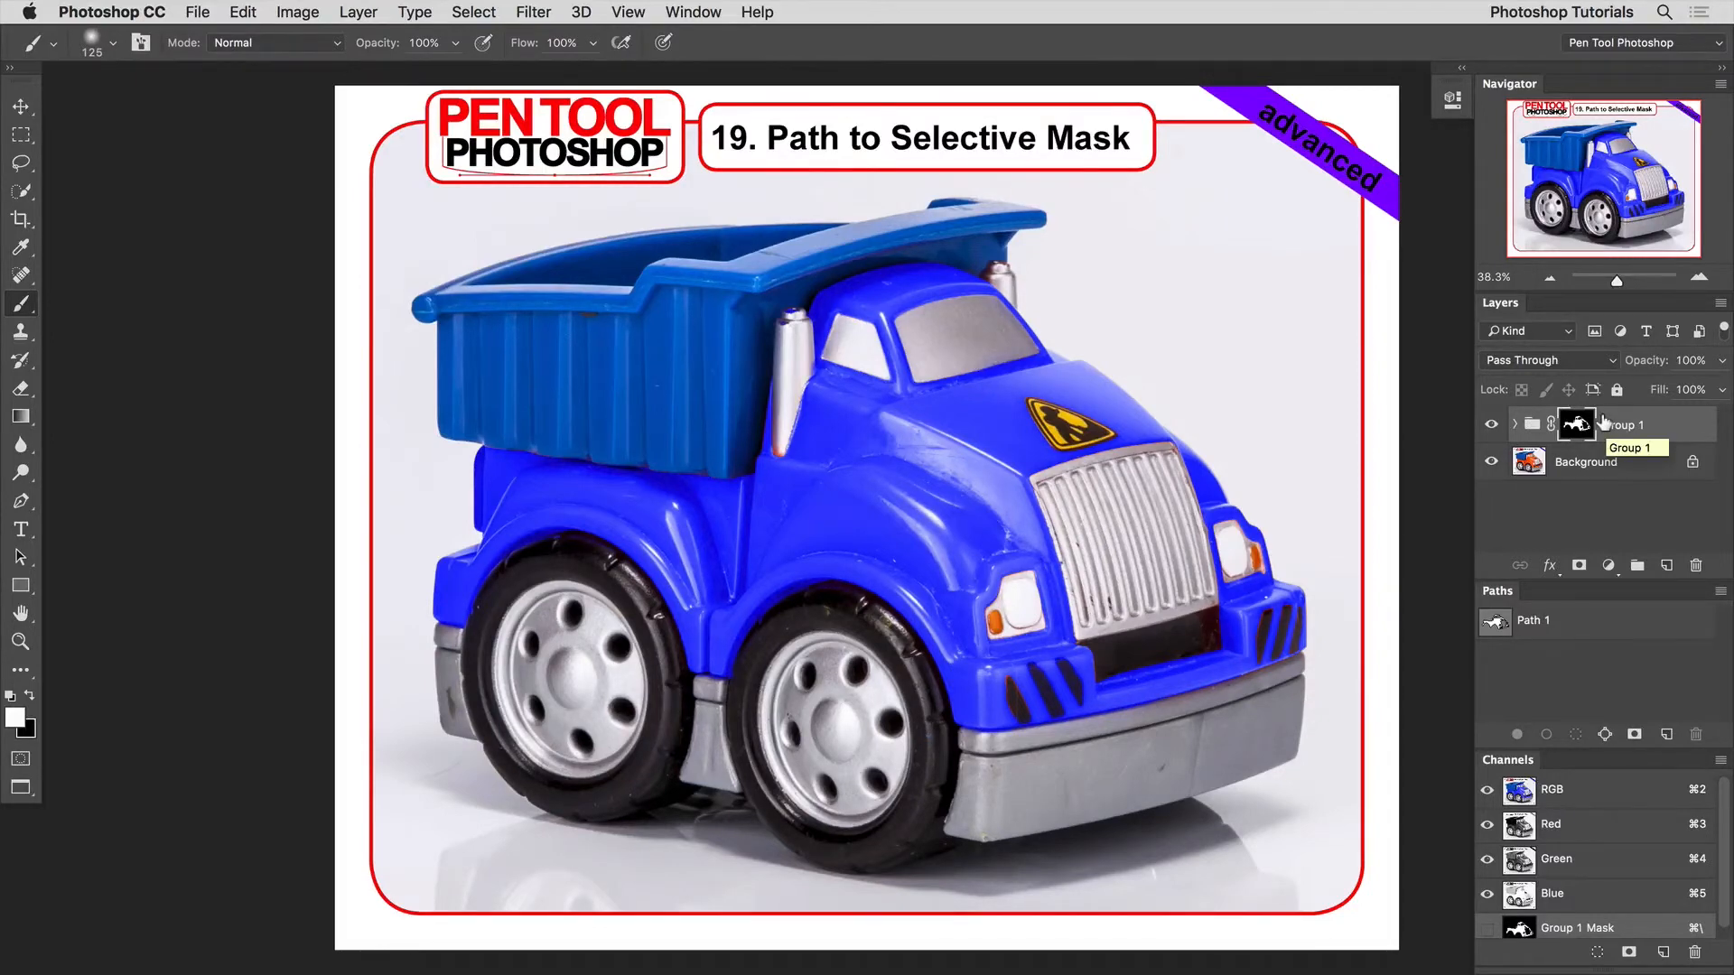
pyautogui.click(1515, 424)
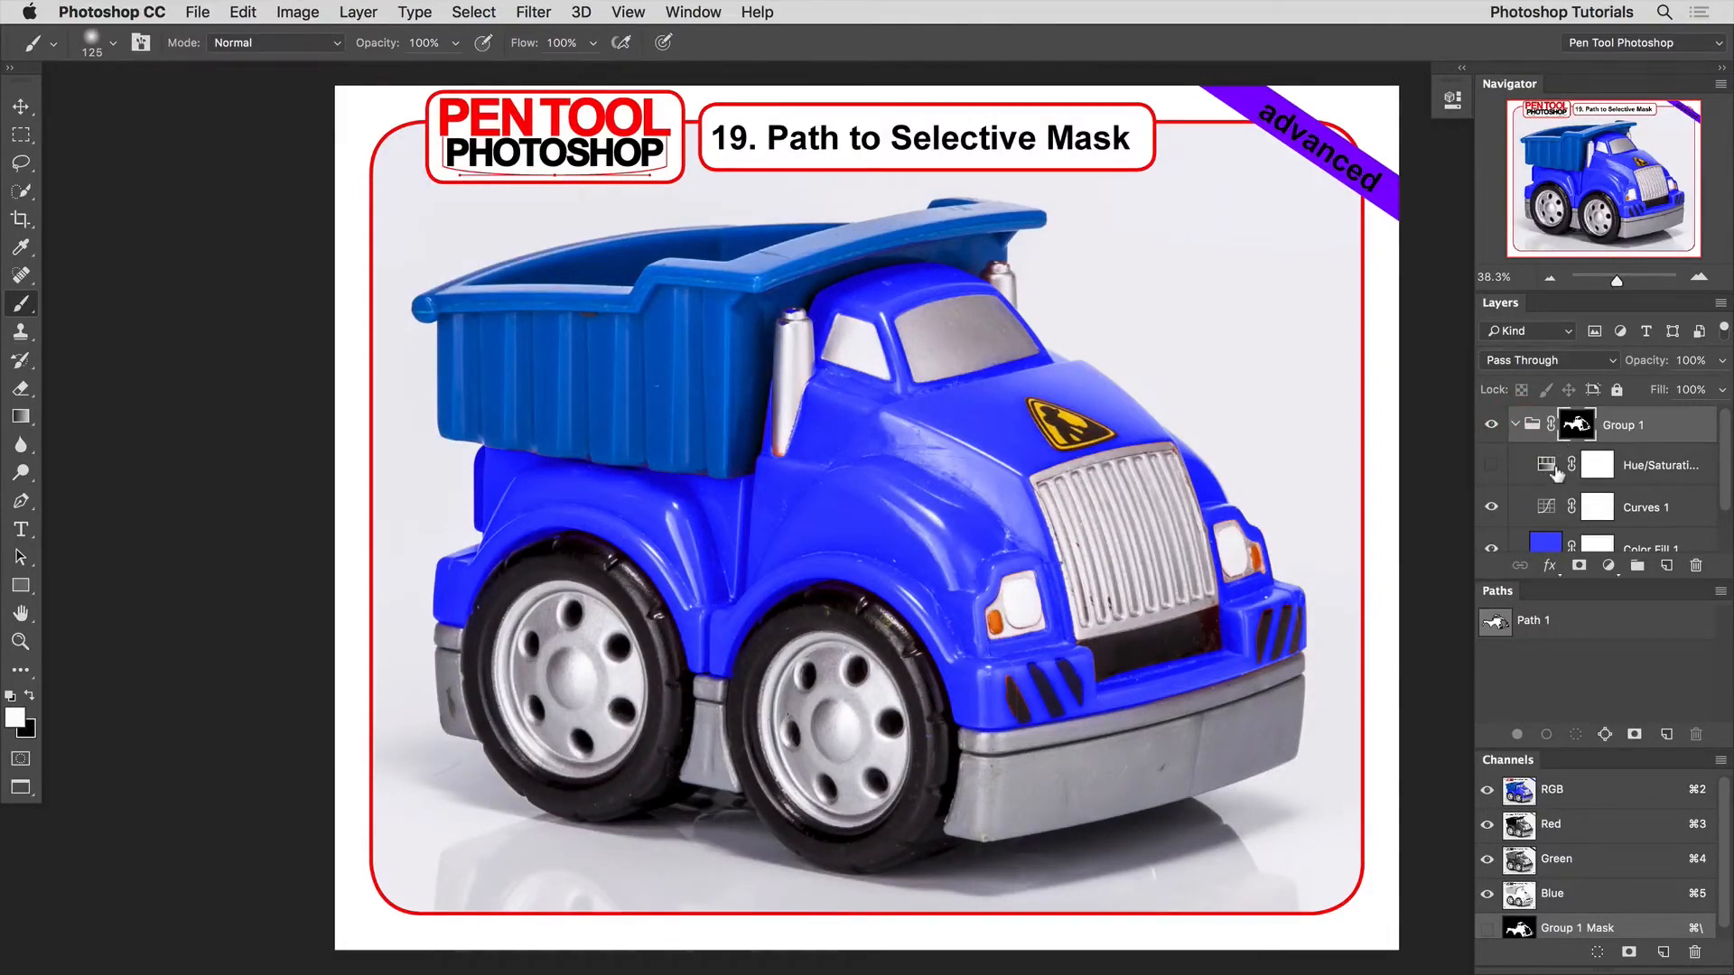
pyautogui.keyDown('alt'); pyautogui.click(1577, 425); pyautogui.keyUp('alt')
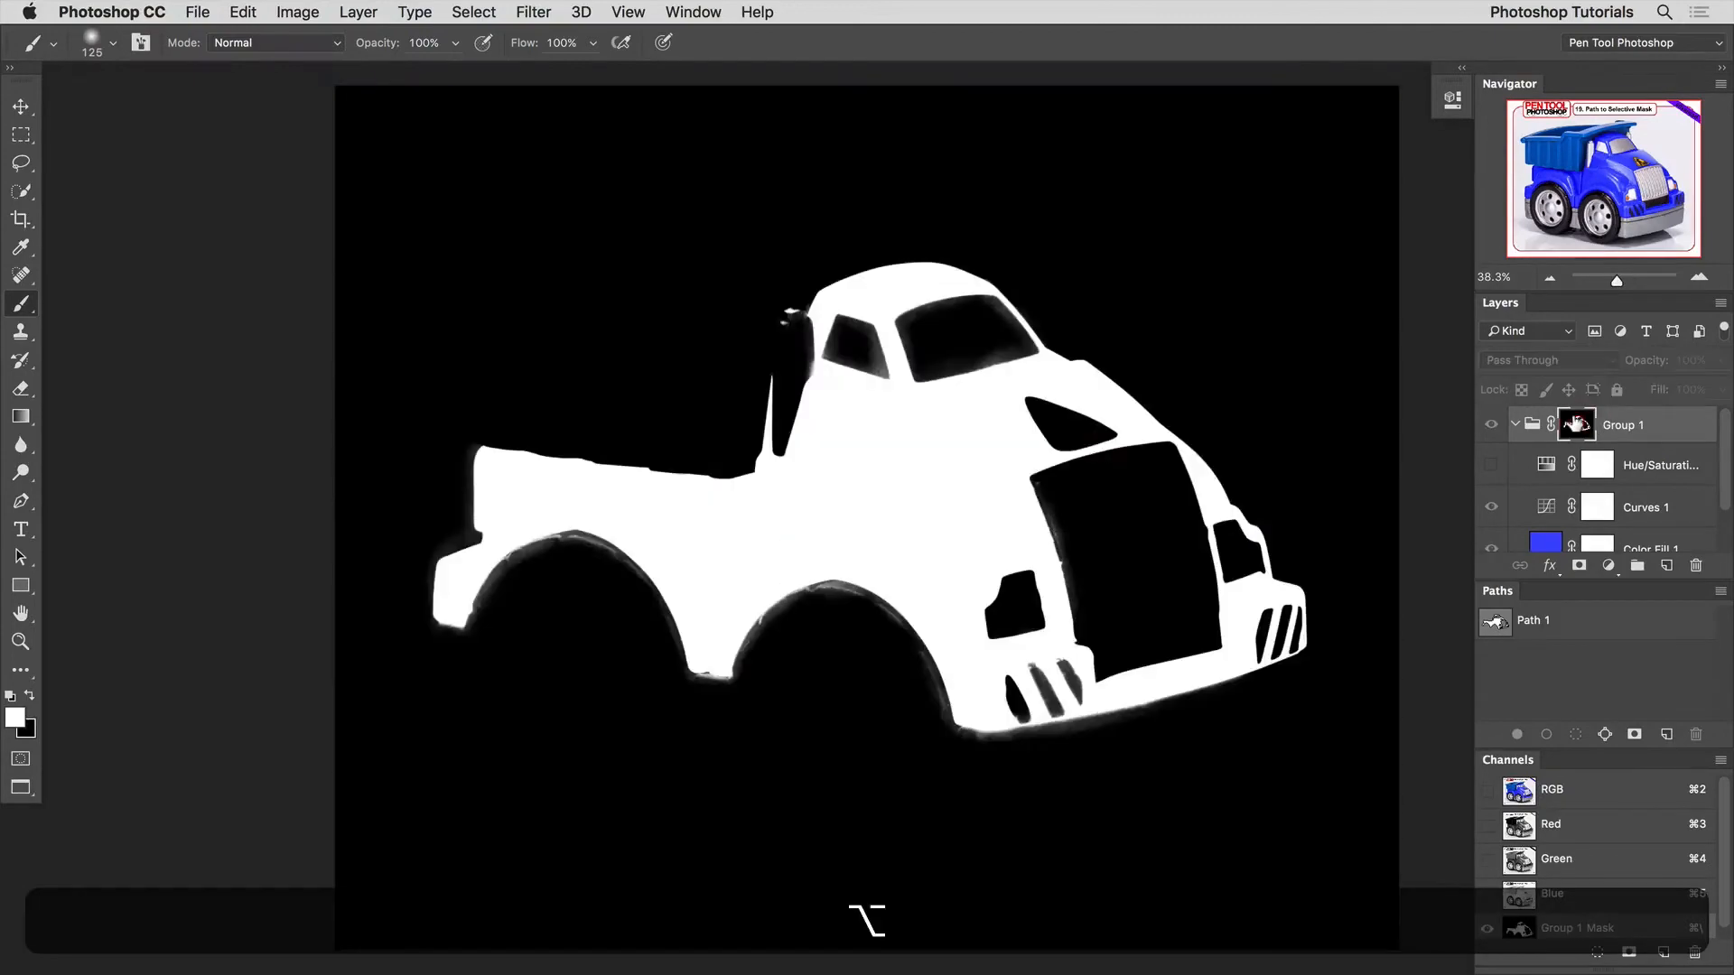
pyautogui.keyDown('alt'); pyautogui.click(1577, 425); pyautogui.keyUp('alt')
# Step: Collapse Group 1, toggle its visibility to compare both truck colours, leave it hidden and switch to the Pen tool
pyautogui.click(1507, 422)
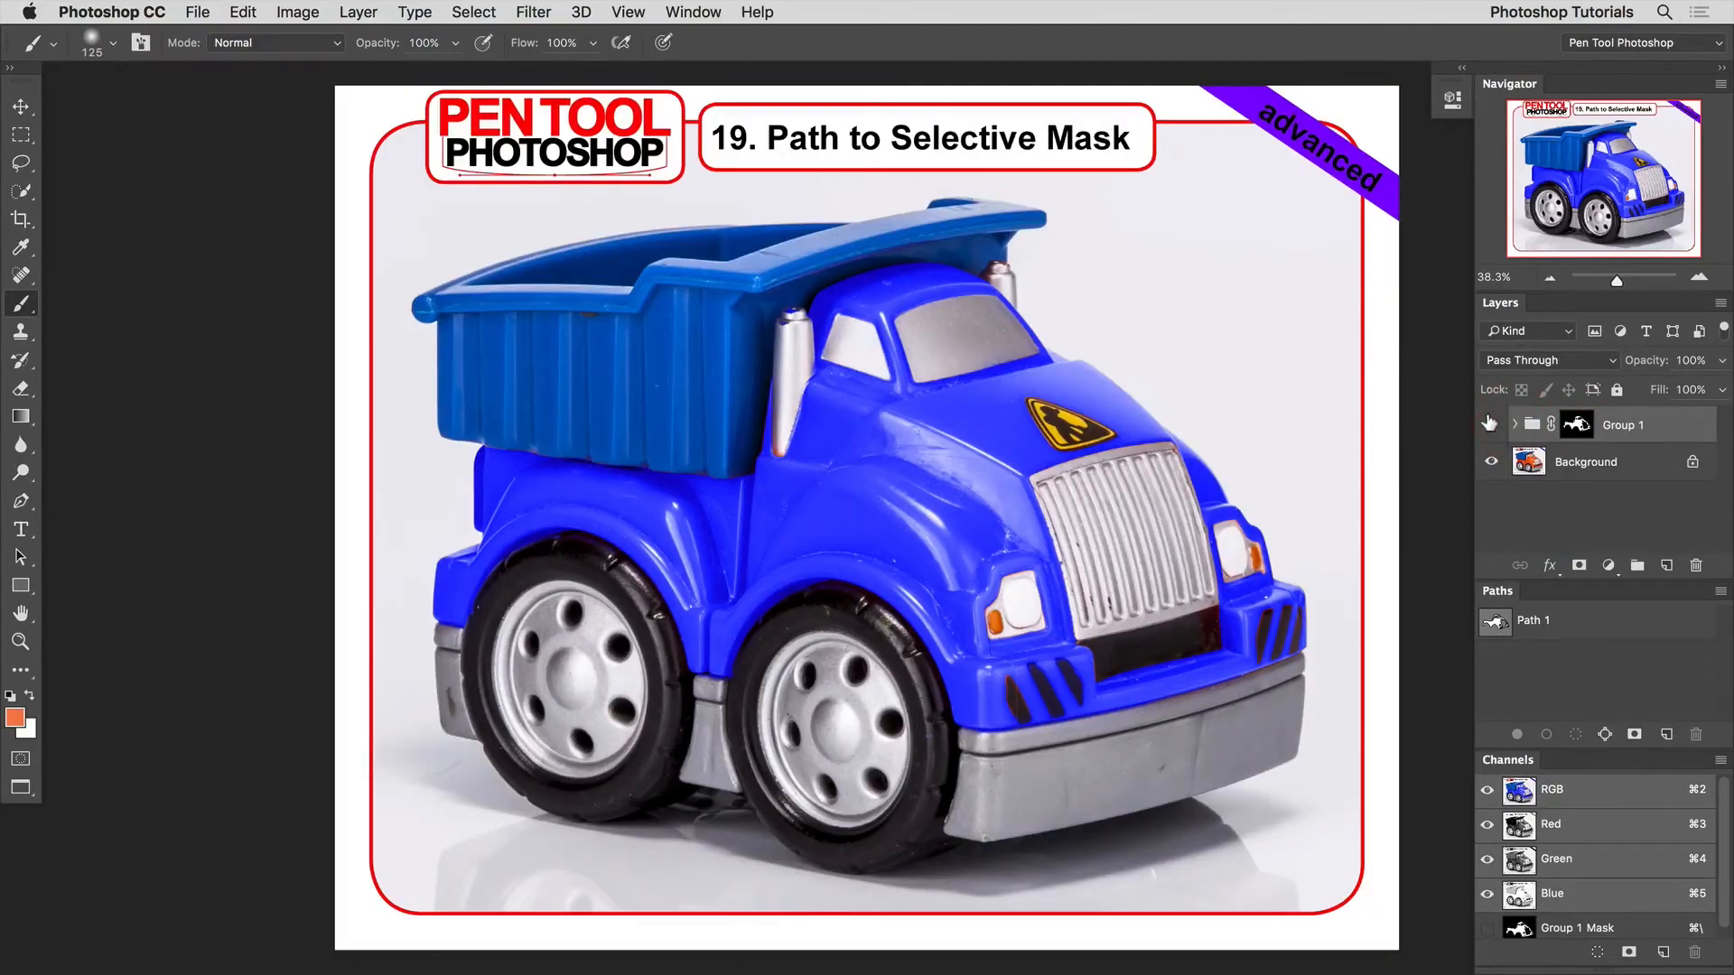
pyautogui.click(1491, 424)
pyautogui.click(1490, 424)
pyautogui.click(1490, 424)
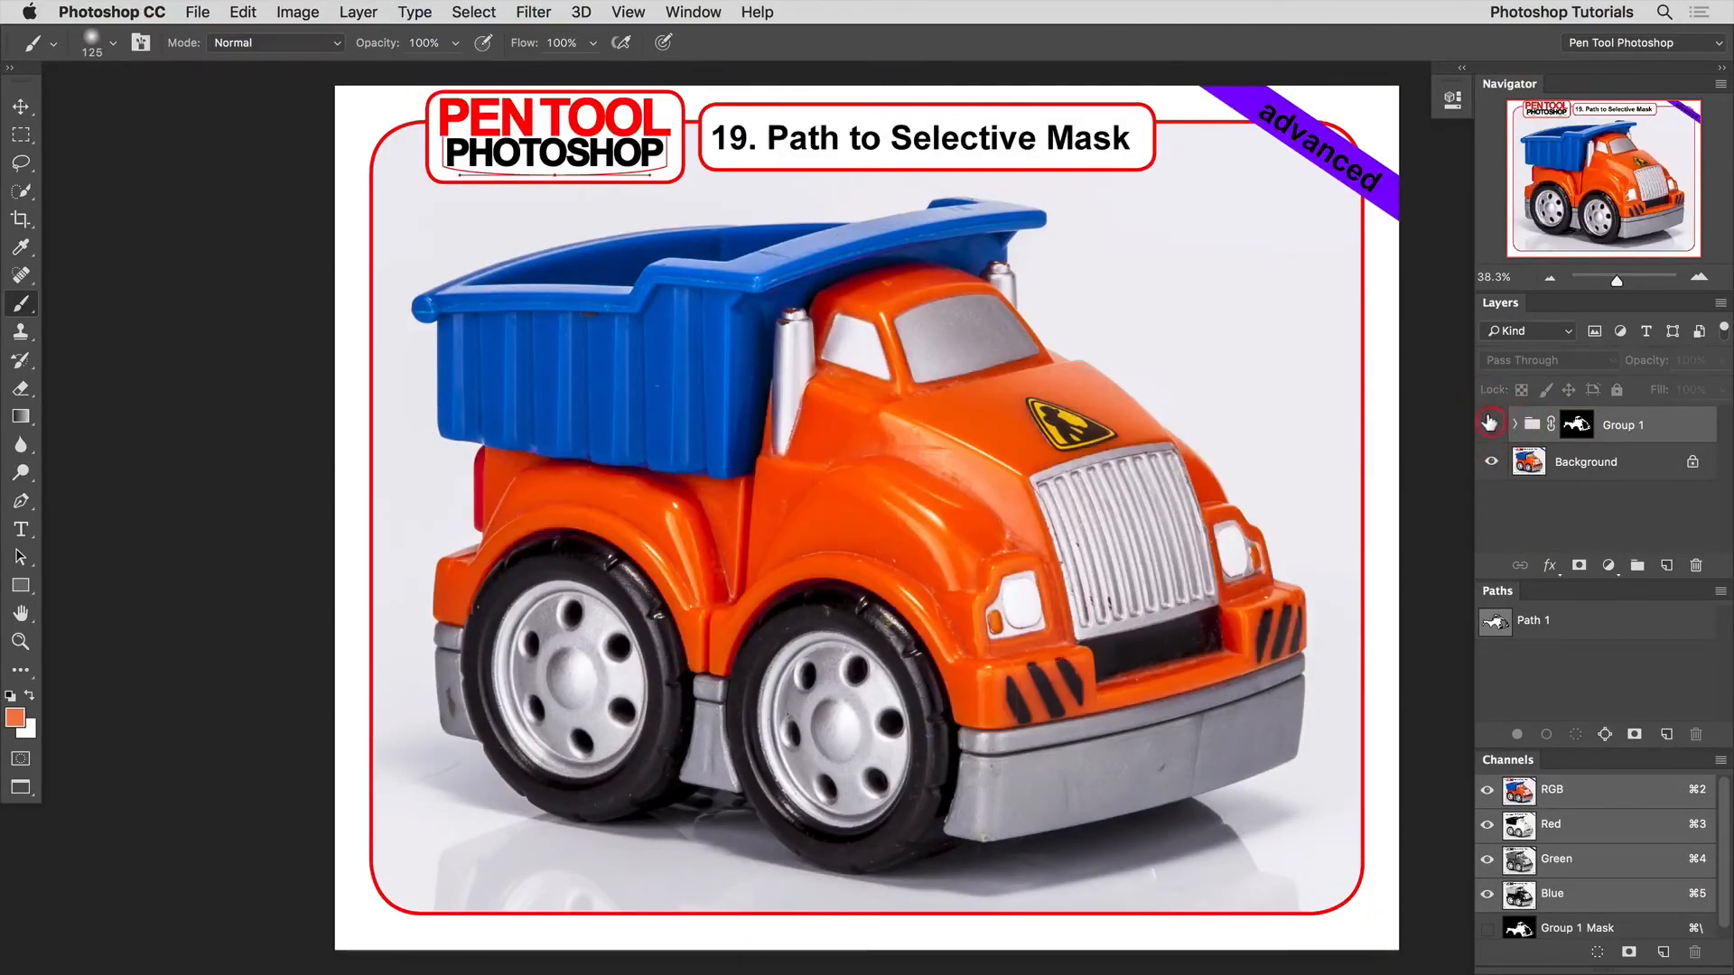
pyautogui.click(1490, 424)
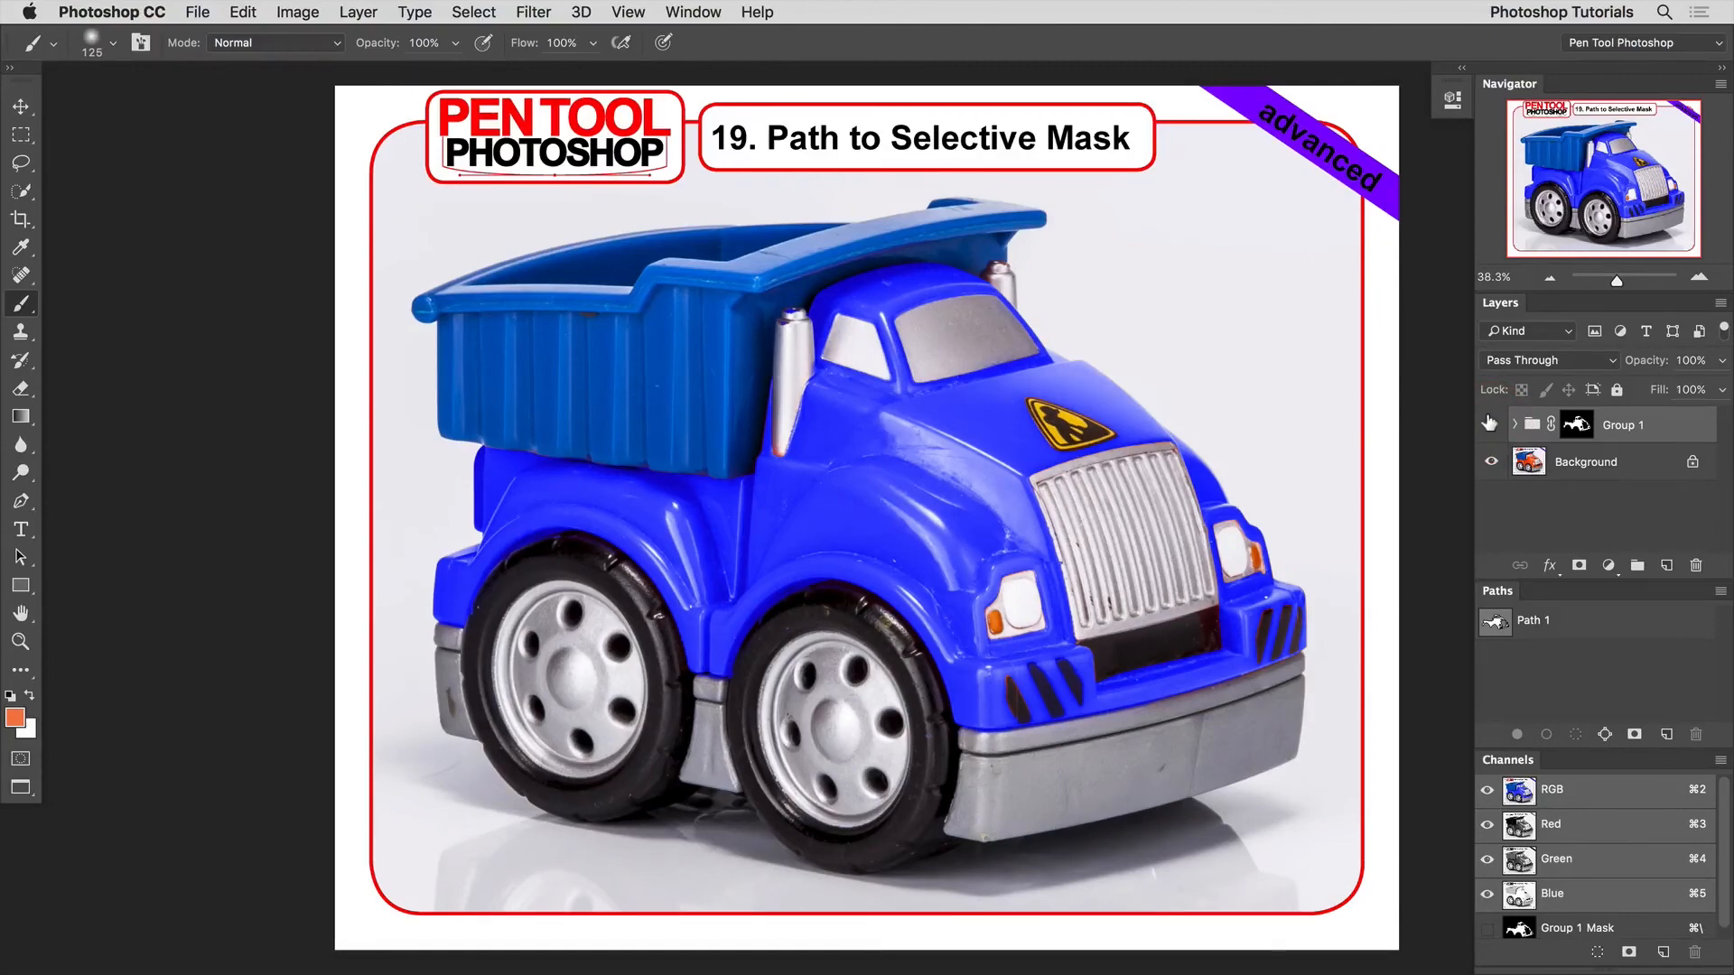
pyautogui.click(1490, 423)
pyautogui.press('p')
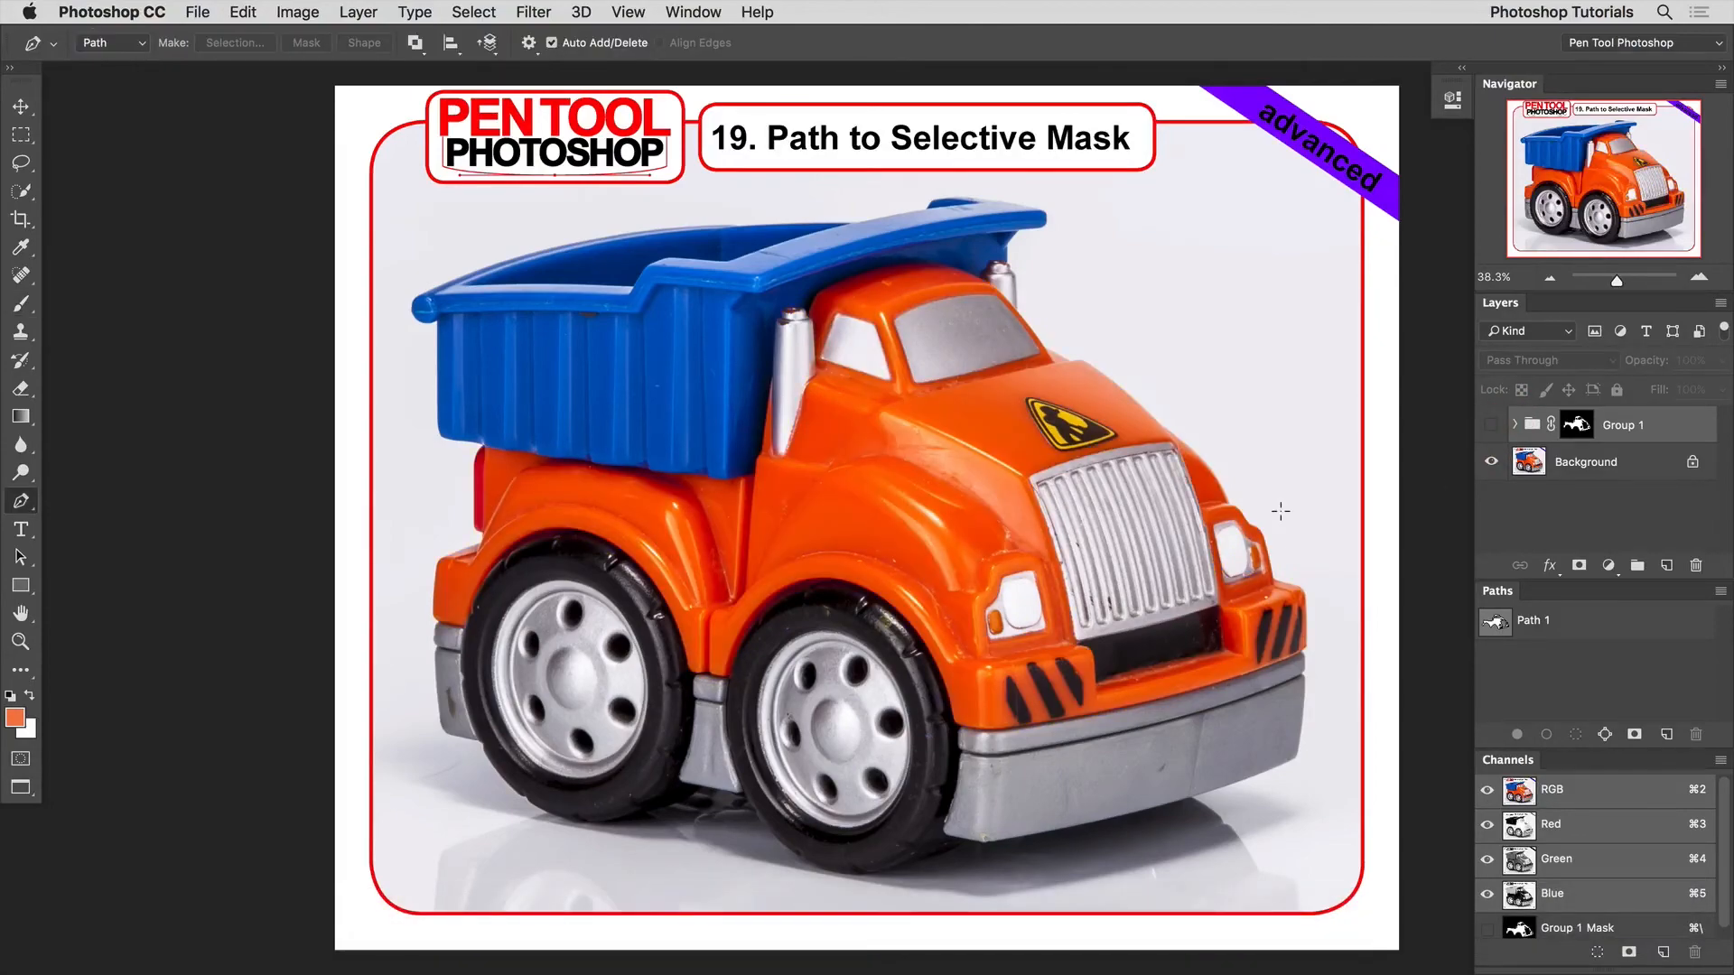